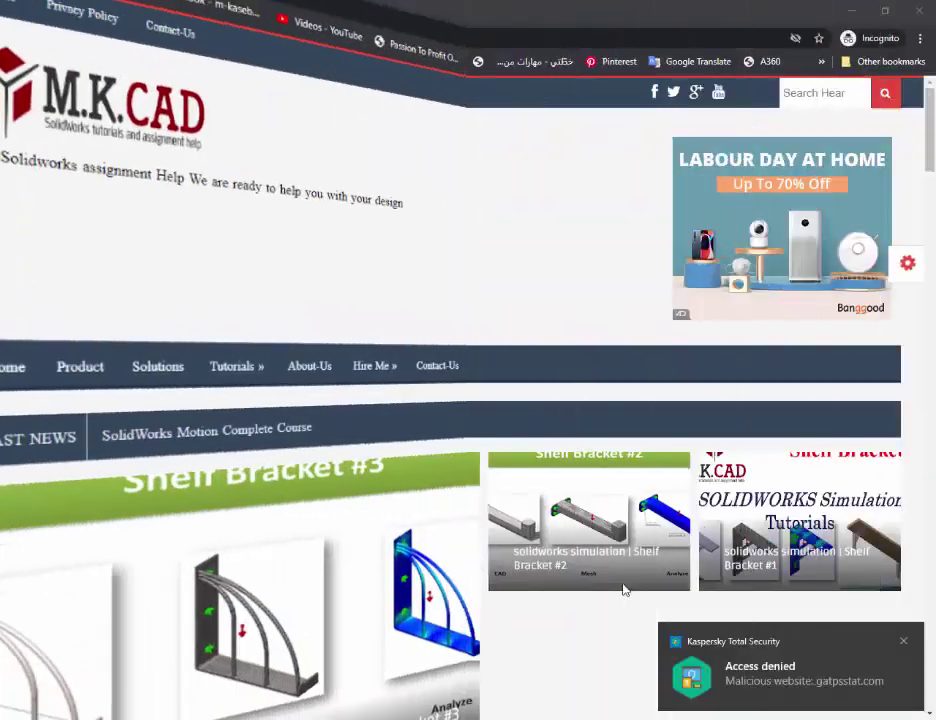
Step: Scroll down the M.K.CAD Shelf Bracket #3 post and follow its 'Download project files' link to GrabCAD
scroll(624, 590, "down", 1)
scroll(624, 590, "down", 1)
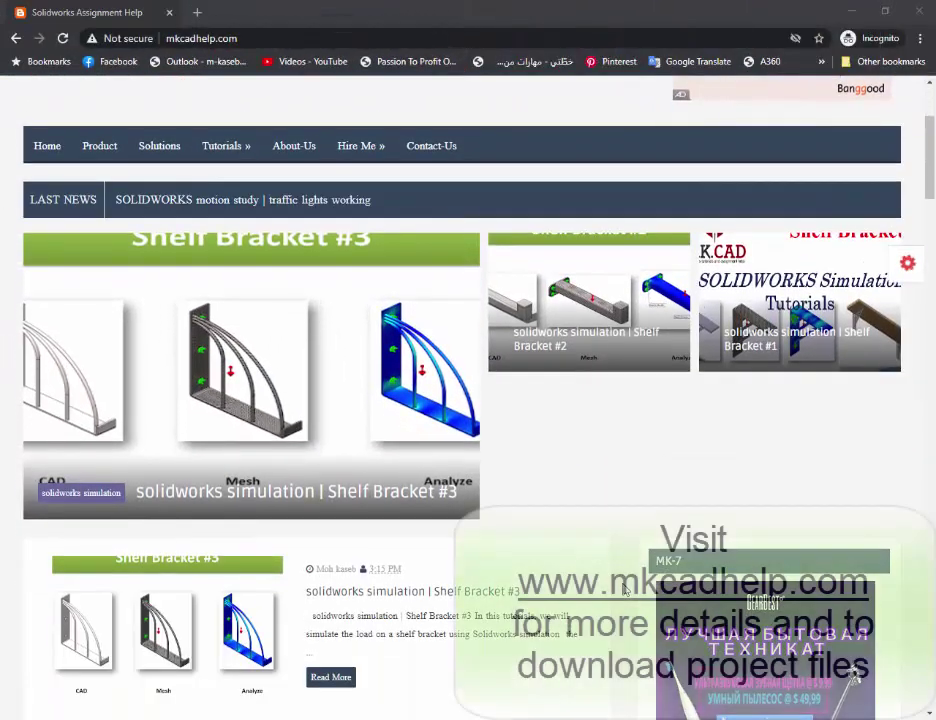
scroll(624, 590, "down", 1)
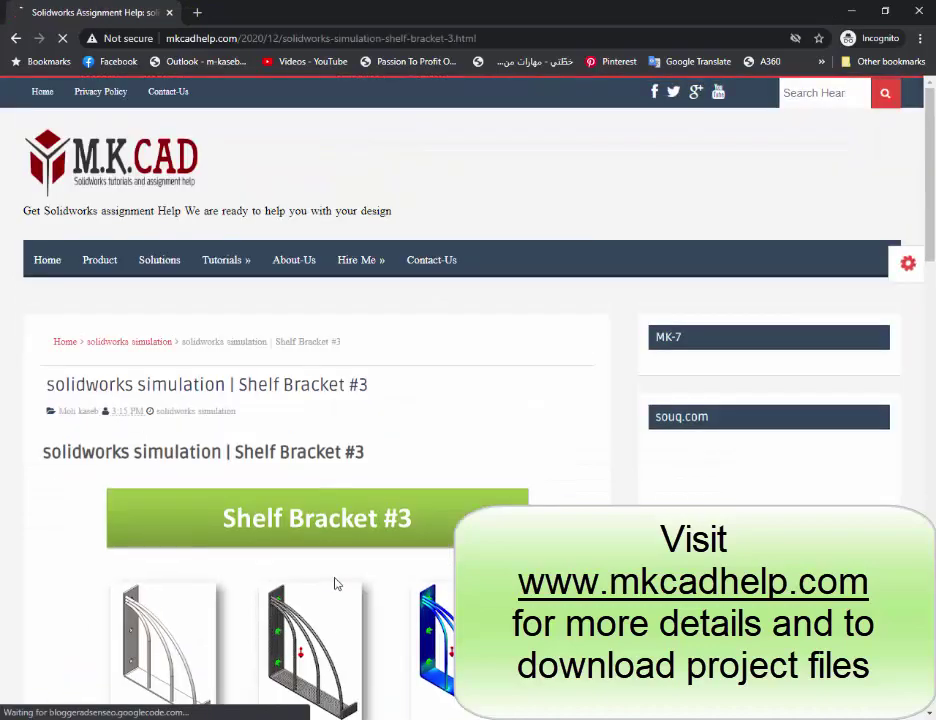
scroll(336, 585, "down", 2)
scroll(336, 585, "down", 1)
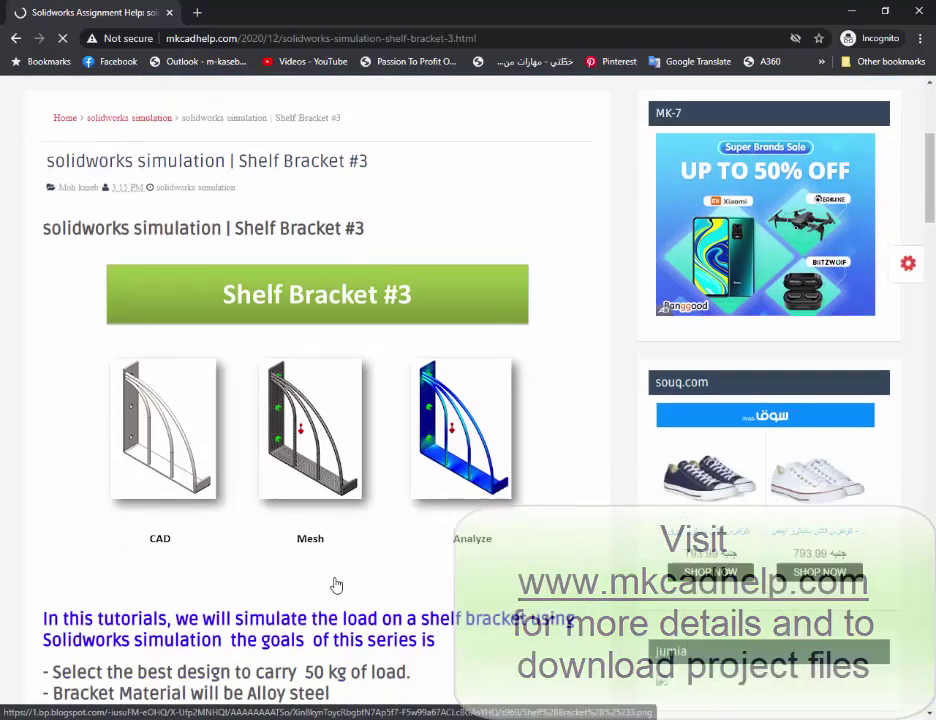
scroll(336, 585, "down", 2)
scroll(336, 585, "down", 2)
scroll(334, 584, "down", 1)
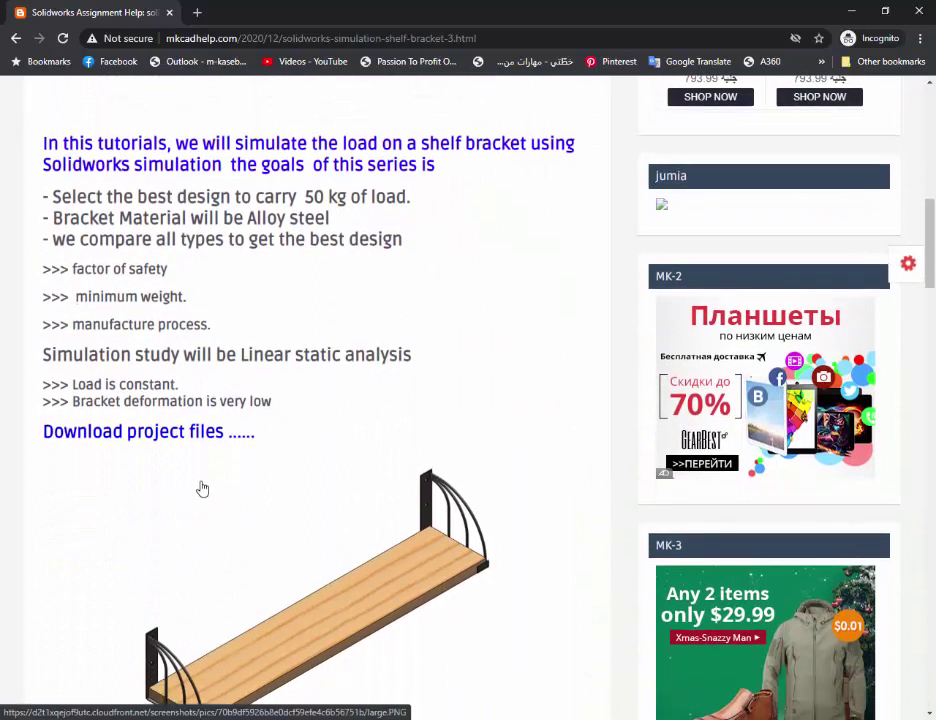
left_click(193, 441)
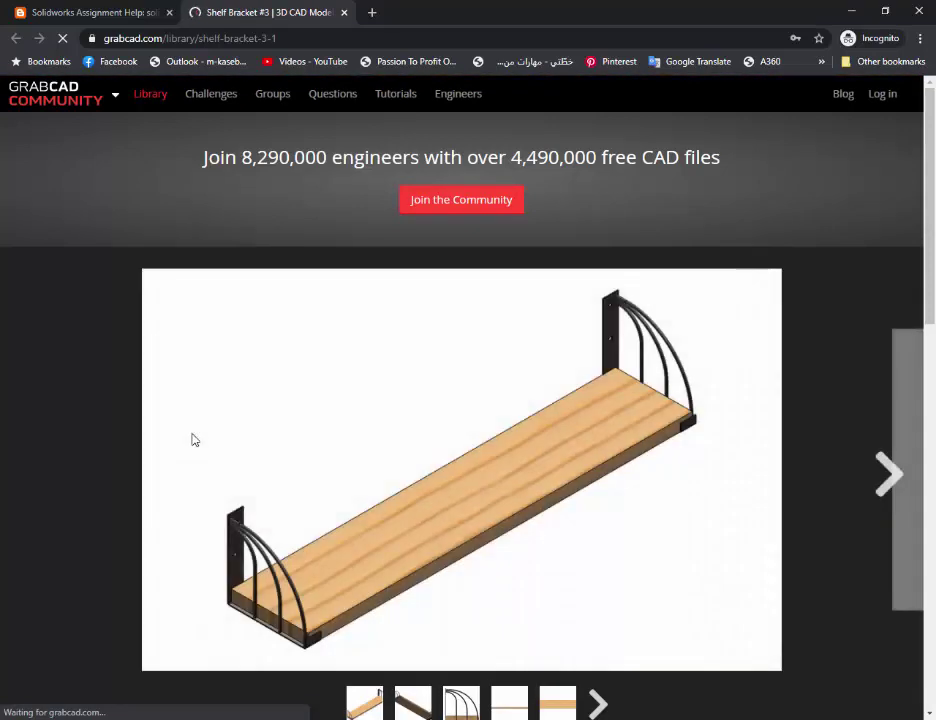
Step: Browse five Shelf Bracket #3 preview renders on GrabCAD, then scroll down to the model's files
scroll(193, 440, "down", 1)
left_click(888, 400)
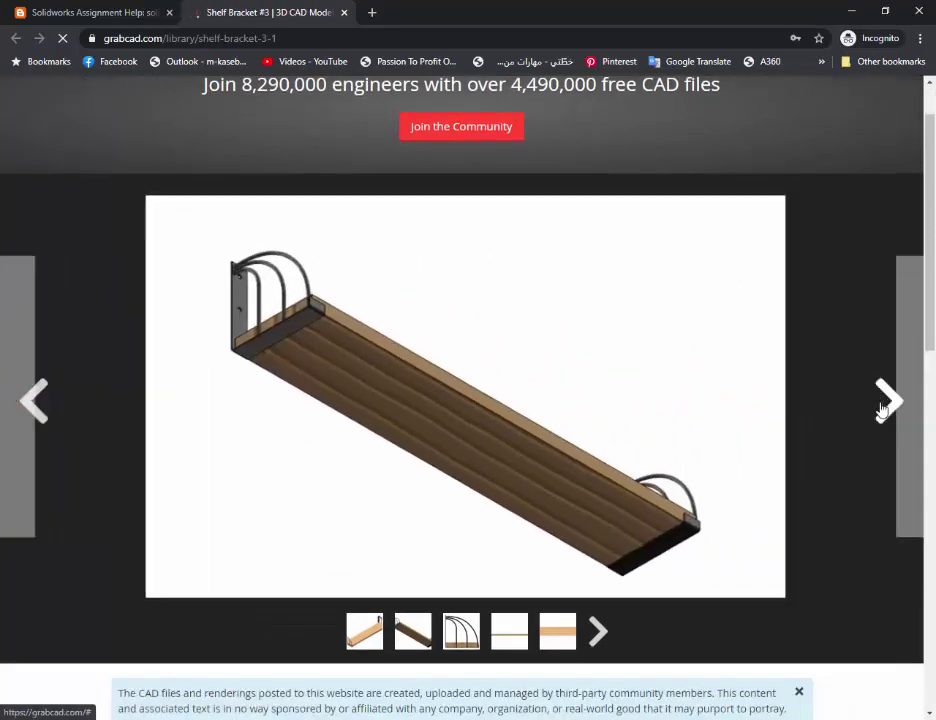
left_click(882, 408)
left_click(882, 408)
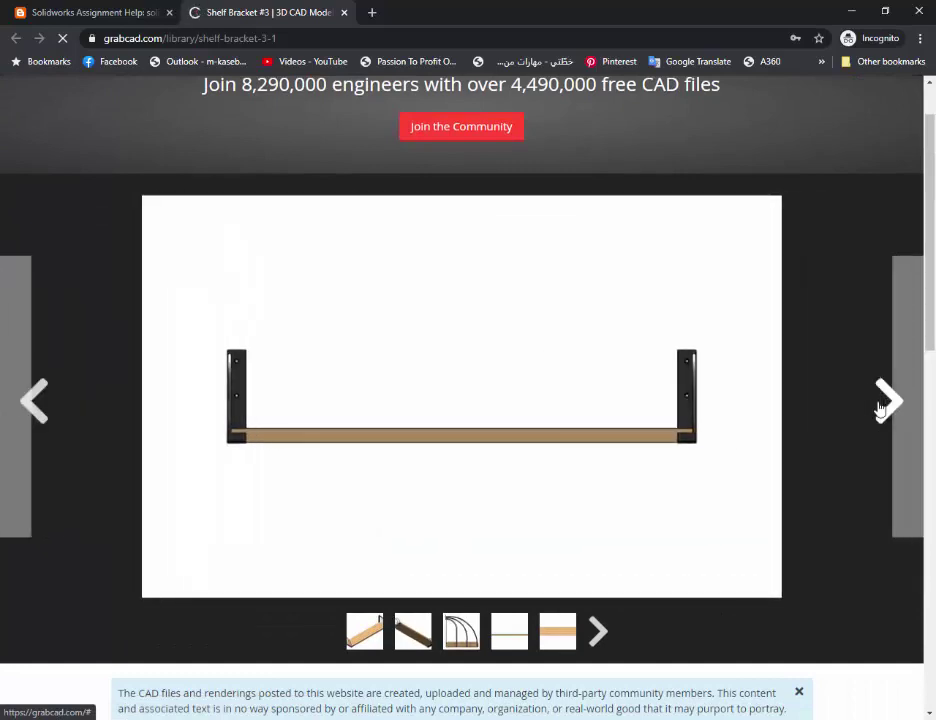
left_click(882, 408)
left_click(880, 408)
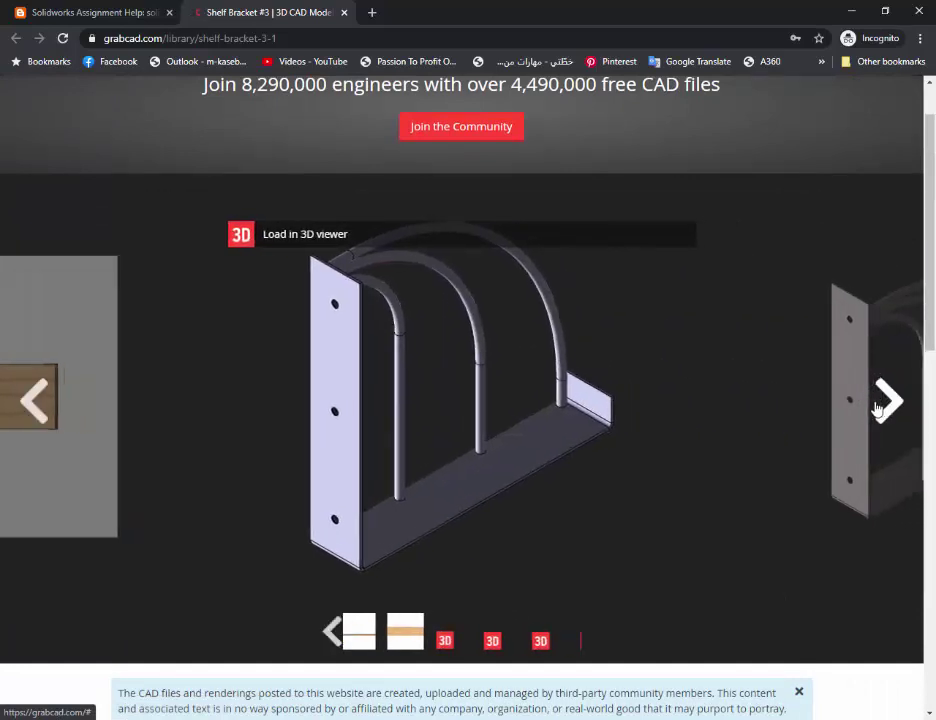
scroll(877, 408, "down", 1)
scroll(875, 408, "down", 2)
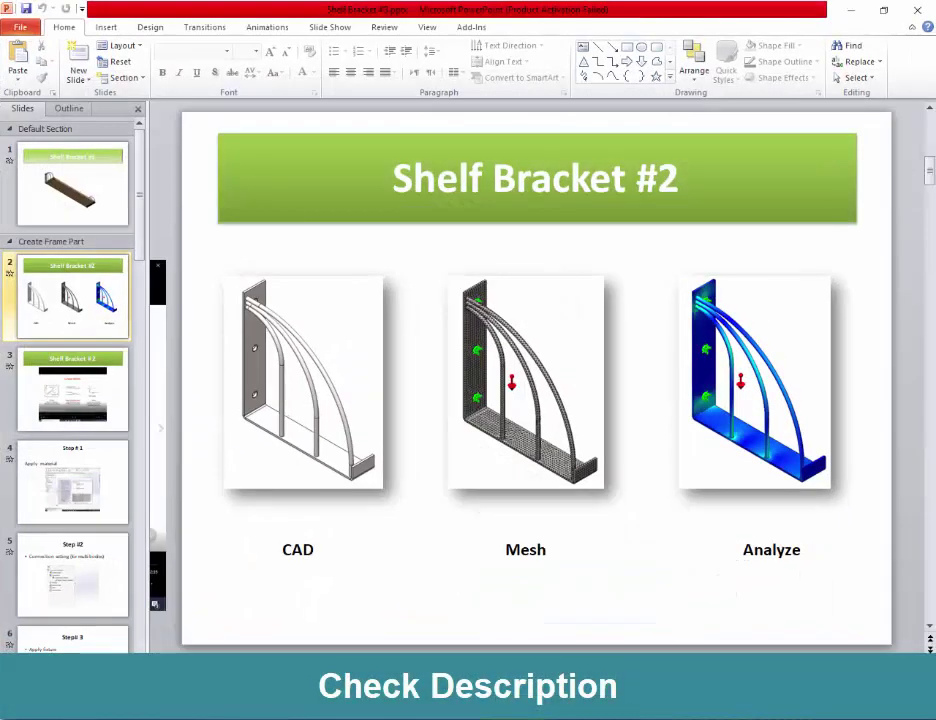
Step: Review the deck's slides up to Step # 1 'Apply material', then return to the SOLIDWORKS bracket part
scroll(391, 566, "up", 1)
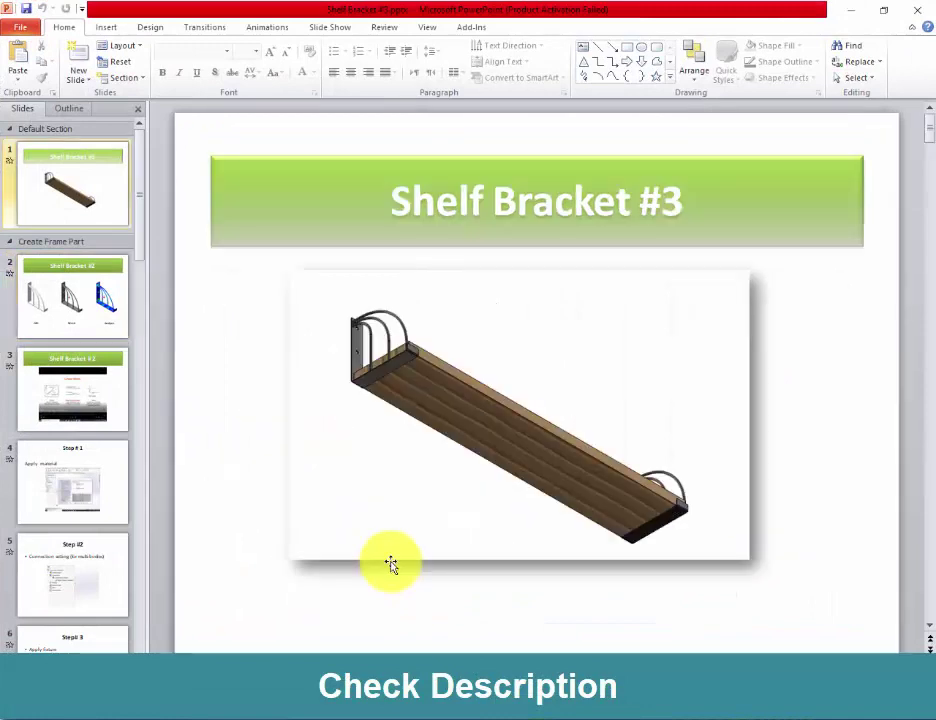
scroll(391, 566, "down", 1)
scroll(391, 566, "down", 1)
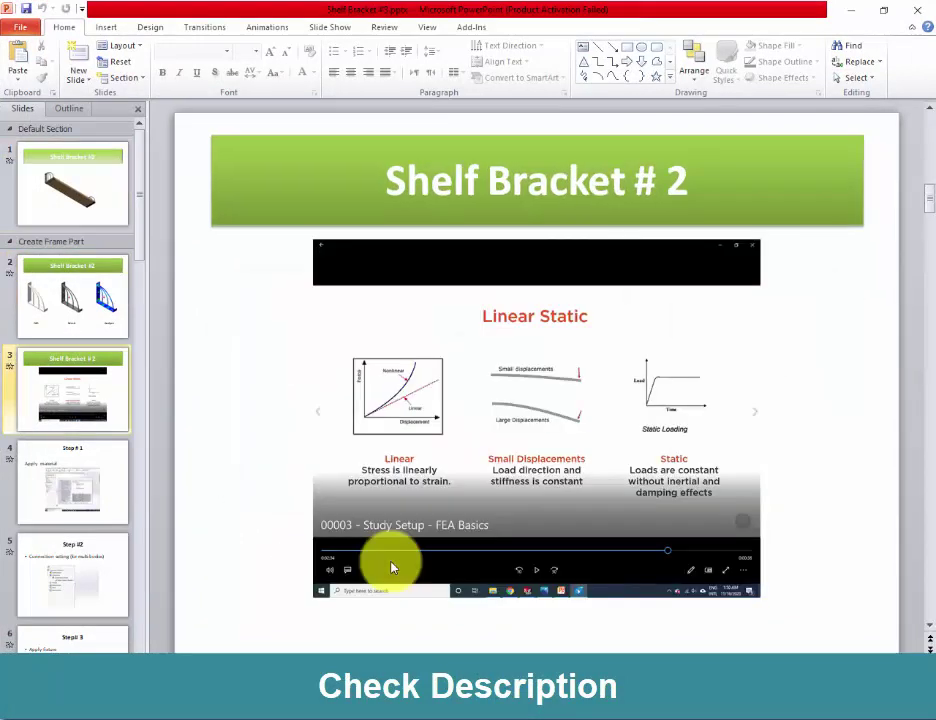
scroll(391, 566, "up", 1)
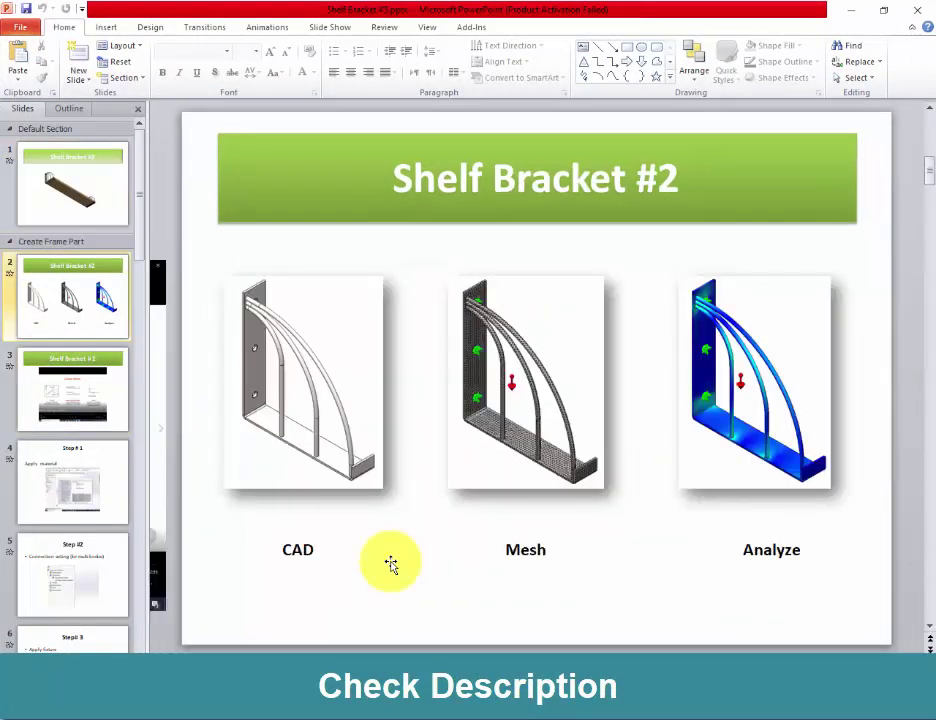
scroll(391, 566, "down", 1)
scroll(391, 566, "down", 1)
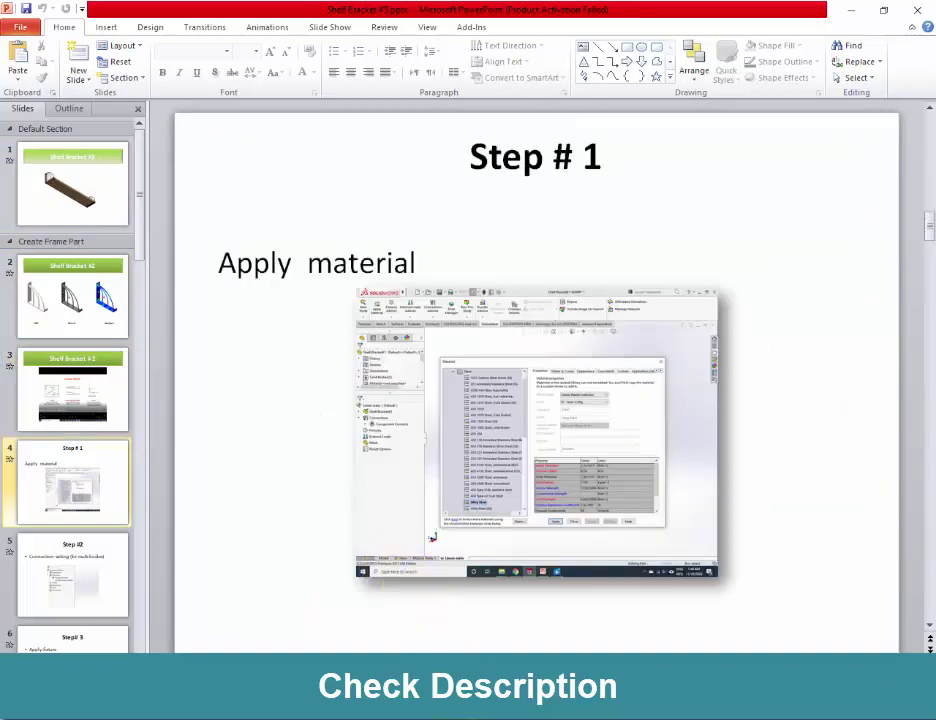
left_click(470, 620)
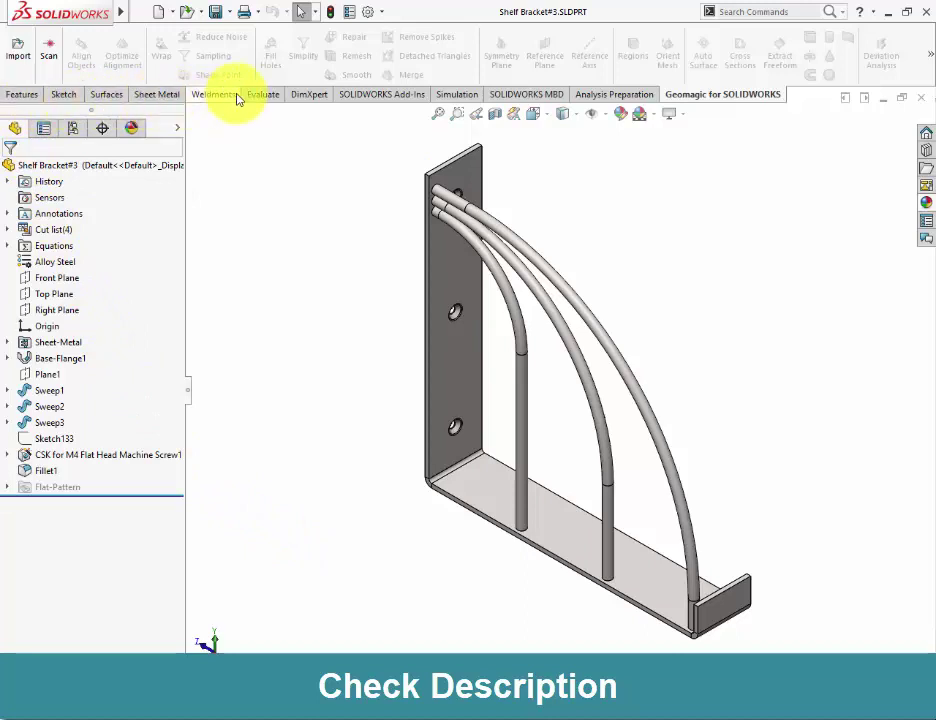
Step: Create a new Static study from the Simulation tab and name it 'Linear Static 2'
left_click(455, 93)
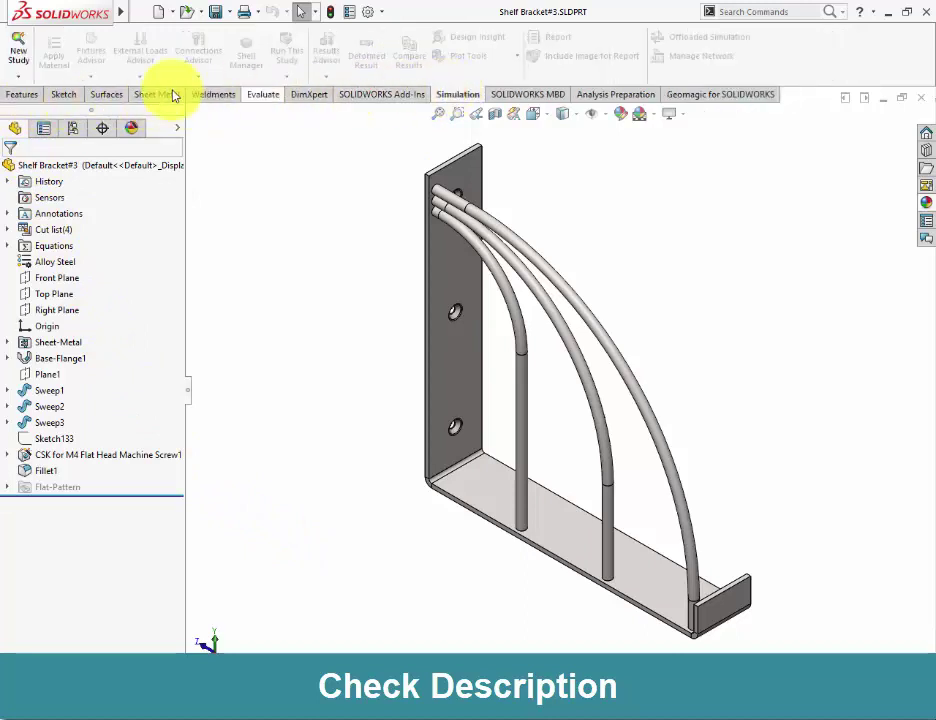
left_click(12, 58)
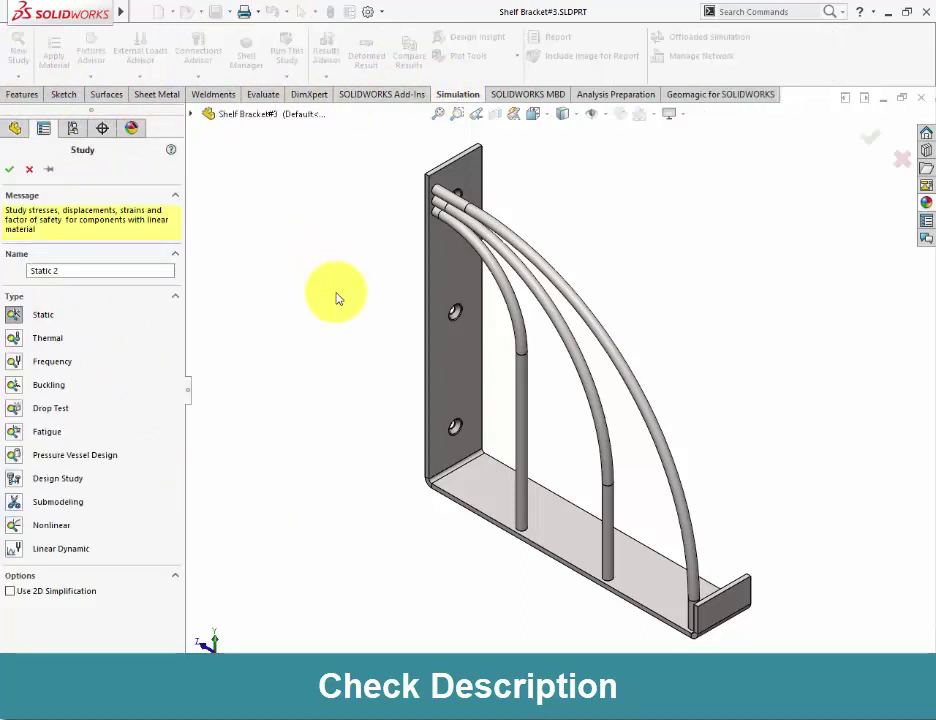
left_click(28, 271)
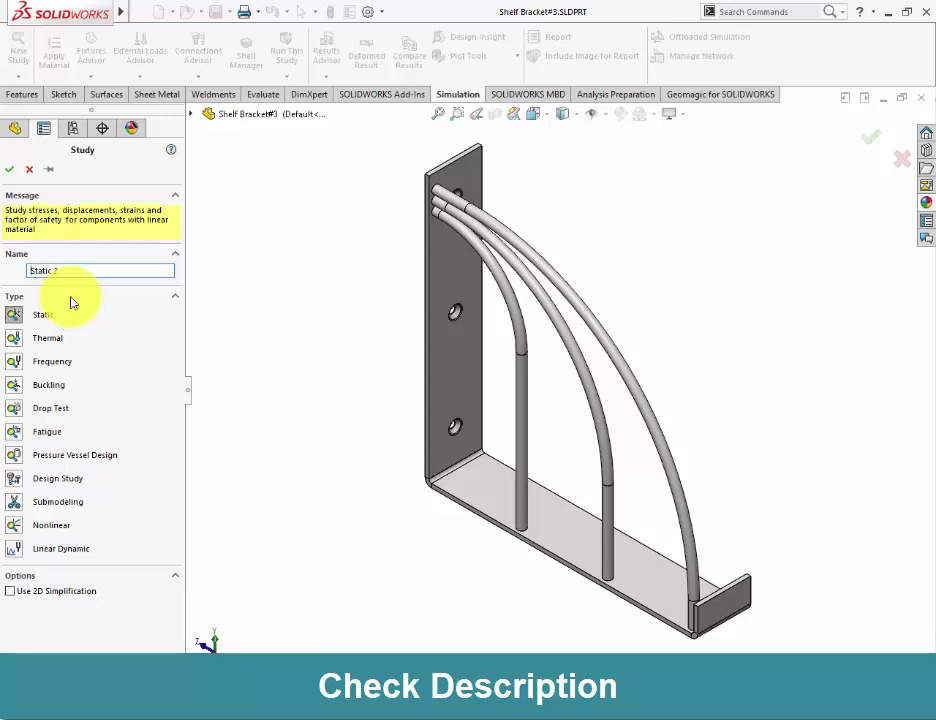
type("Linea")
type("r")
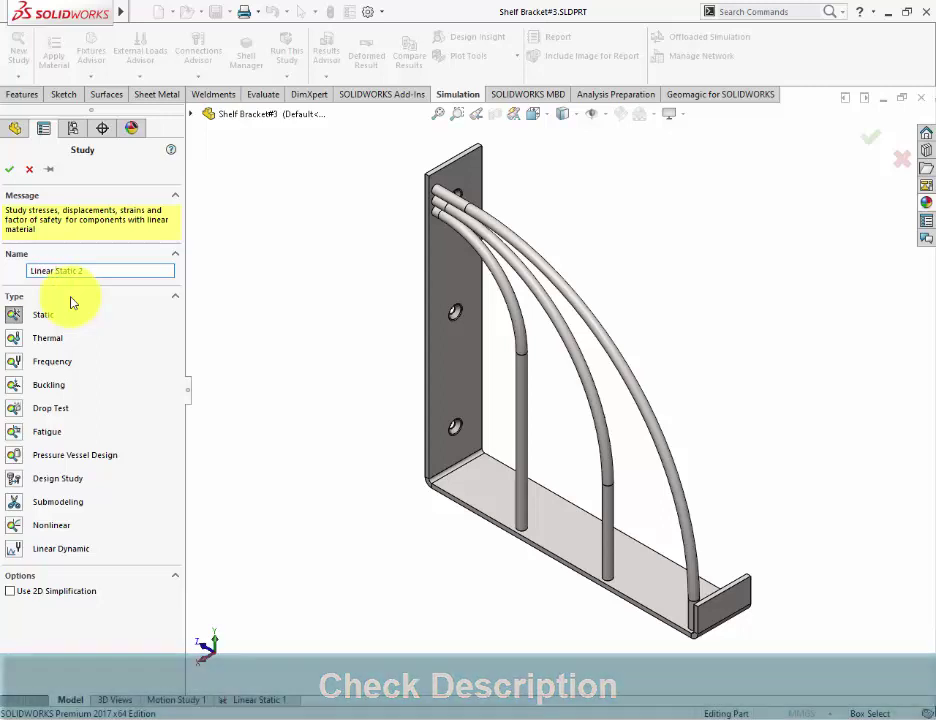
left_click(8, 170)
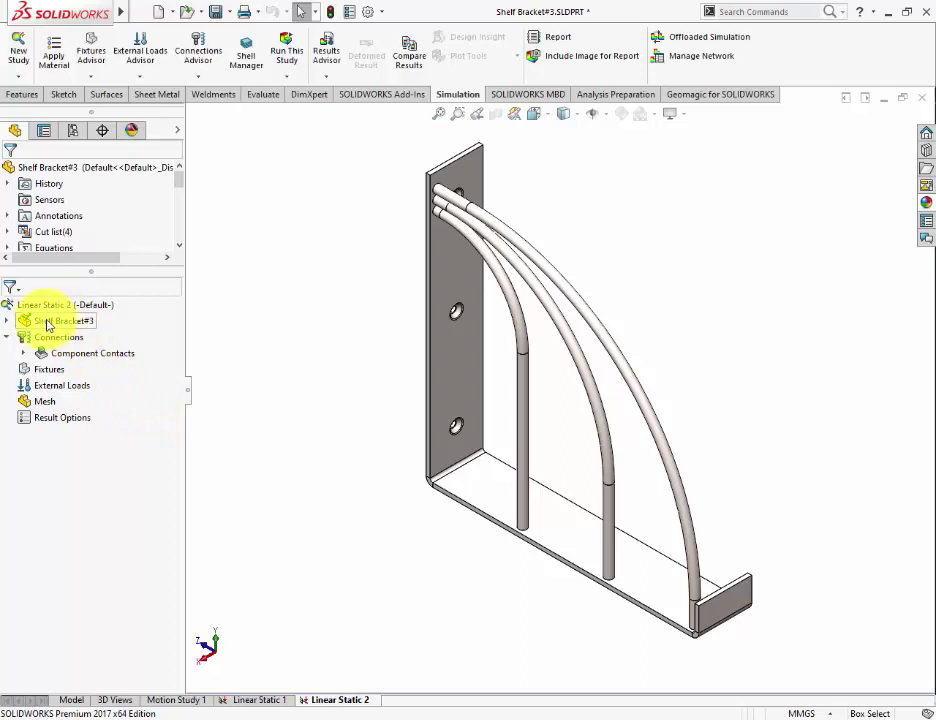
Step: Apply Alloy Steel to all bodies of Shelf Bracket#3, then view the deck's Step #2 connection slide
left_click(520, 716)
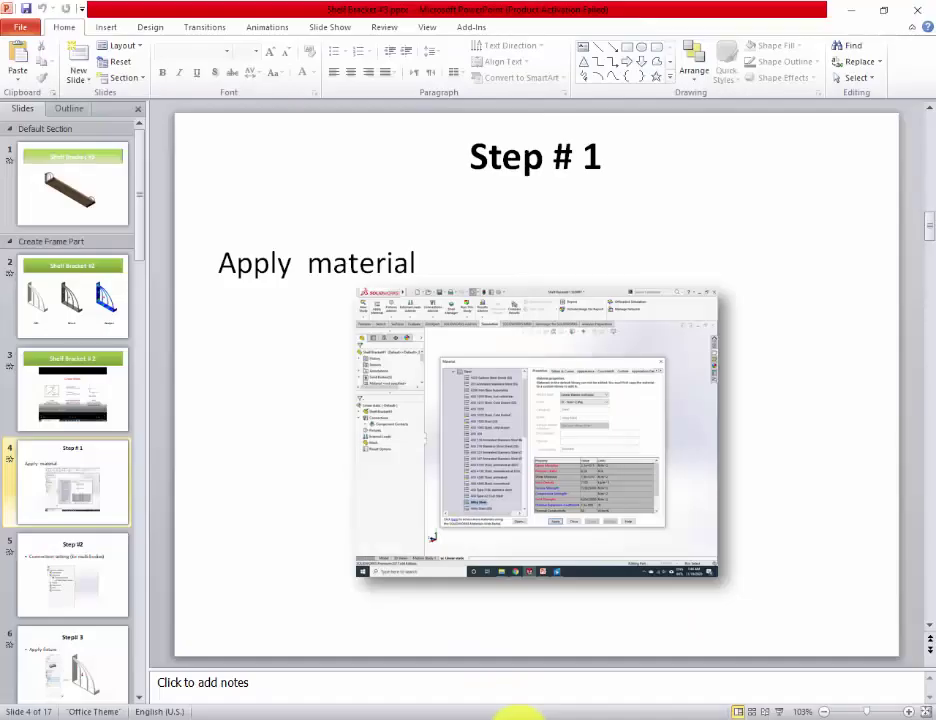
left_click(519, 714)
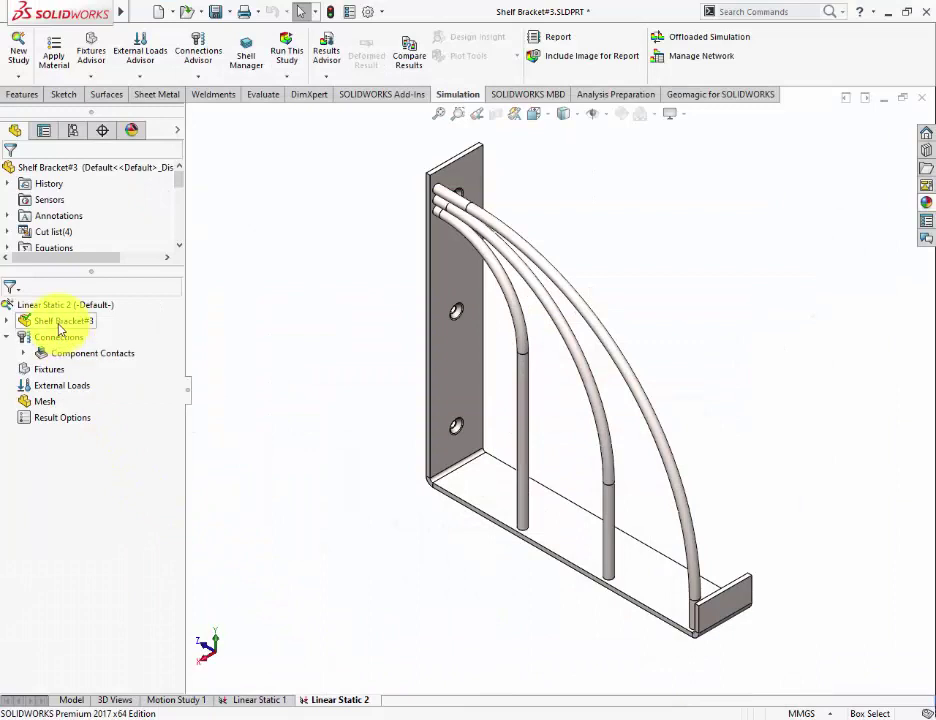
right_click(52, 324)
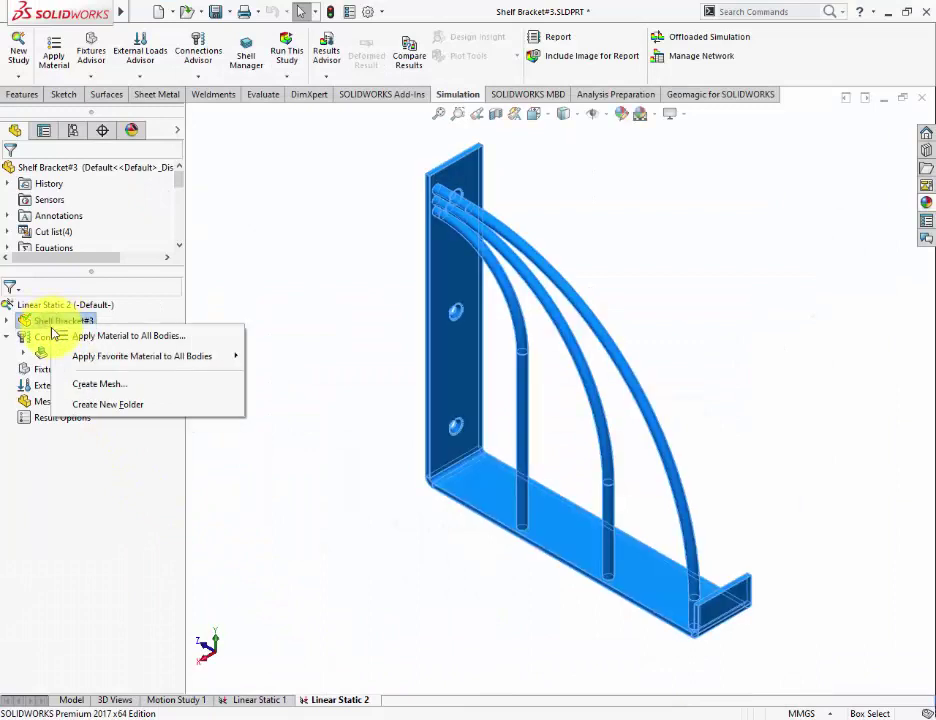
left_click(148, 337)
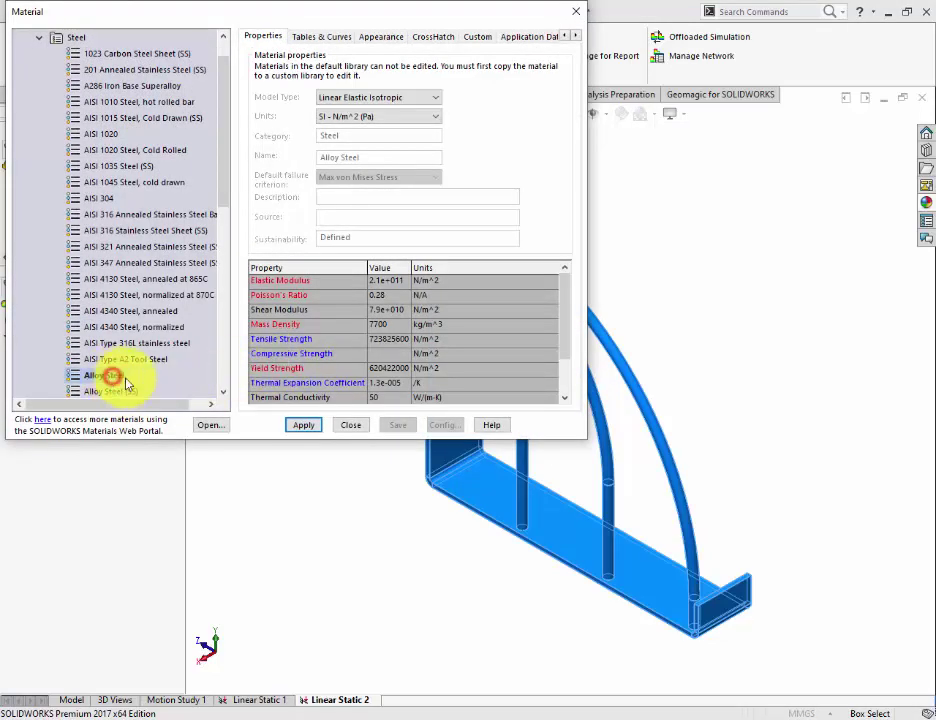
left_click(297, 426)
left_click(350, 425)
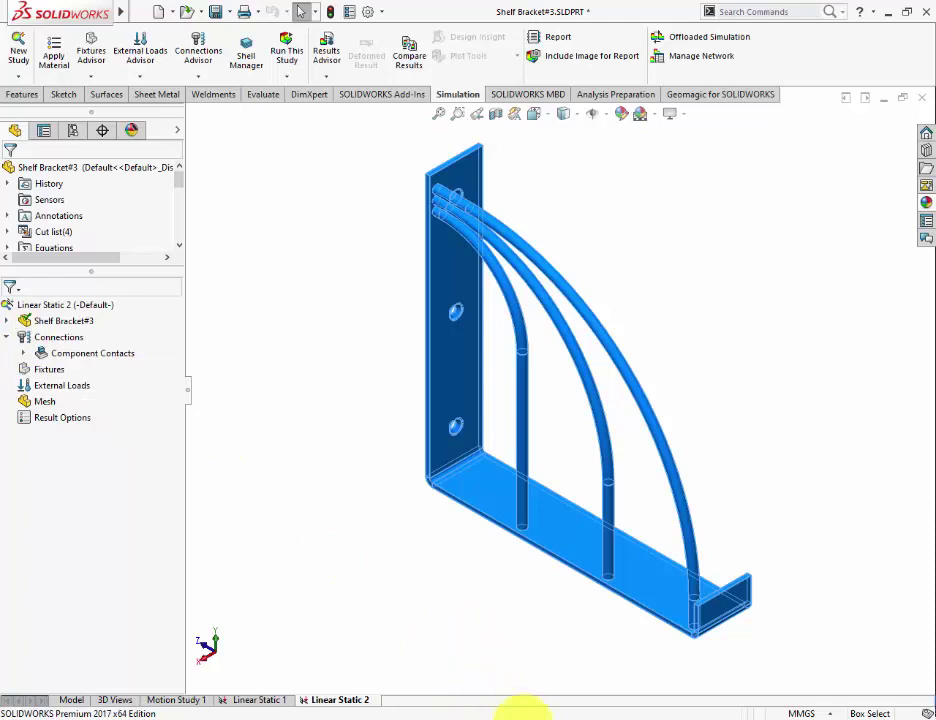
left_click(485, 708)
scroll(455, 627, "down", 1)
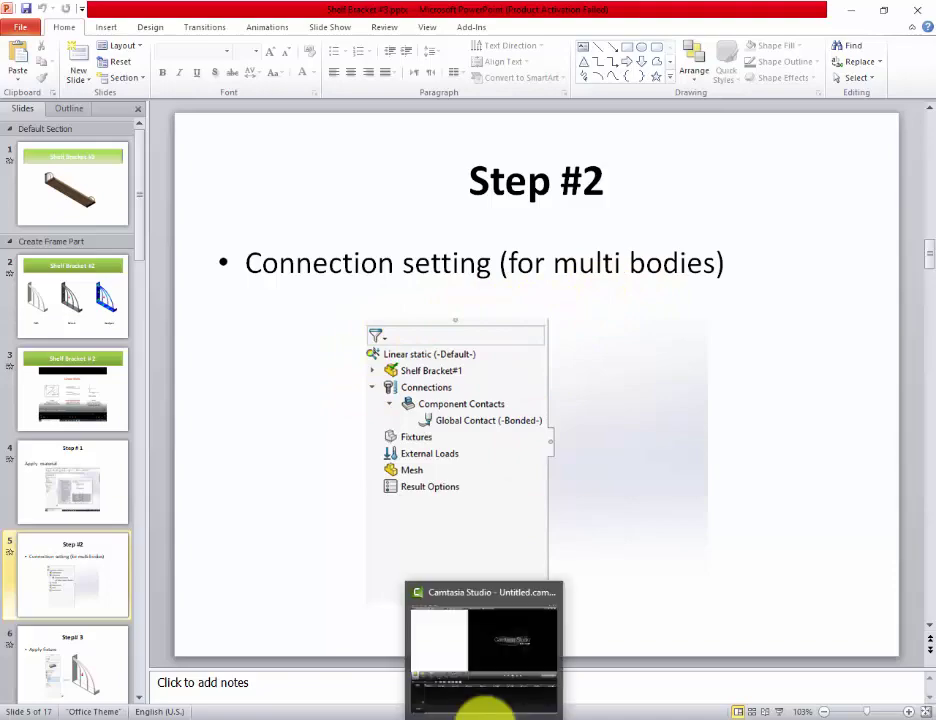
Step: Verify the Global Contact under Component Contacts is Bonded, and check the deck's Step# 3 fixture slide
left_click(457, 712)
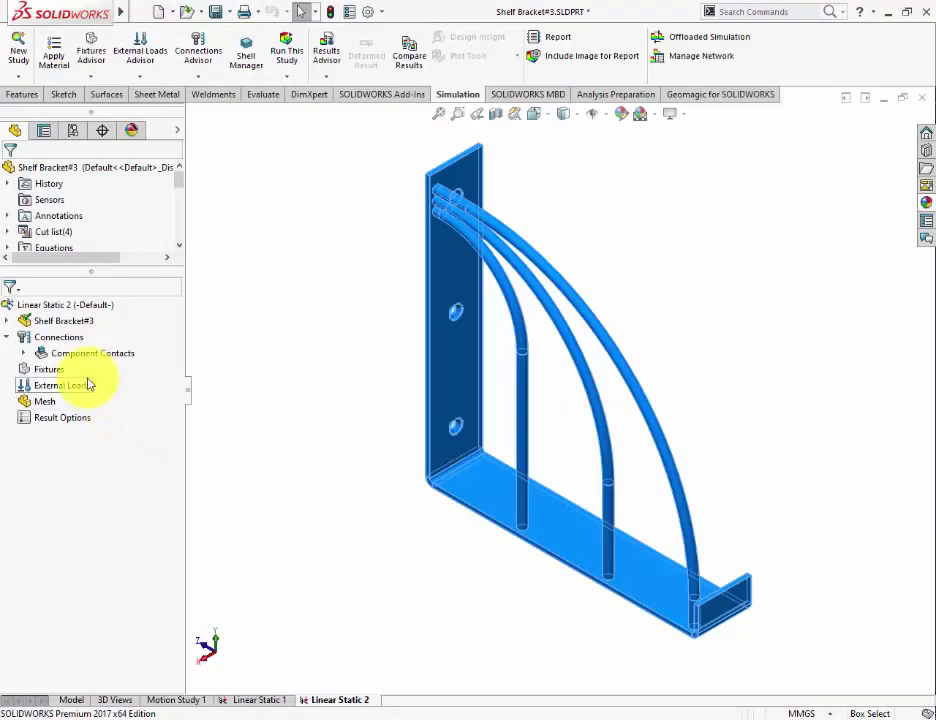
left_click(24, 354)
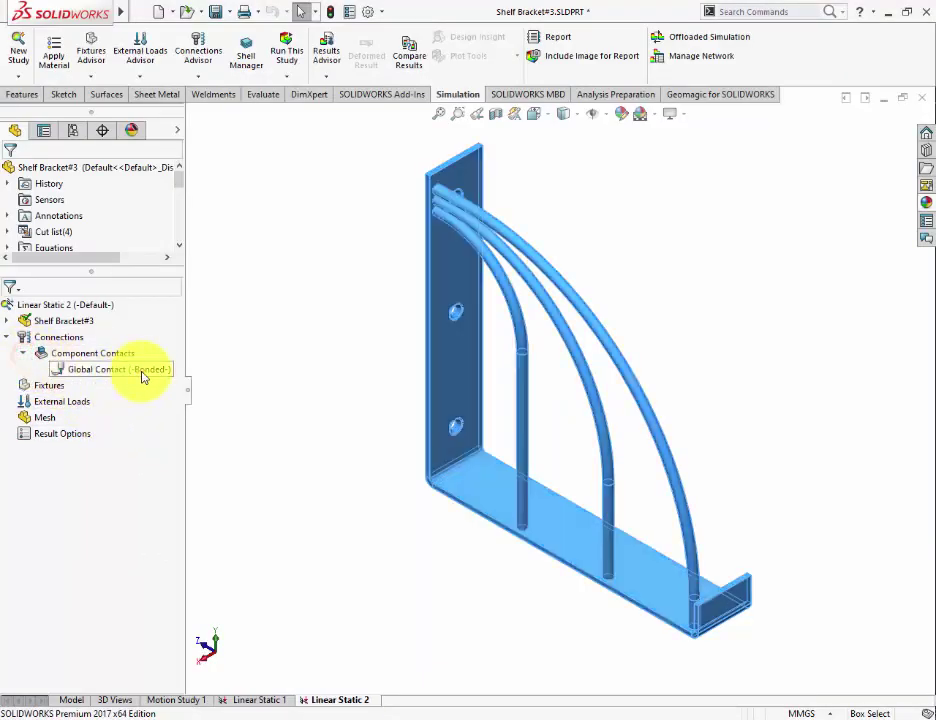
left_click(142, 372)
left_click(260, 455)
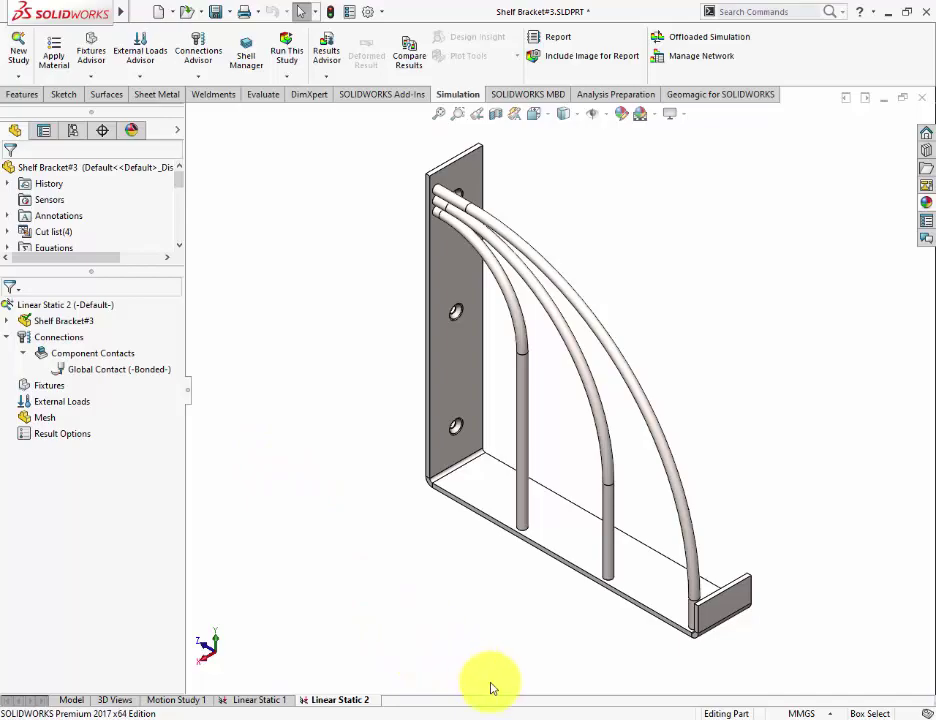
left_click(520, 716)
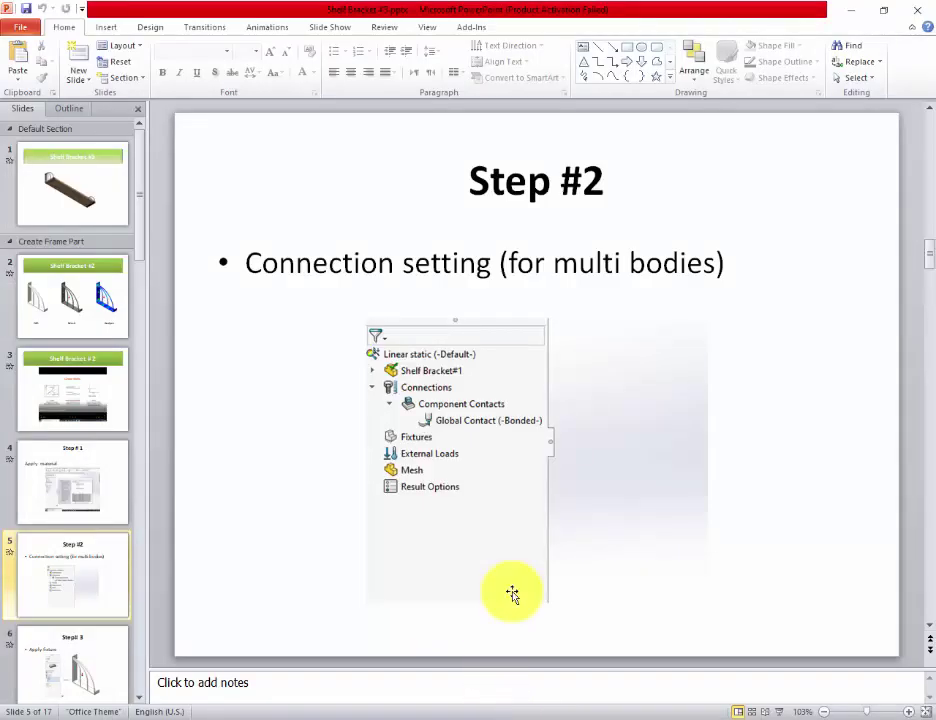
scroll(512, 594, "down", 1)
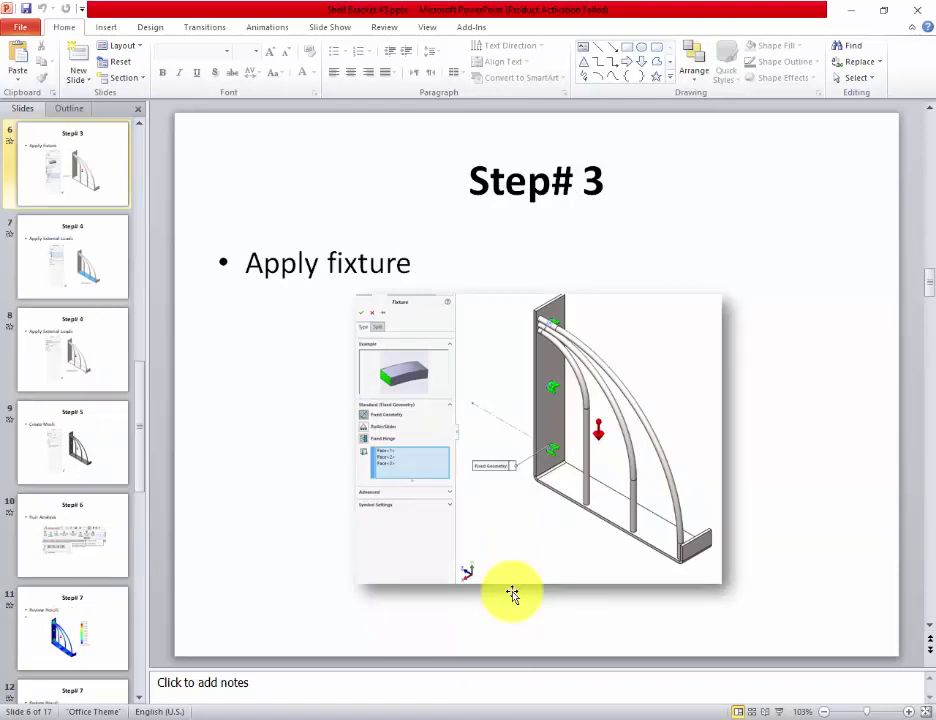
left_click(428, 716)
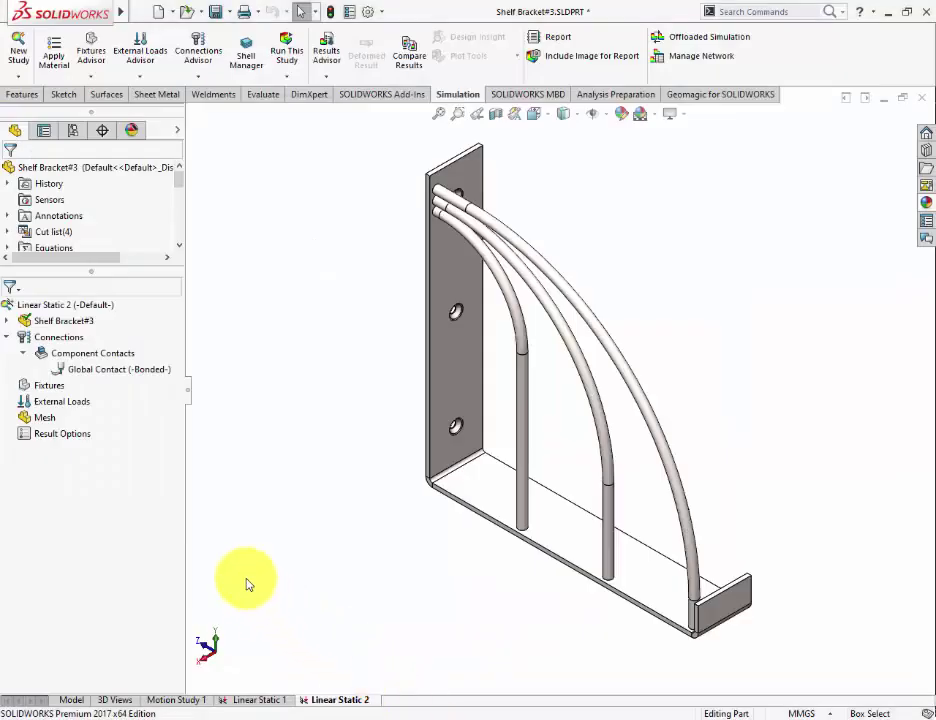
Step: Start a Fixed Geometry fixture and select both faces of the first mounting hole
right_click(44, 386)
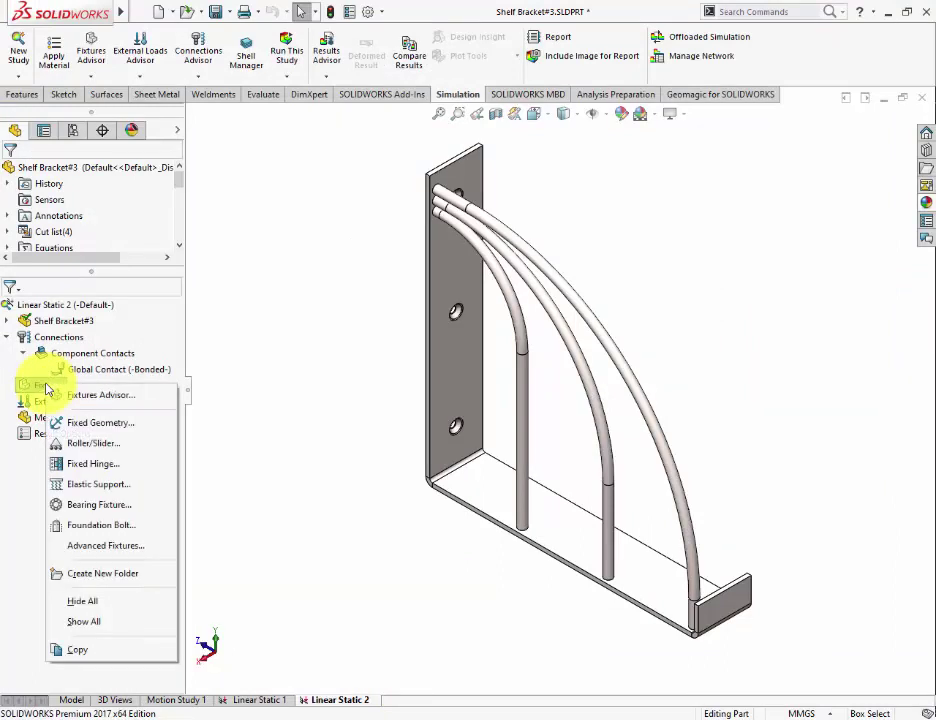
left_click(79, 428)
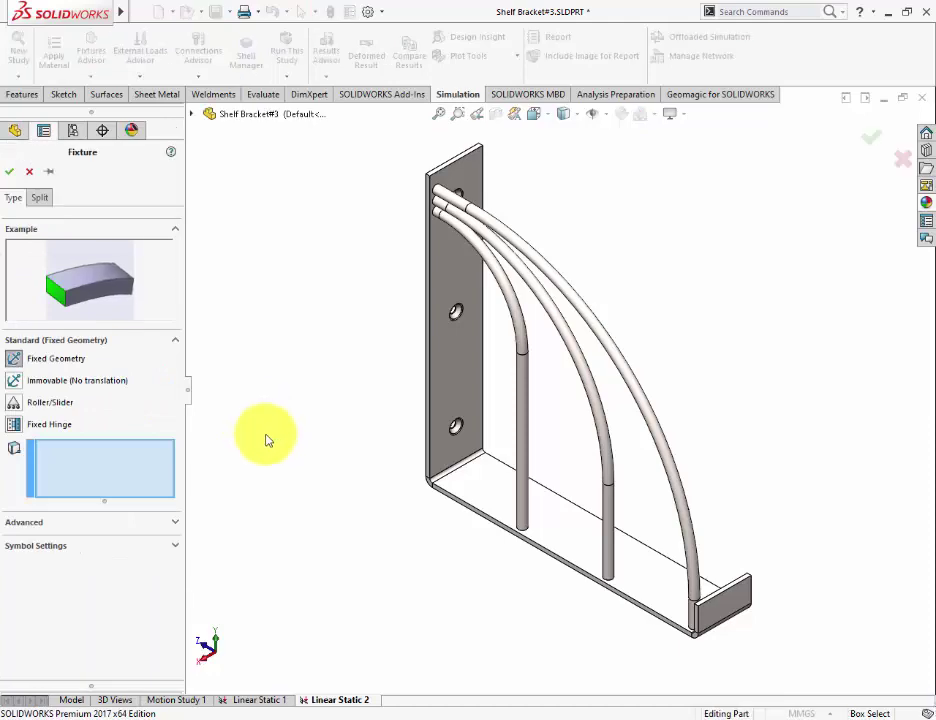
middle_click_drag(270, 442, 495, 432)
left_click(476, 432)
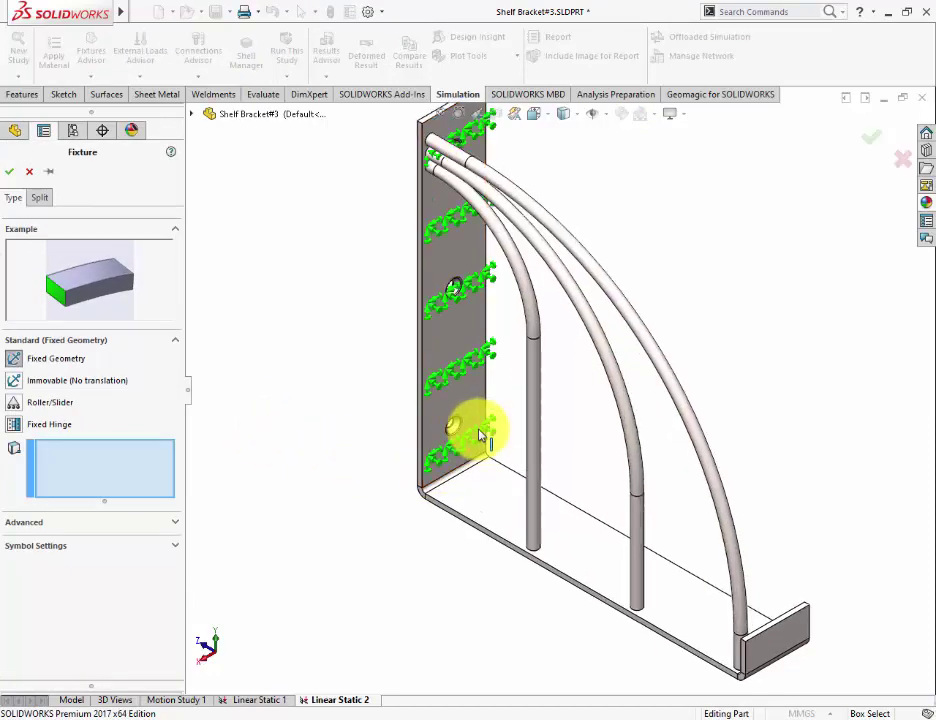
scroll(464, 432, "down", 3)
scroll(471, 427, "down", 3)
left_click(470, 400)
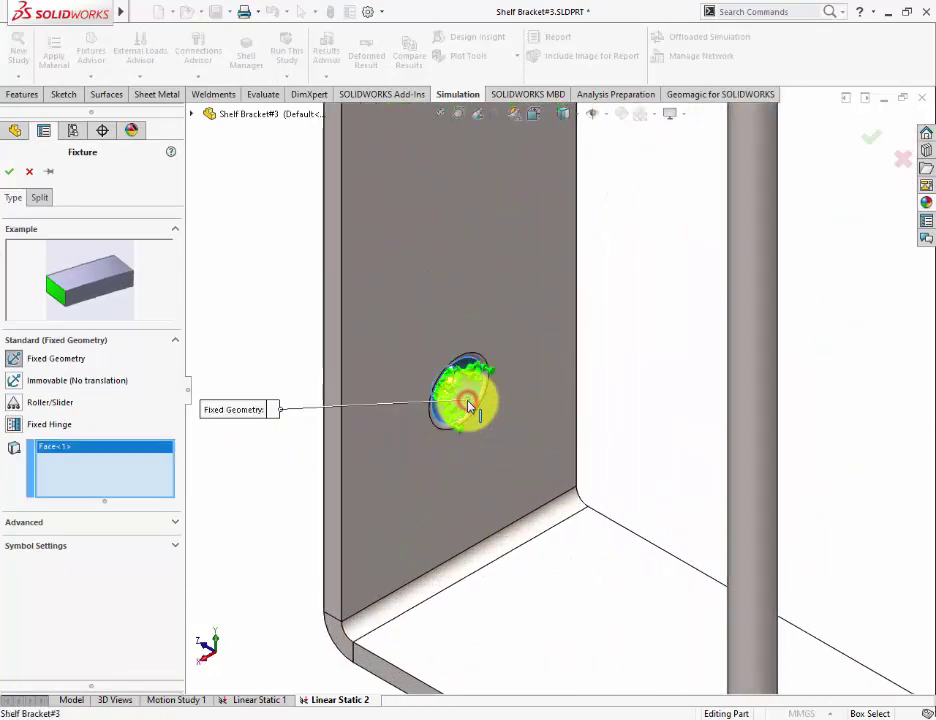
scroll(470, 402, "down", 3)
scroll(474, 395, "down", 2)
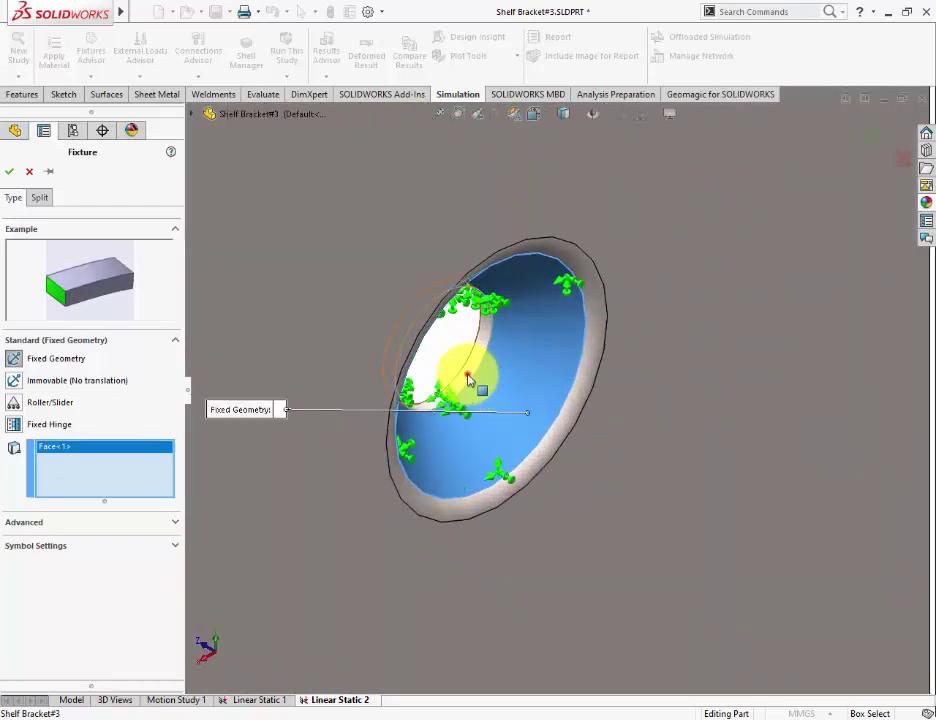
left_click(467, 378)
Step: Add both faces of the lower mounting hole to the fixture
scroll(467, 378, "up", 3)
scroll(455, 376, "up", 3)
scroll(462, 376, "up", 3)
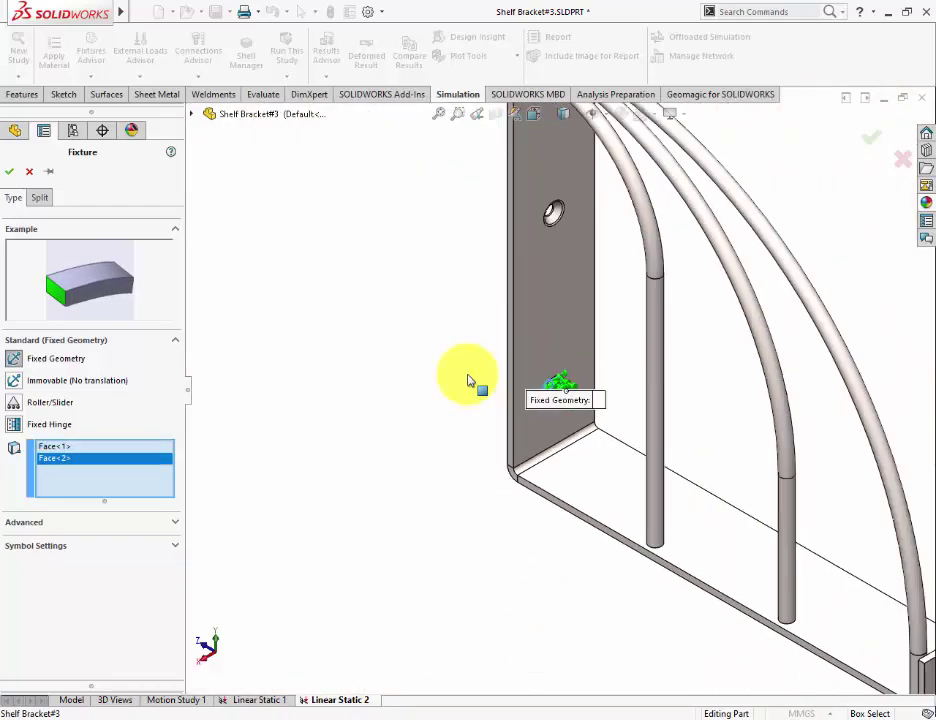
scroll(530, 283, "up", 2)
scroll(532, 283, "down", 3)
scroll(597, 328, "down", 3)
scroll(560, 360, "down", 3)
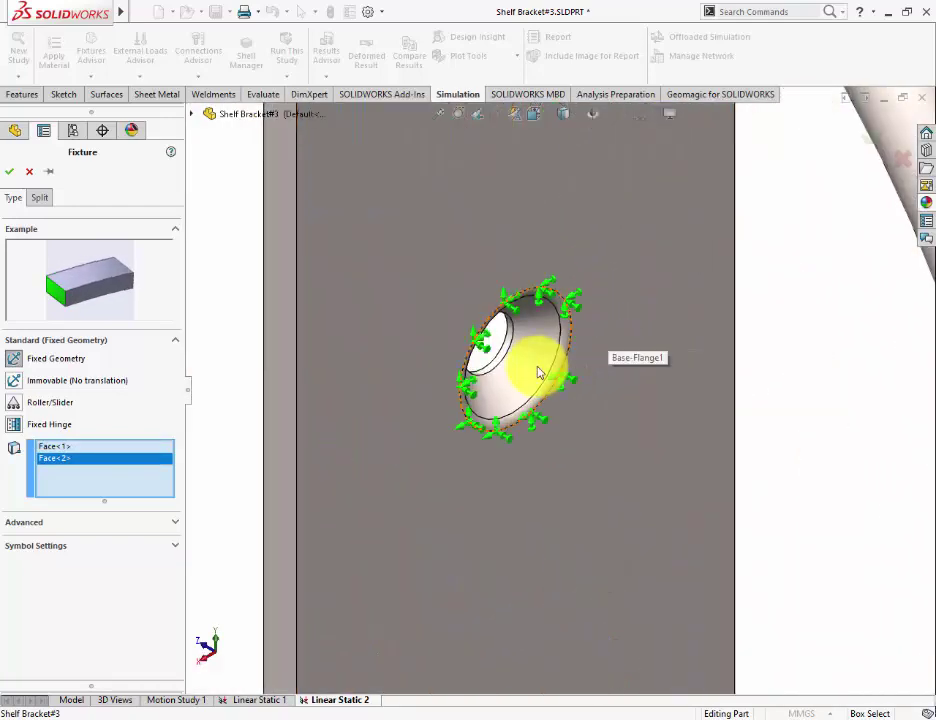
left_click(538, 370)
scroll(538, 370, "down", 2)
scroll(472, 355, "down", 3)
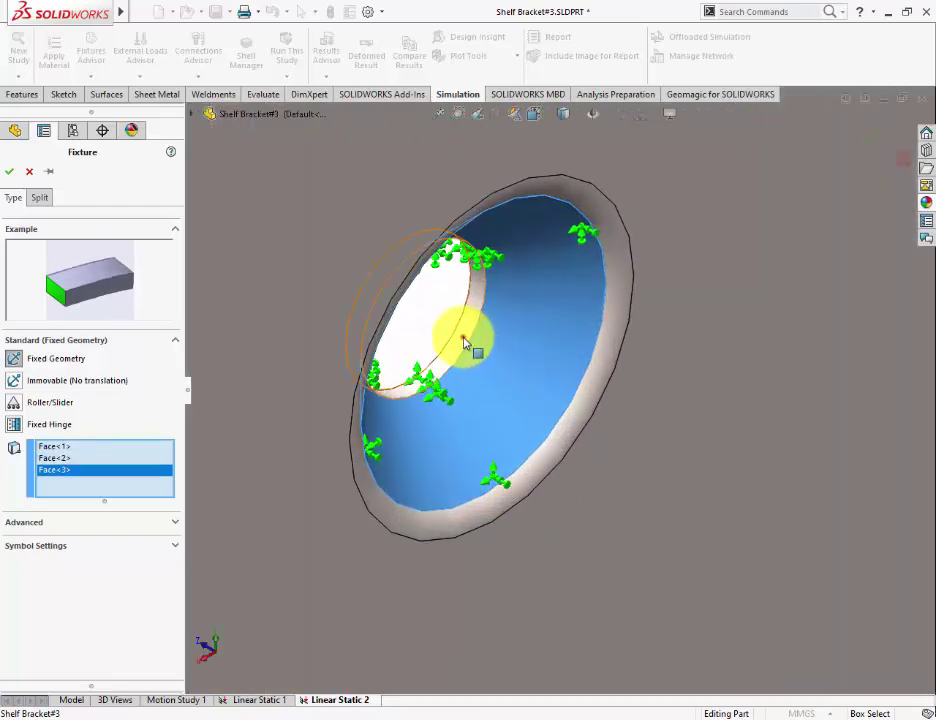
left_click(463, 340)
Step: Add the upper hole's two faces and confirm the six-face Fixed-1 fixture
scroll(463, 340, "up", 3)
scroll(464, 336, "up", 2)
scroll(464, 336, "up", 2)
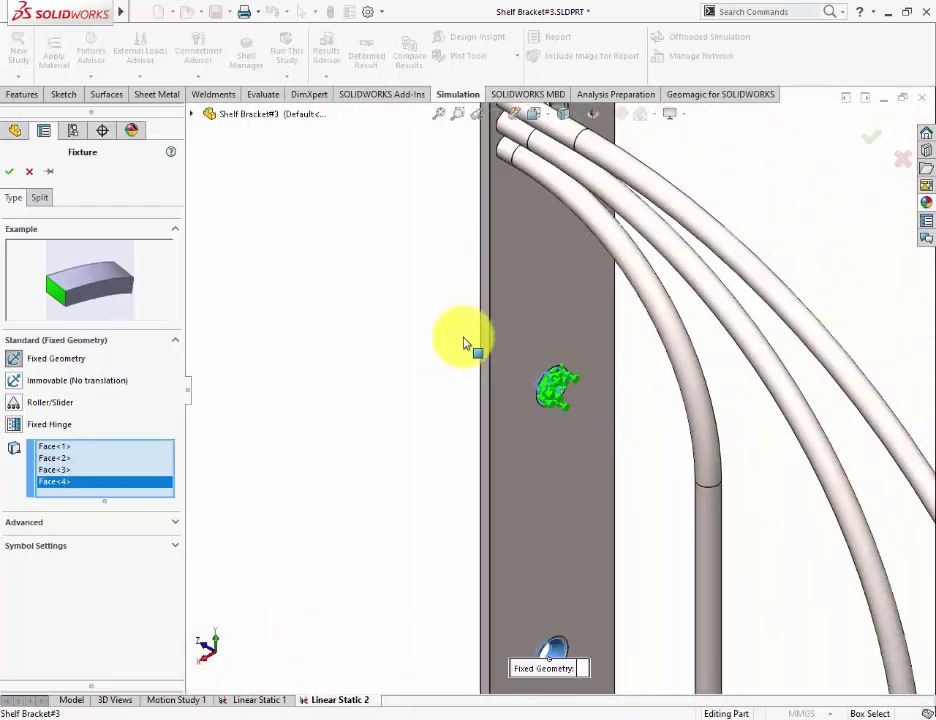
scroll(464, 336, "up", 1)
scroll(579, 271, "down", 1)
scroll(548, 299, "down", 2)
scroll(514, 318, "down", 3)
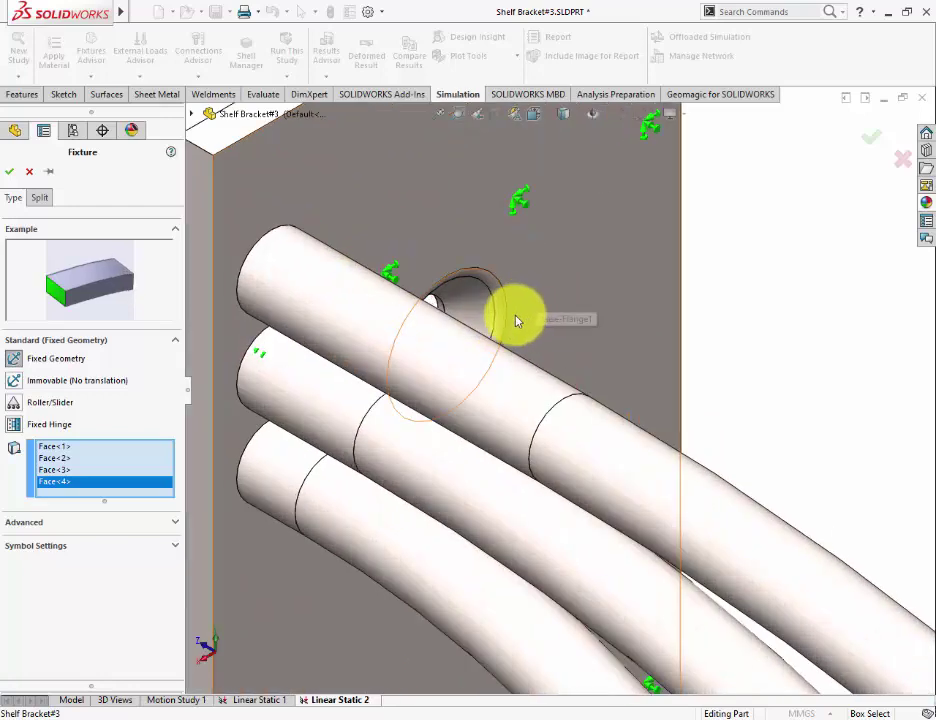
scroll(455, 323, "down", 3)
left_click(447, 322)
scroll(400, 327, "down", 3)
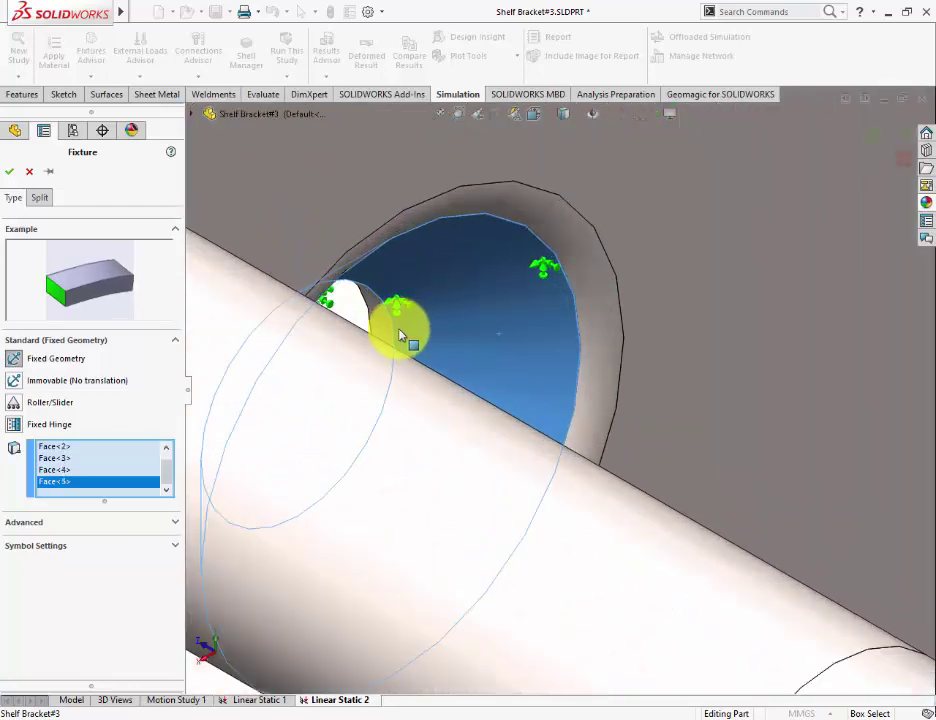
left_click(385, 331)
scroll(468, 334, "up", 2)
scroll(466, 334, "up", 2)
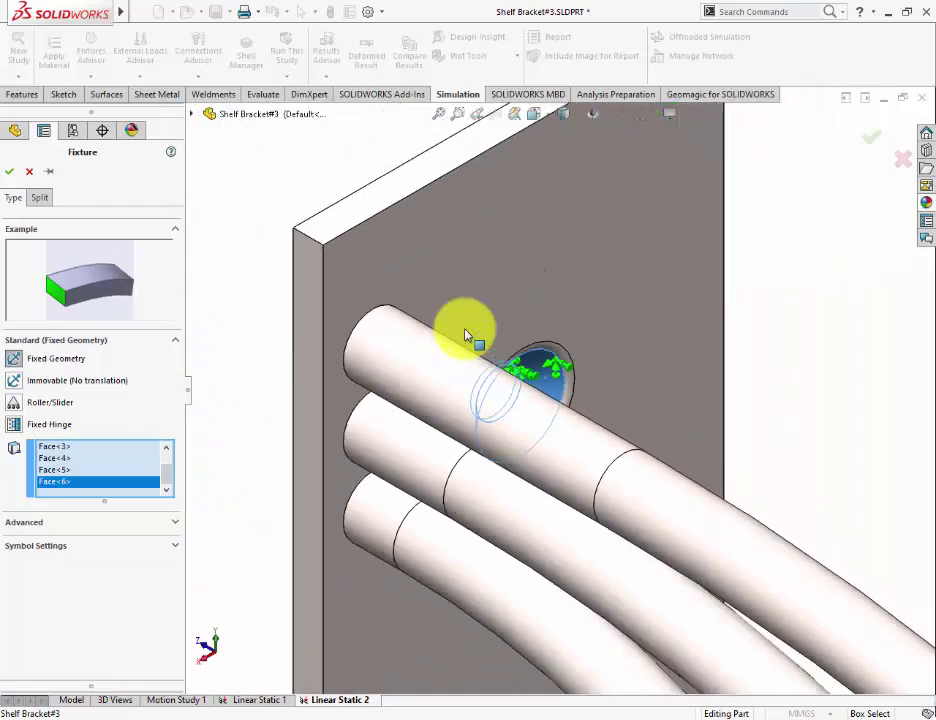
scroll(465, 334, "up", 1)
scroll(465, 334, "up", 2)
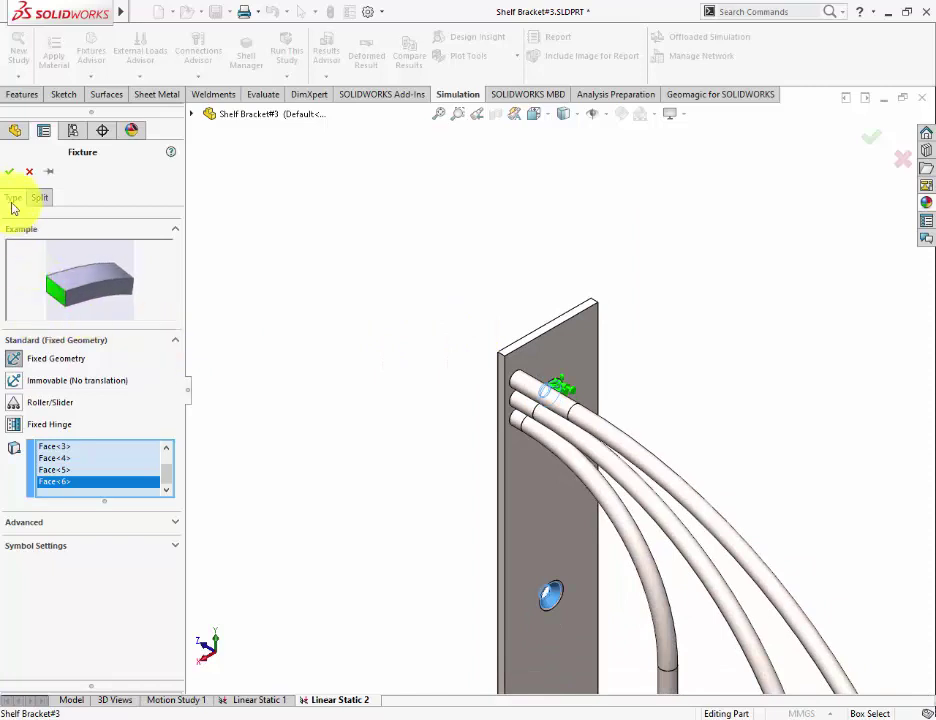
left_click(8, 172)
Step: Check the deck's next tutorial slide, then return to the bracket study
scroll(340, 477, "up", 3)
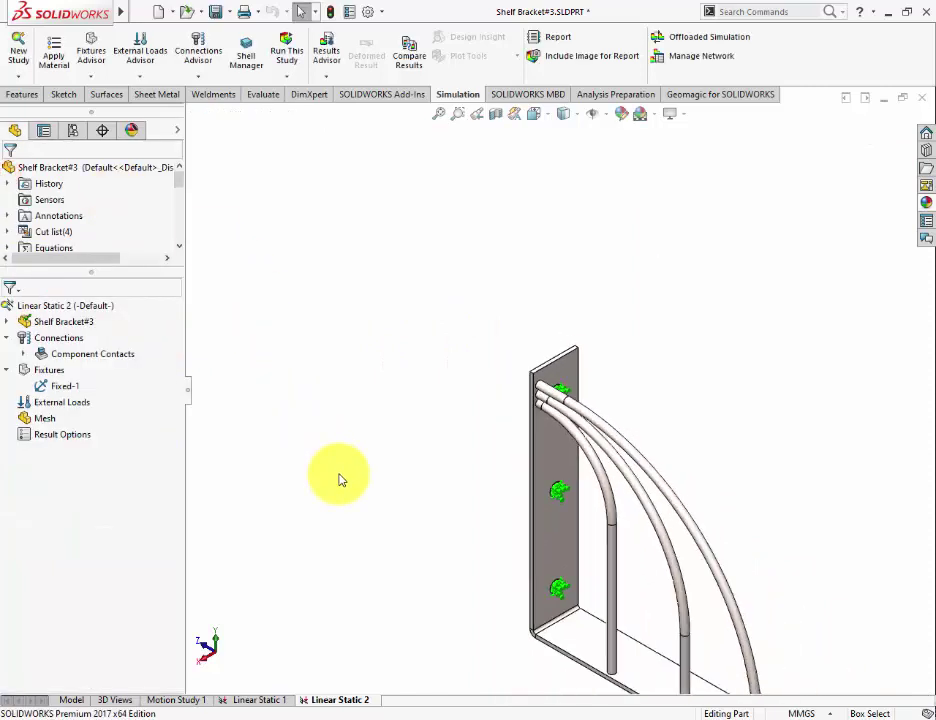
scroll(737, 559, "up", 2)
scroll(560, 502, "down", 3)
scroll(455, 430, "down", 1)
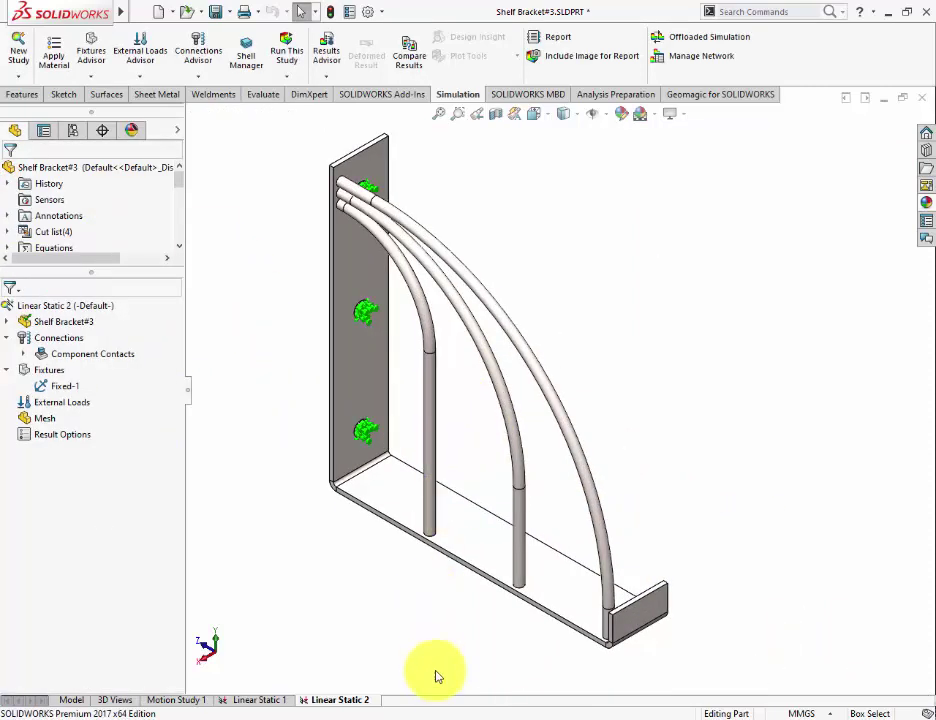
left_click(476, 714)
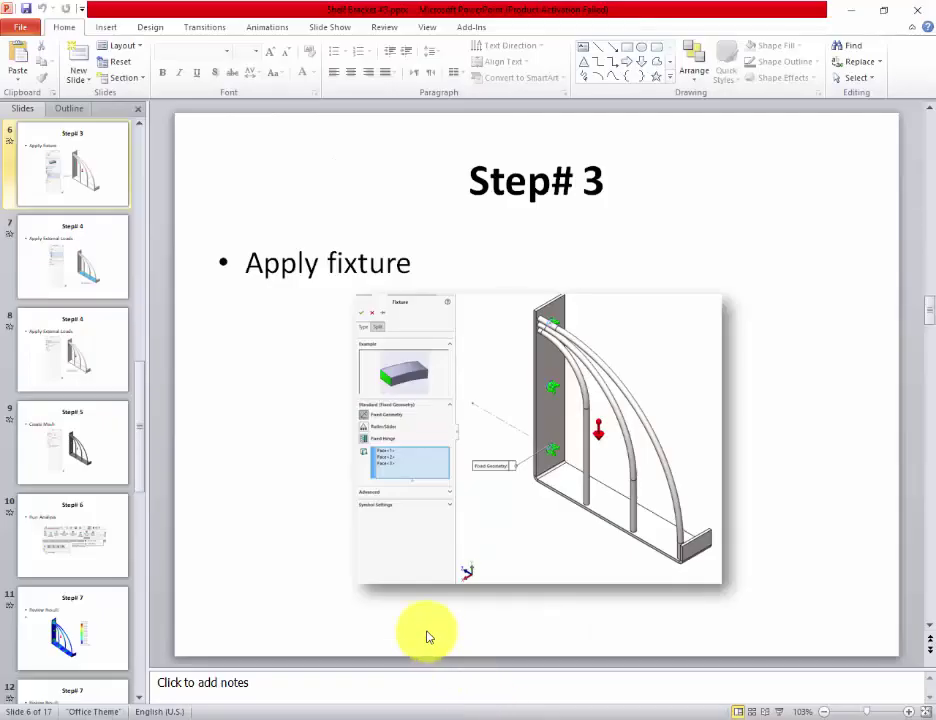
scroll(427, 636, "down", 1)
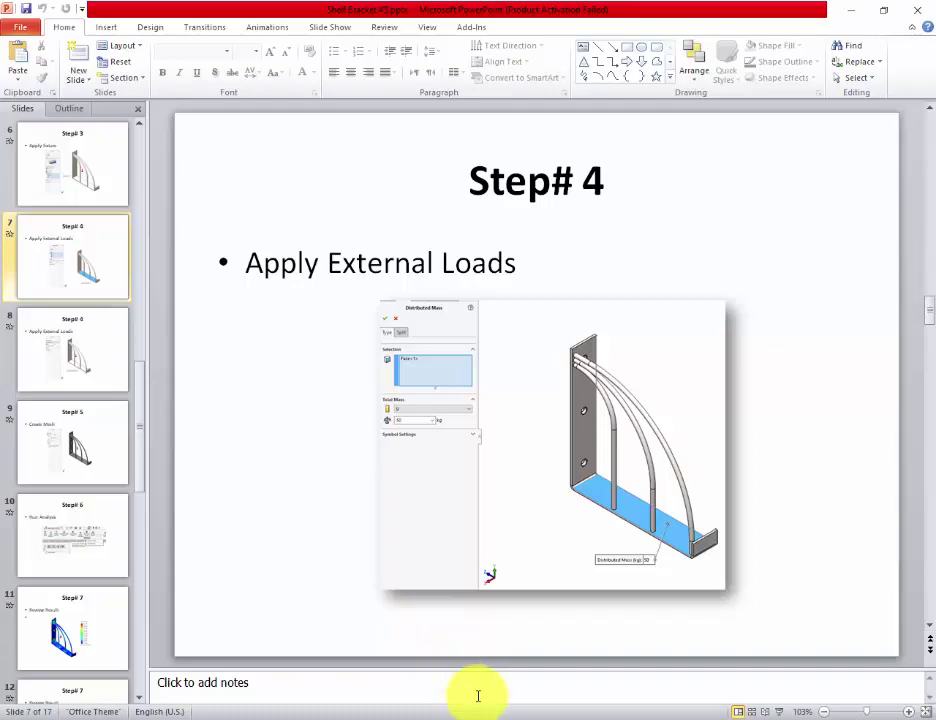
left_click(445, 716)
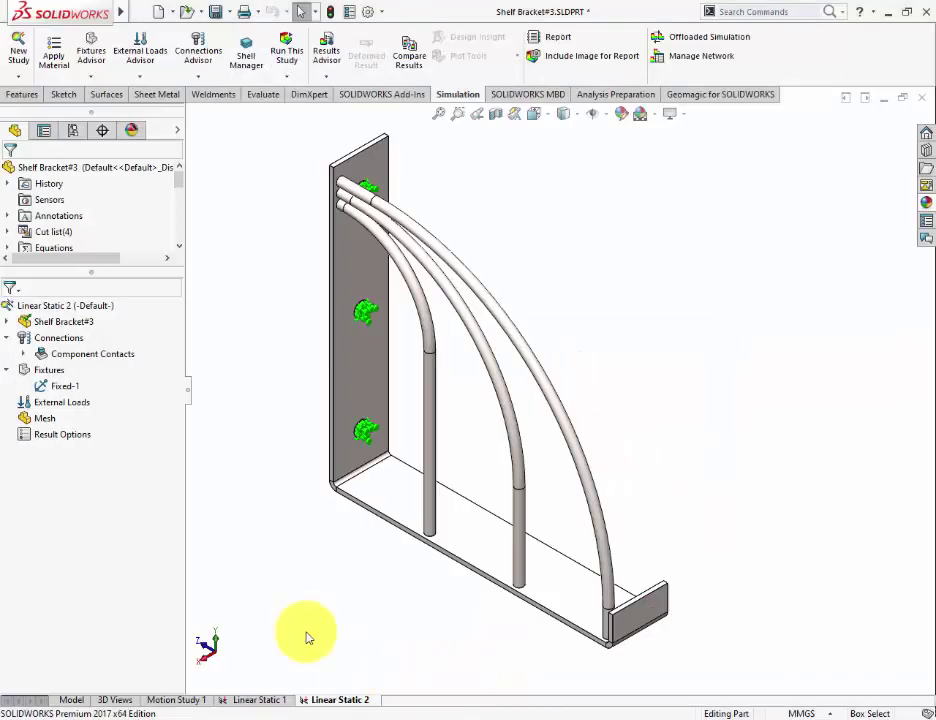
Step: Apply a 50 kg Distributed Mass-1 to the bracket's bottom shelf face, then view the Step# 4 slide
right_click(62, 407)
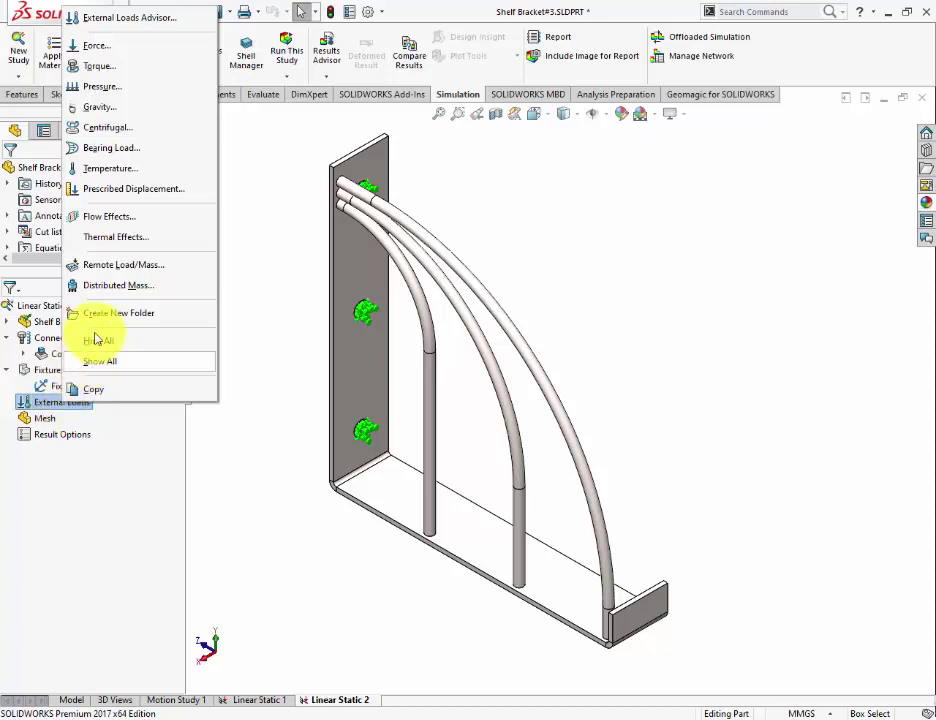
left_click(114, 285)
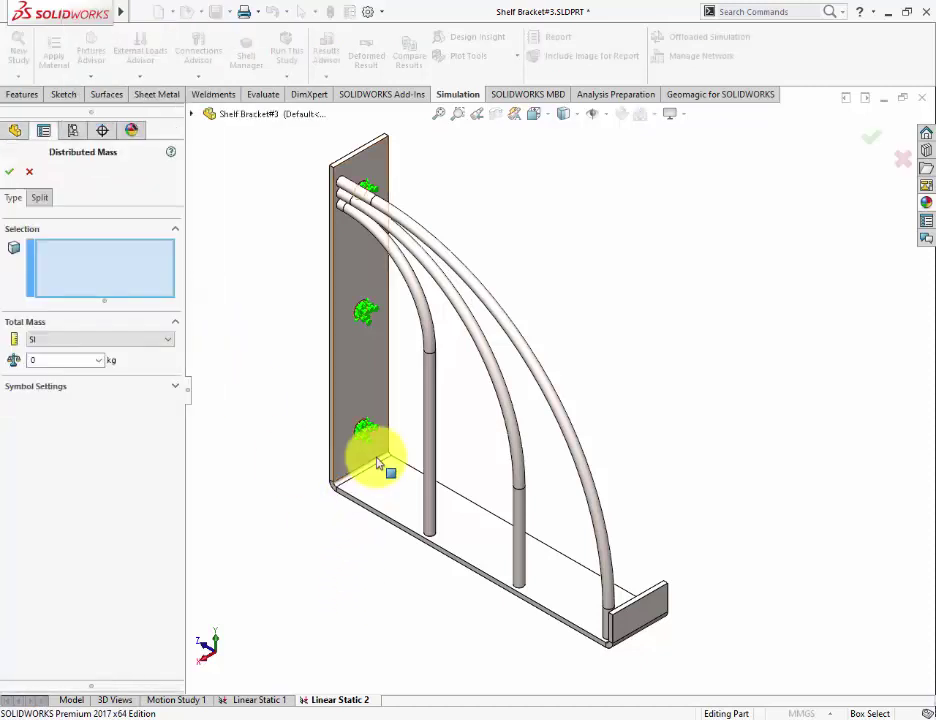
left_click(402, 487)
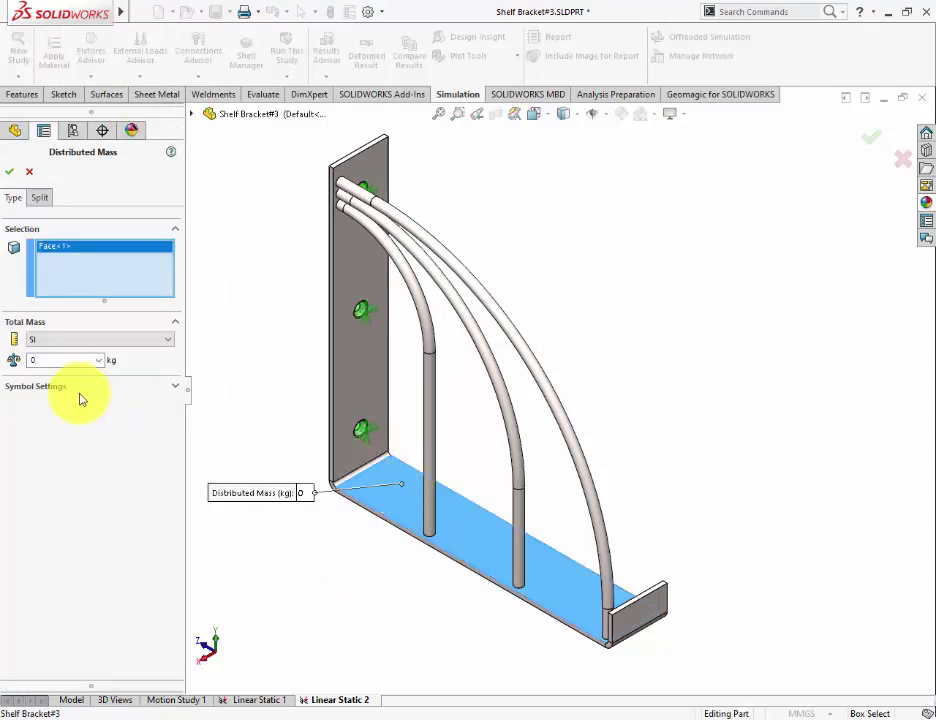
left_click(64, 361)
type("50")
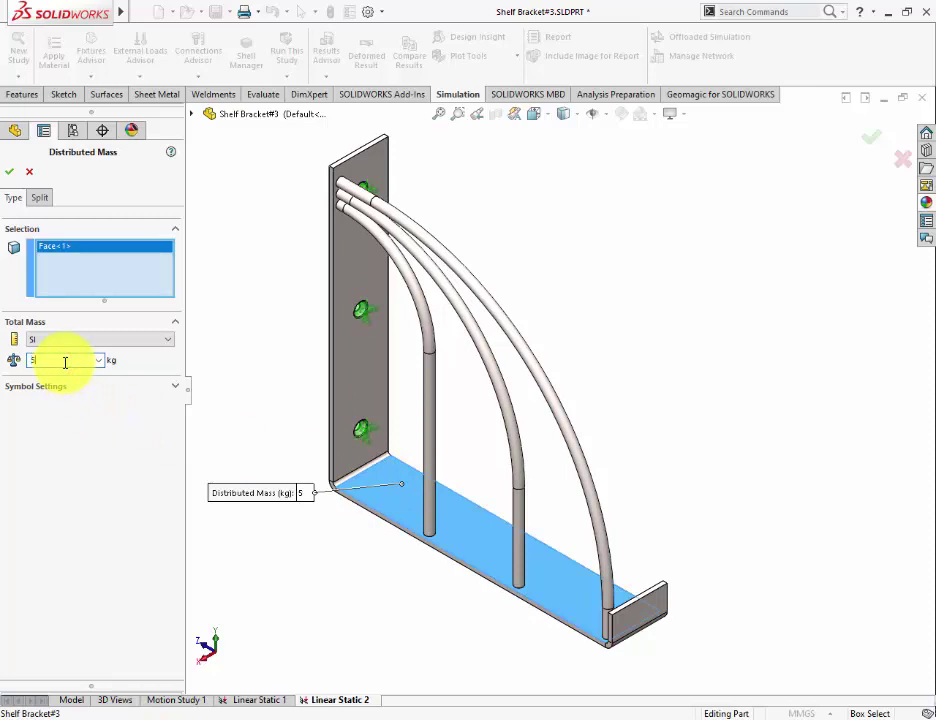
left_click(11, 175)
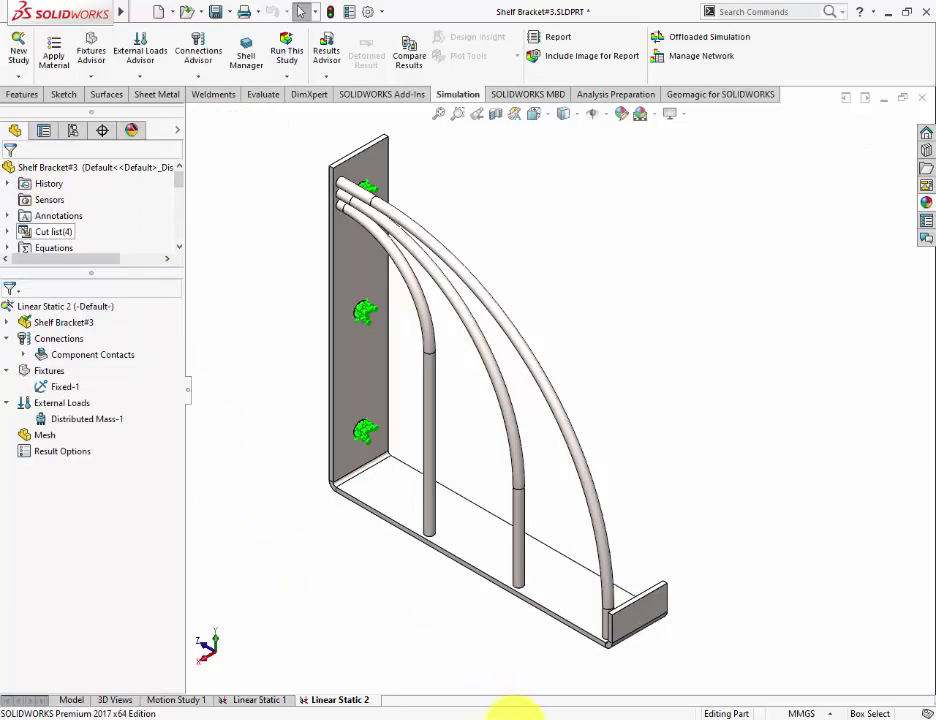
left_click(512, 712)
scroll(407, 637, "down", 1)
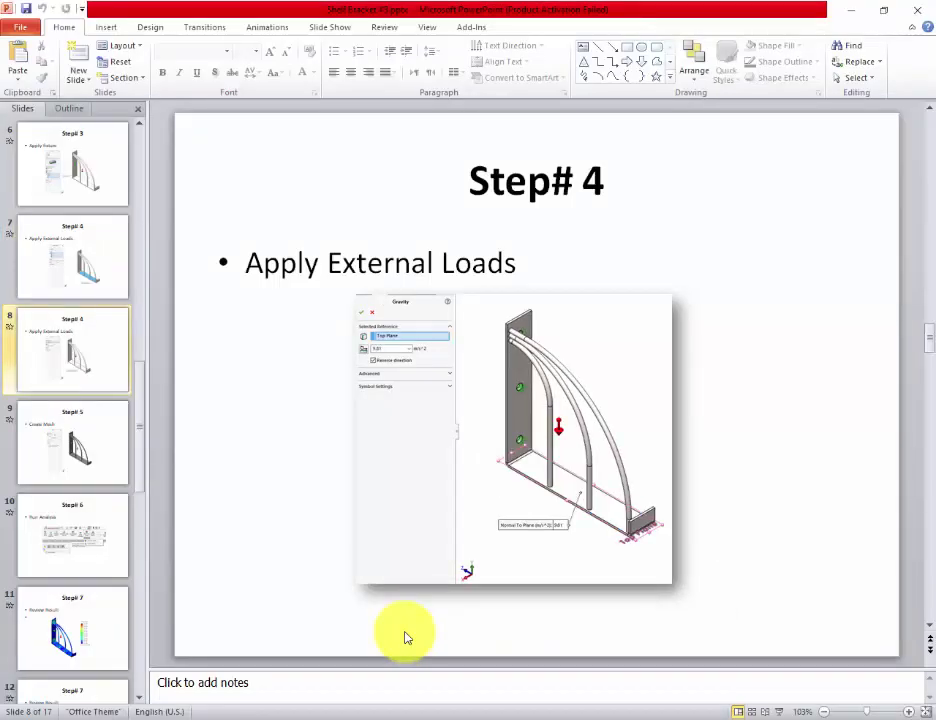
Step: Add a Gravity-1 load of 9.81 m/s² acting downward, normal to the Top Plane
left_click(443, 711)
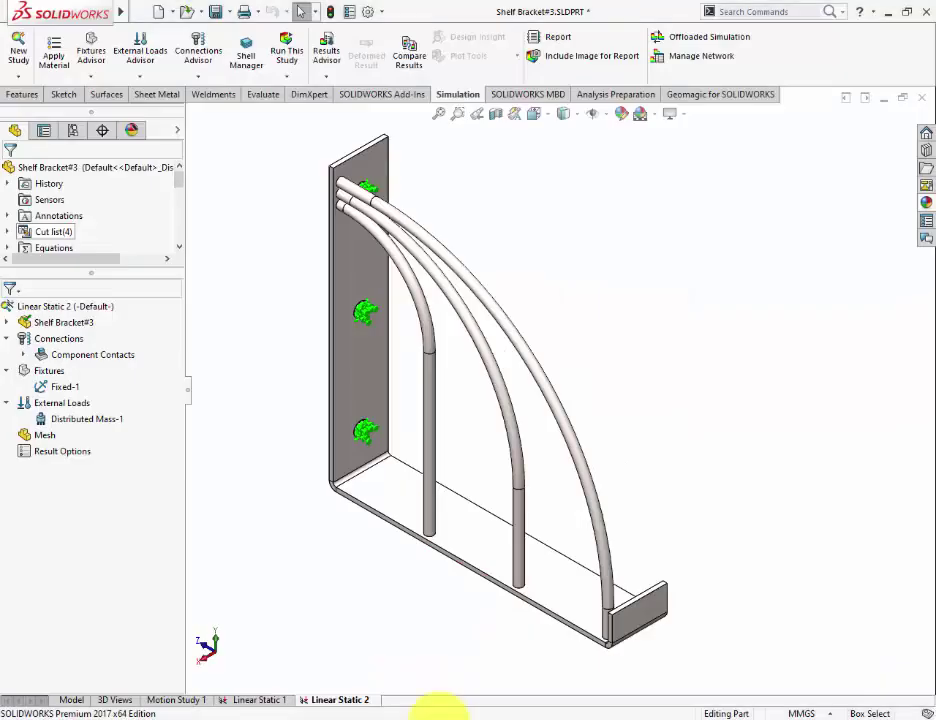
right_click(55, 404)
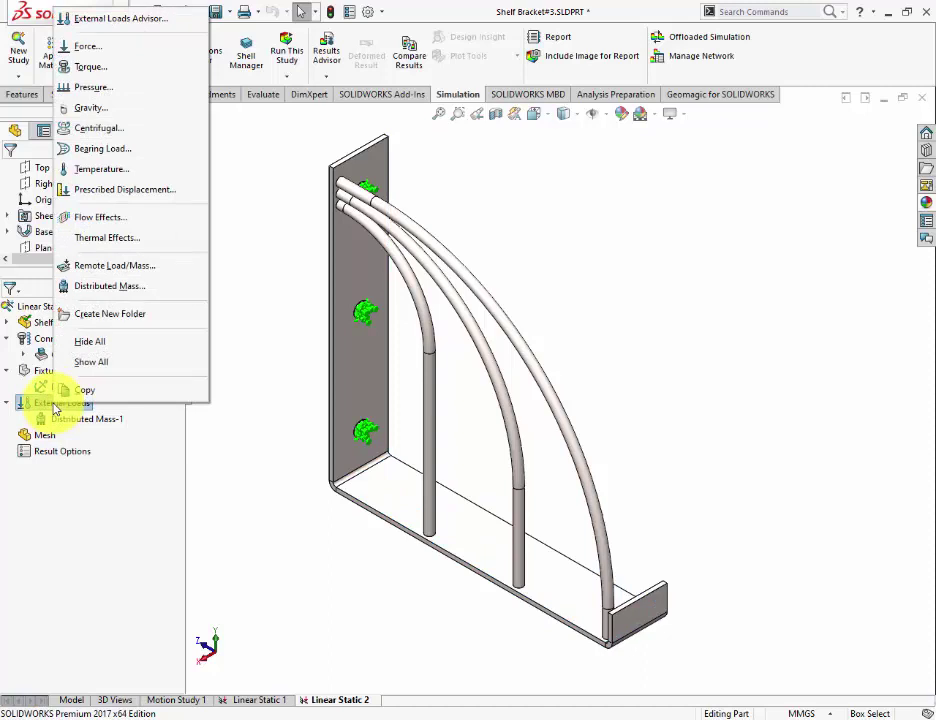
left_click(132, 110)
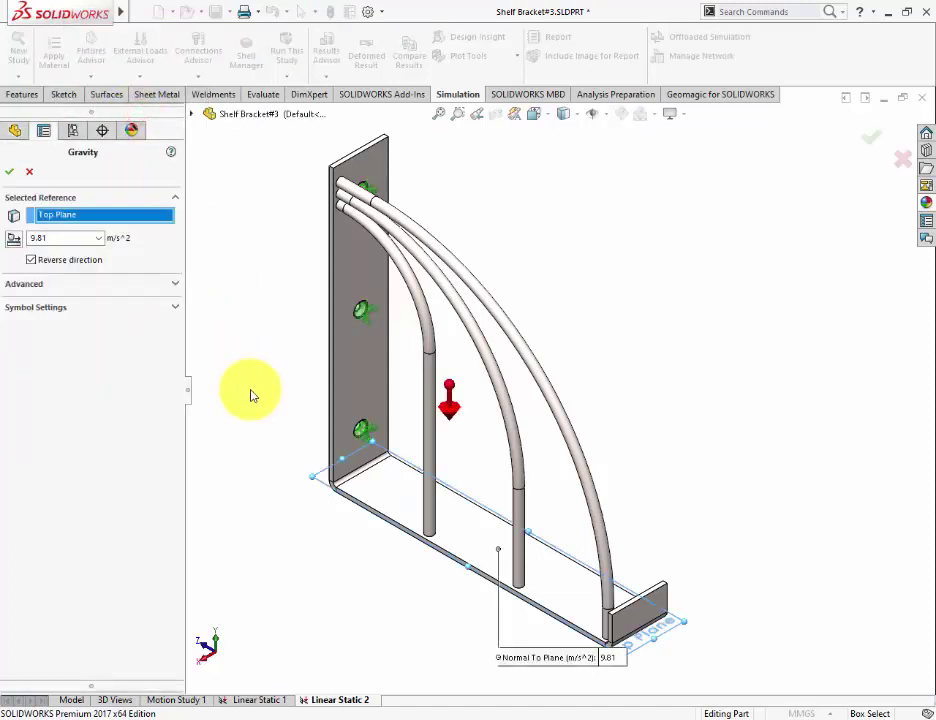
left_click(10, 172)
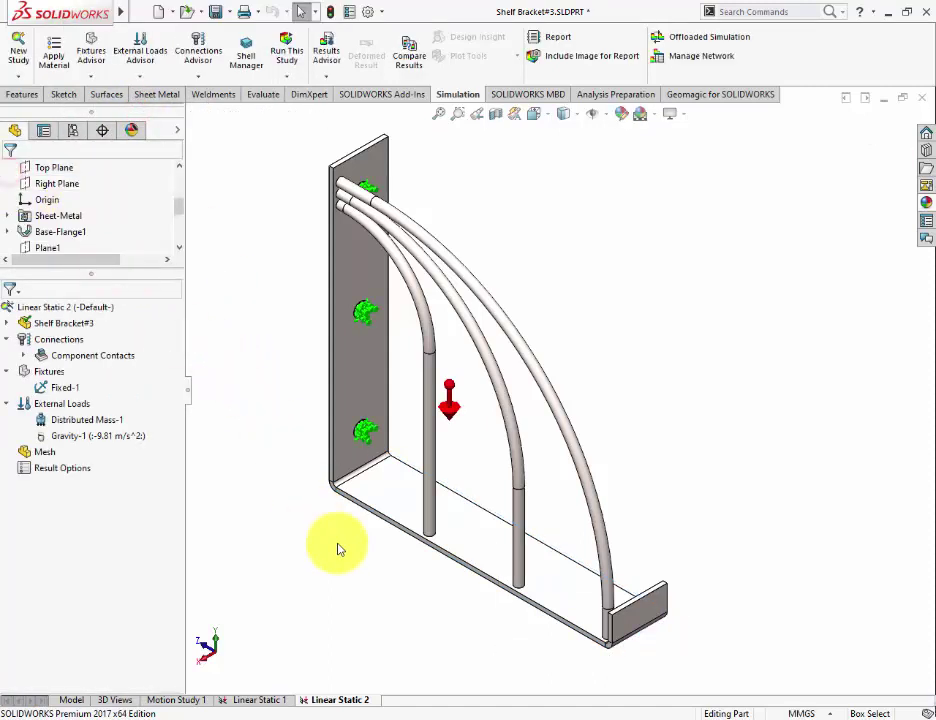
left_click(533, 714)
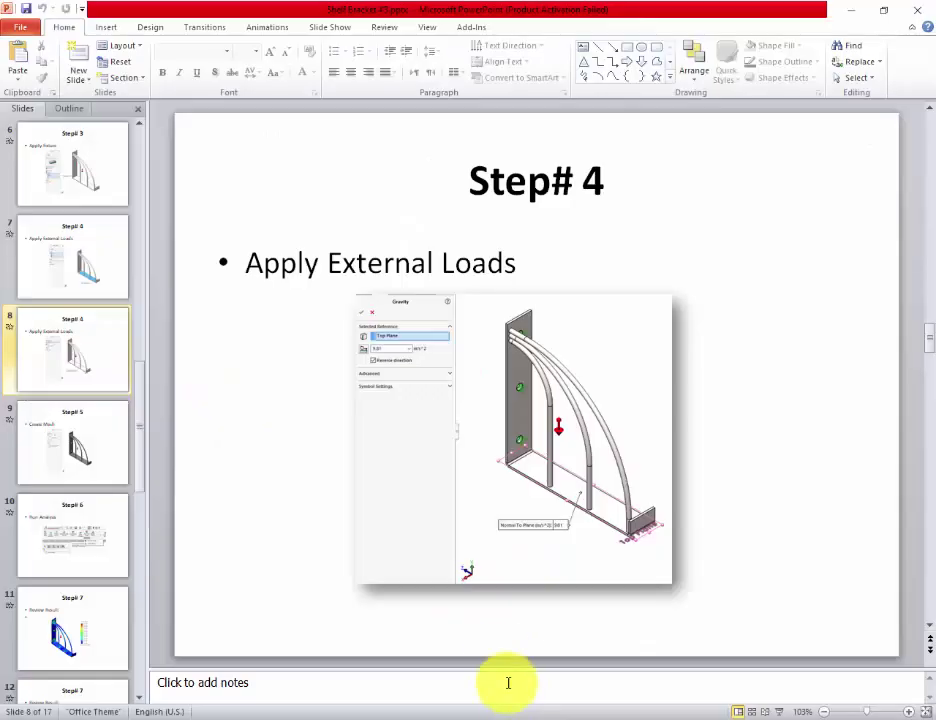
Step: Scroll to the Step# 5 'Create Mesh' slide and return to the Linear Static 2 study
scroll(501, 661, "down", 1)
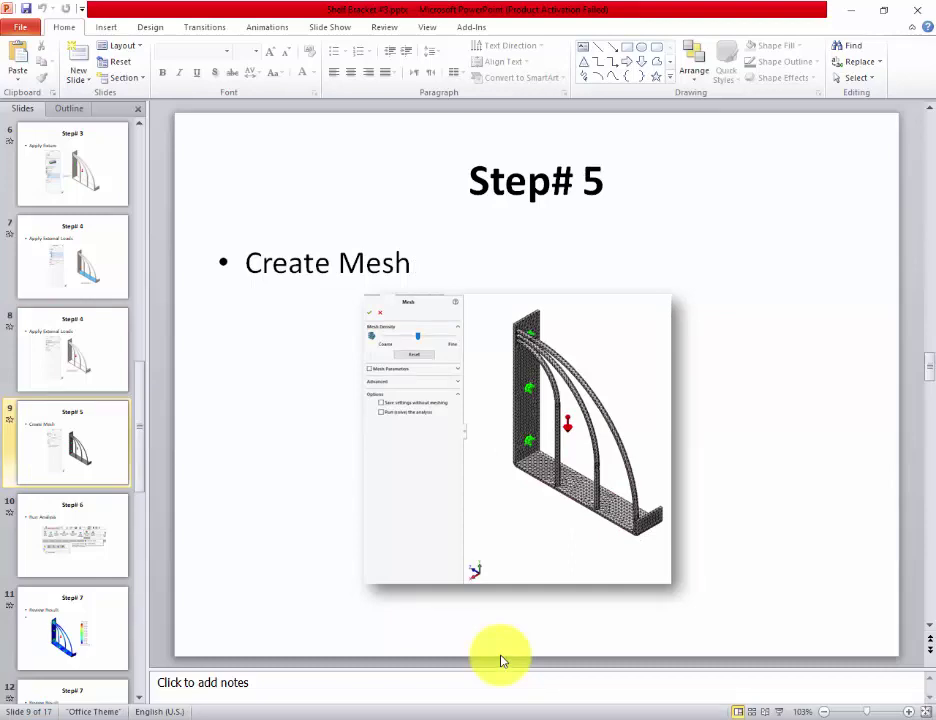
left_click(439, 714)
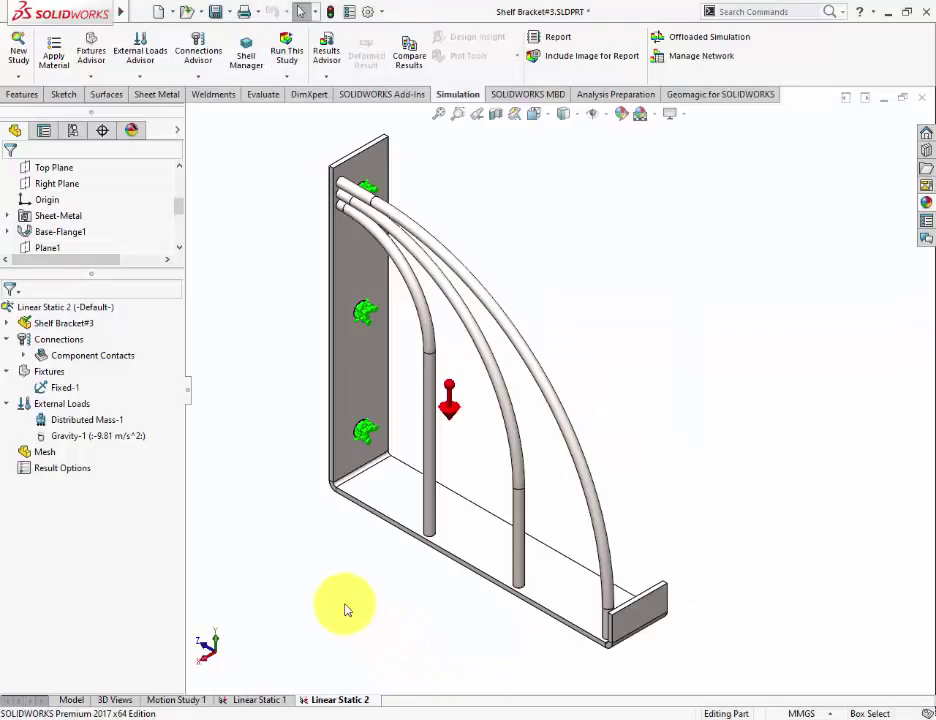
Step: Generate the default mesh on the shelf bracket and rotate it toward a front view
right_click(42, 452)
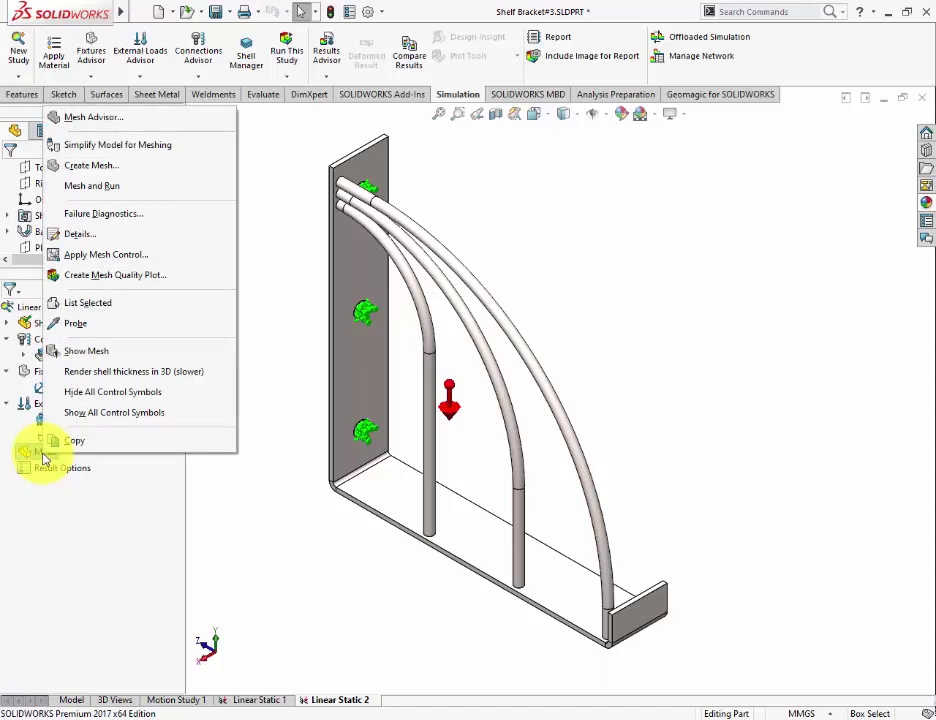
left_click(88, 168)
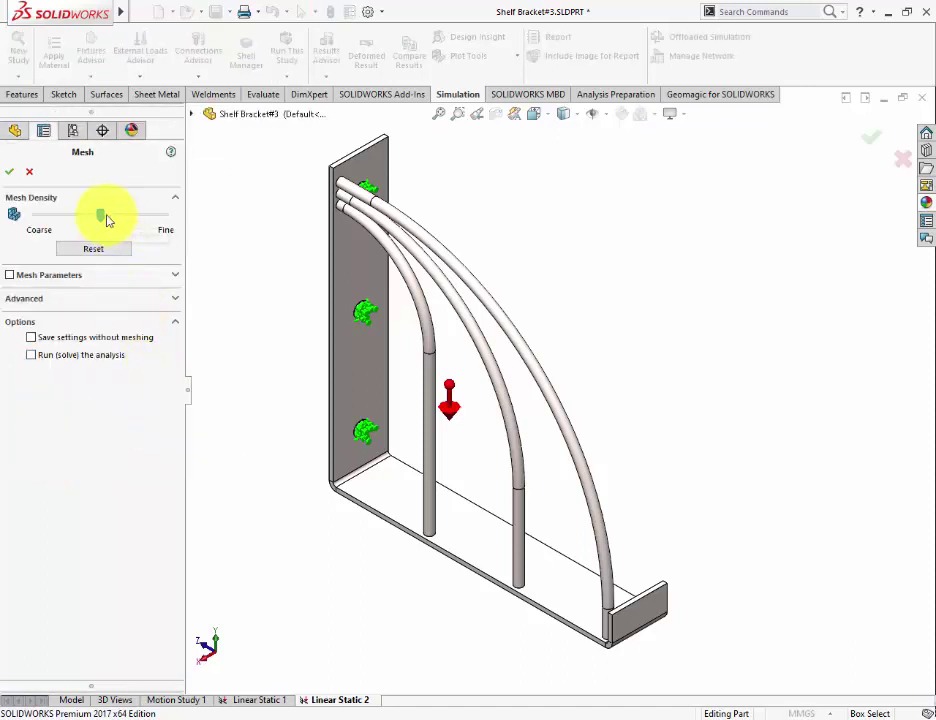
left_click(7, 172)
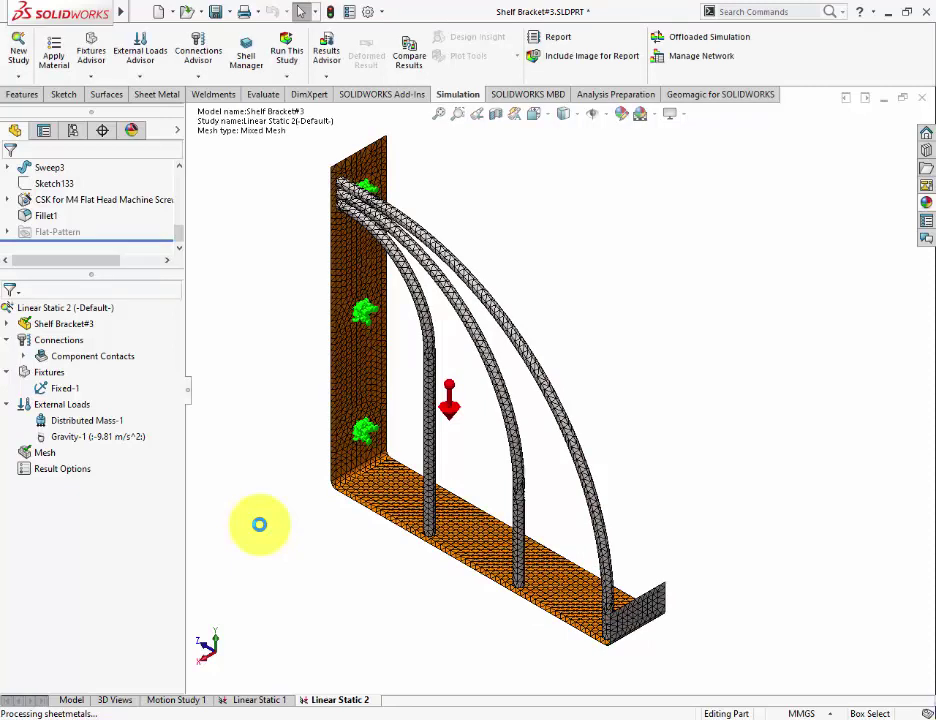
mouse_move(459, 470)
middle_mouse_down()
mouse_move(483, 408)
mouse_move(451, 506)
mouse_move(359, 508)
middle_mouse_up()
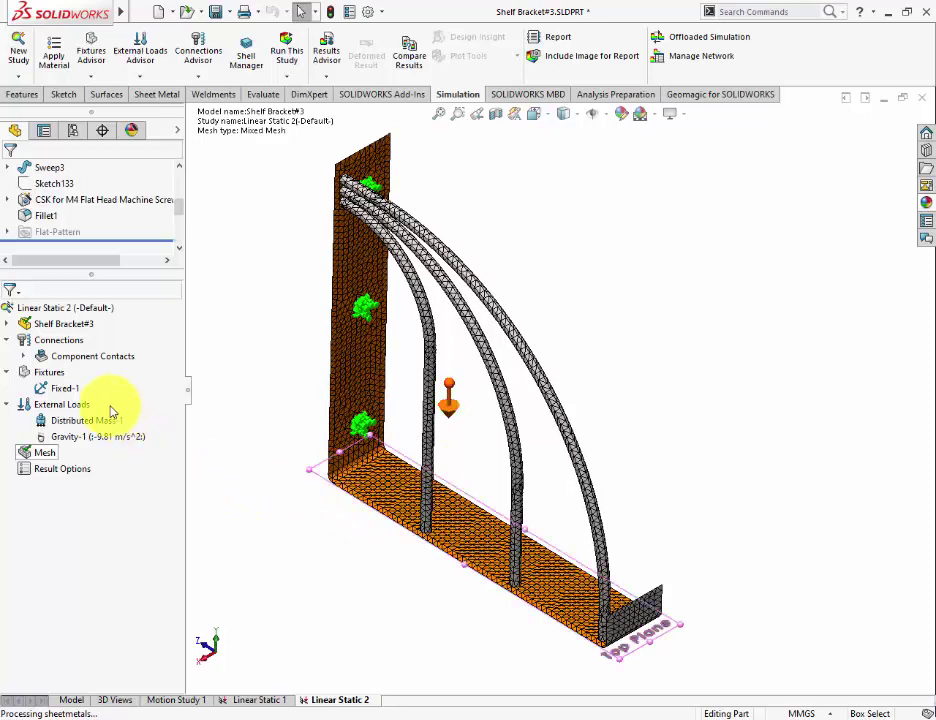
Step: Set Linear Static 2's results folder to Desktop\SW Sim Results\3, copying existing result files
right_click(93, 313)
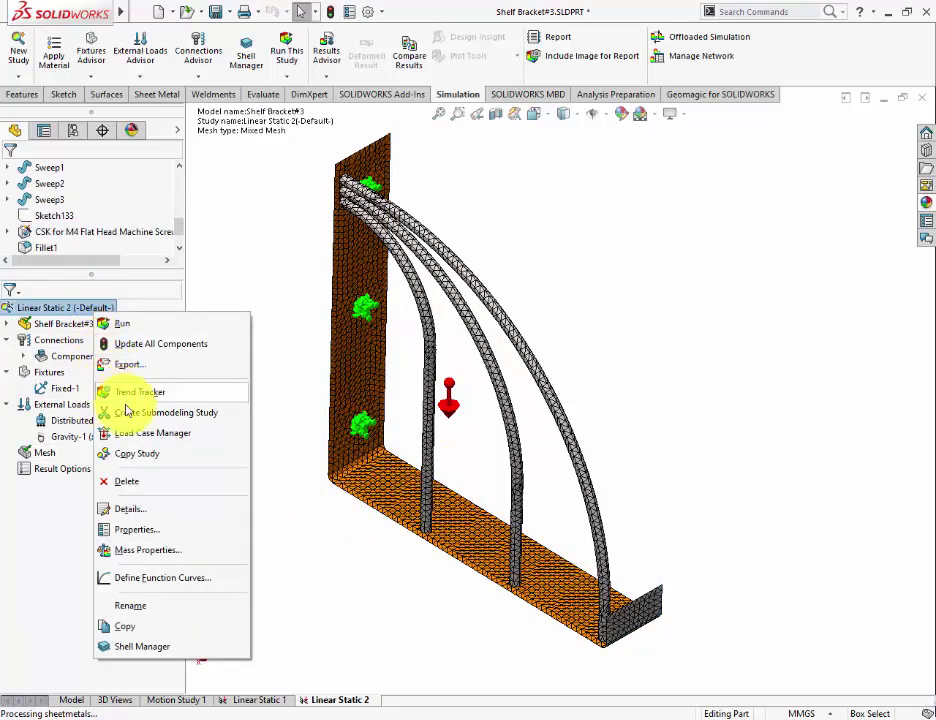
left_click(150, 529)
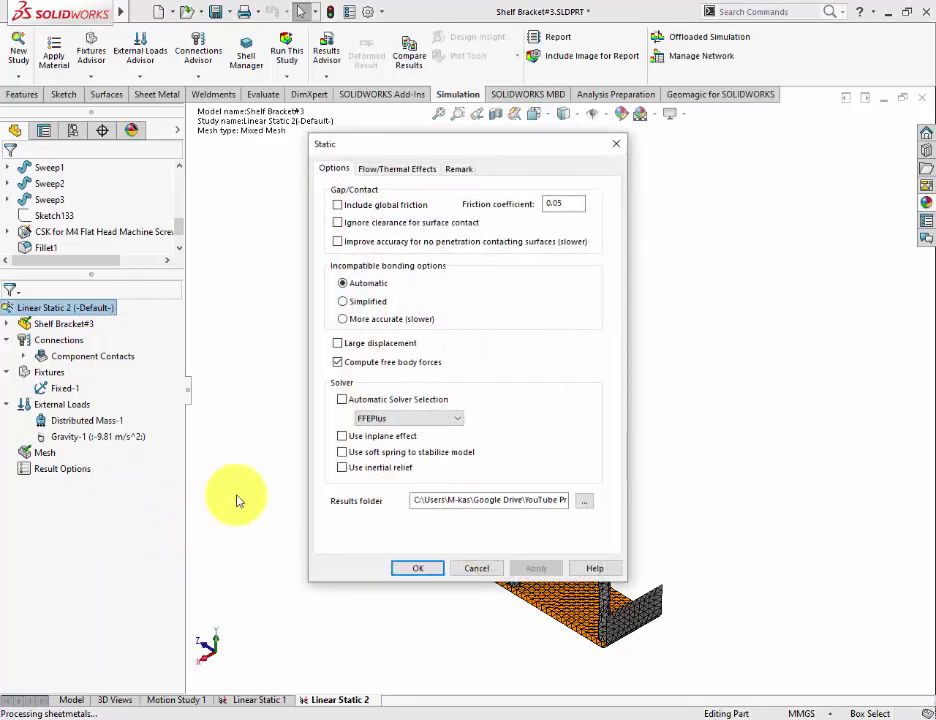
left_click(583, 502)
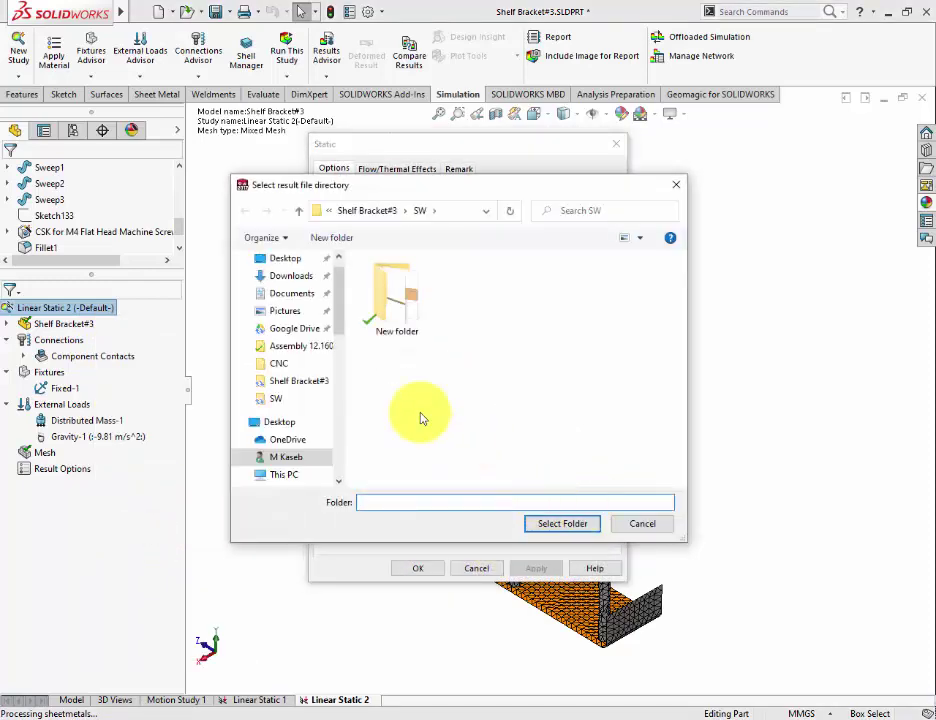
left_click(285, 260)
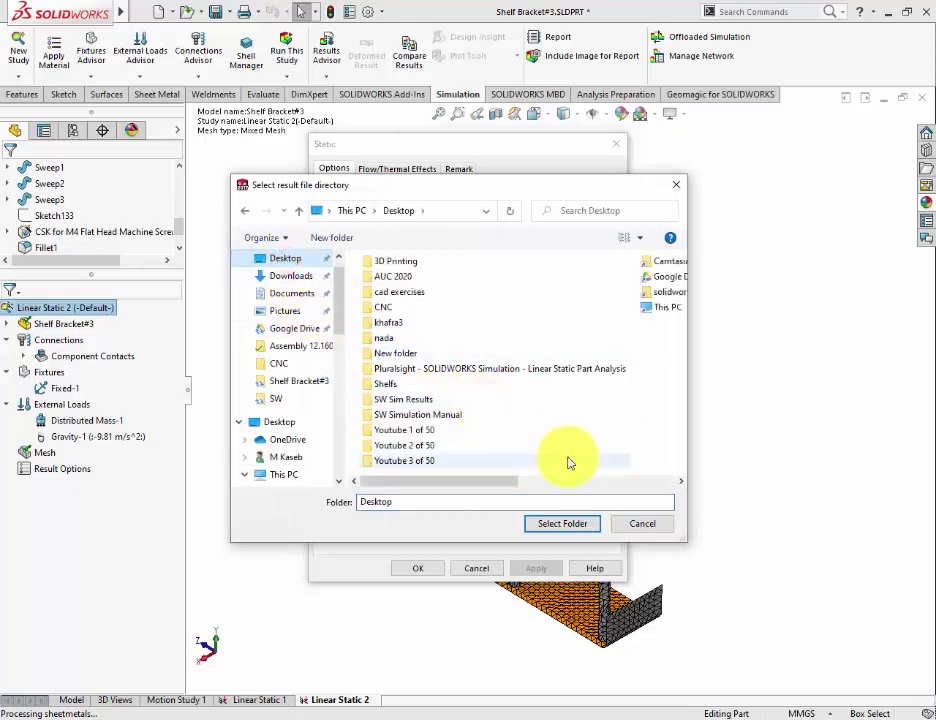
left_click(415, 399)
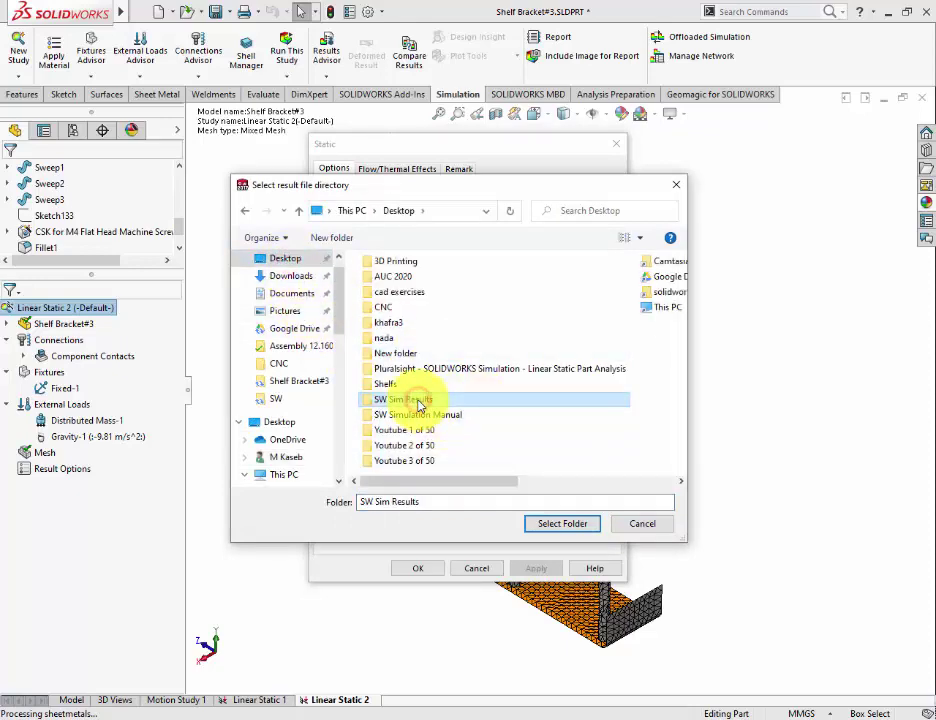
left_click(545, 523)
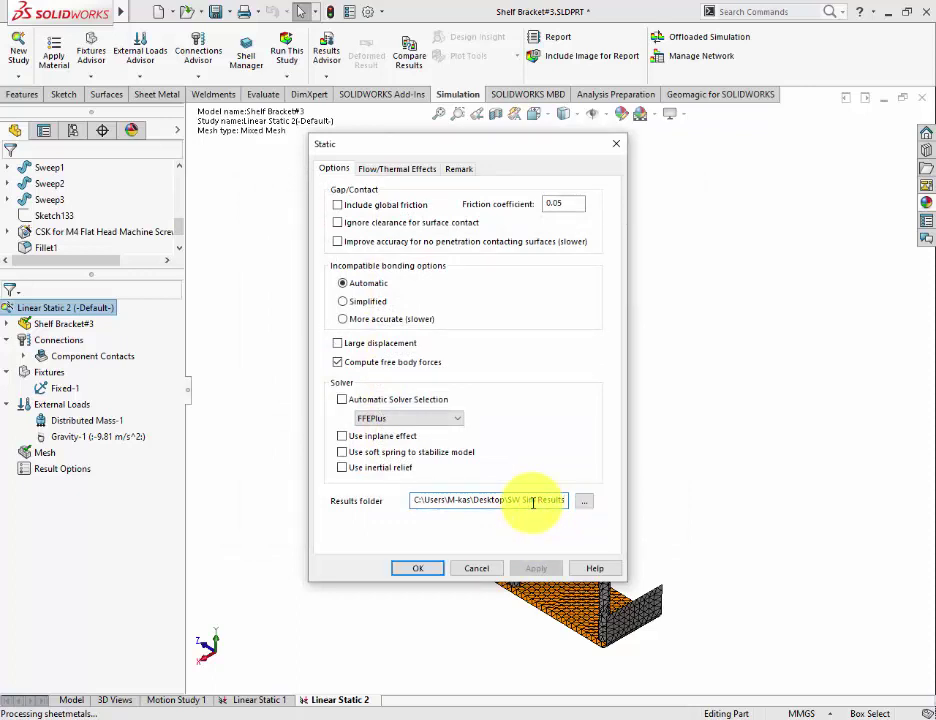
key("End")
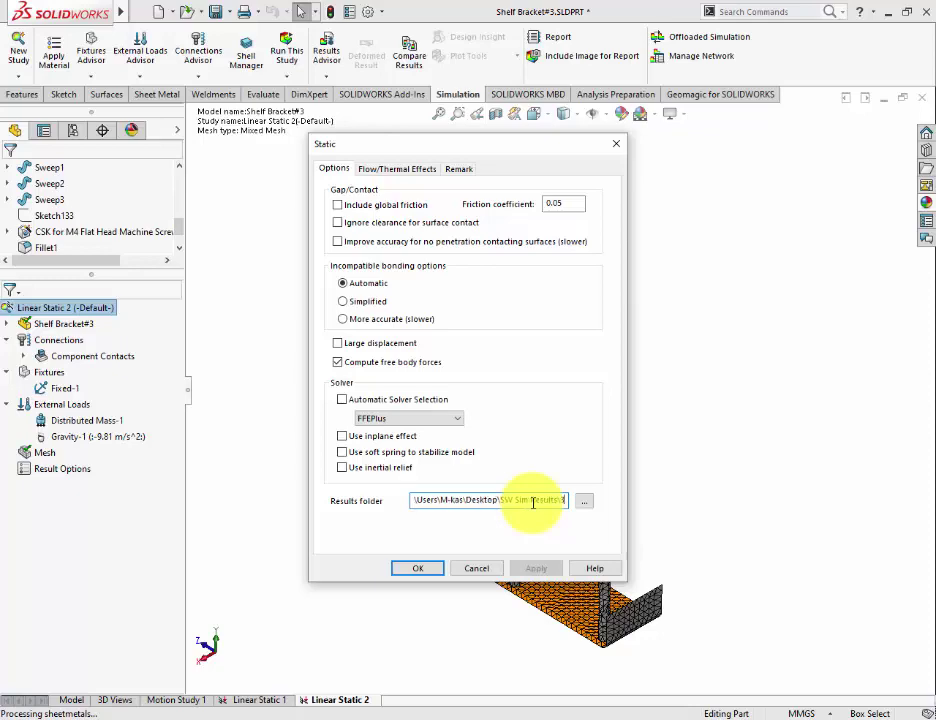
type("3")
left_click(420, 568)
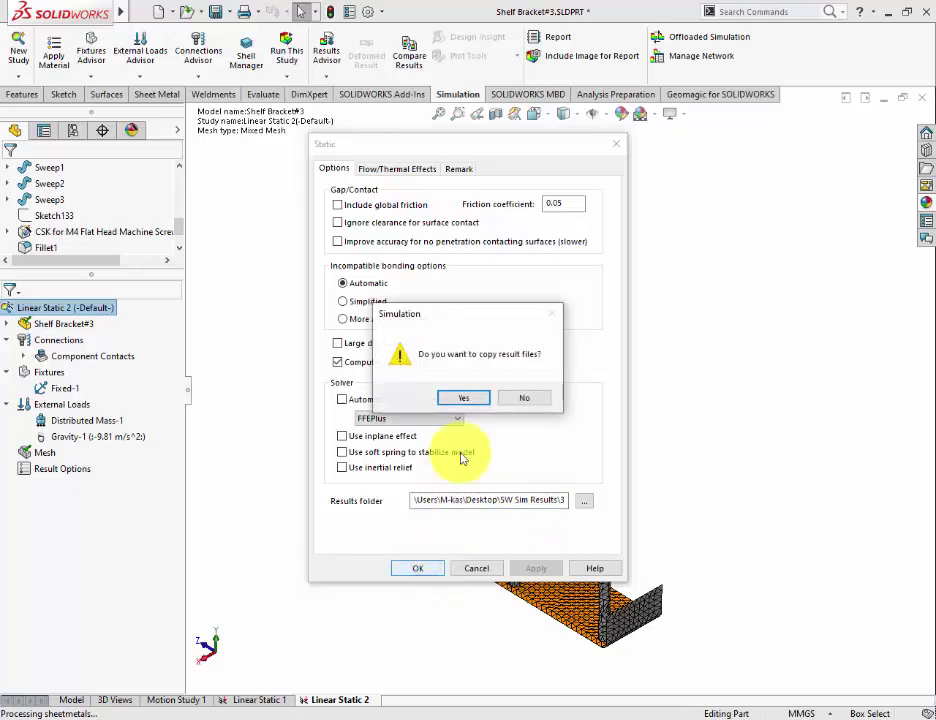
left_click(463, 396)
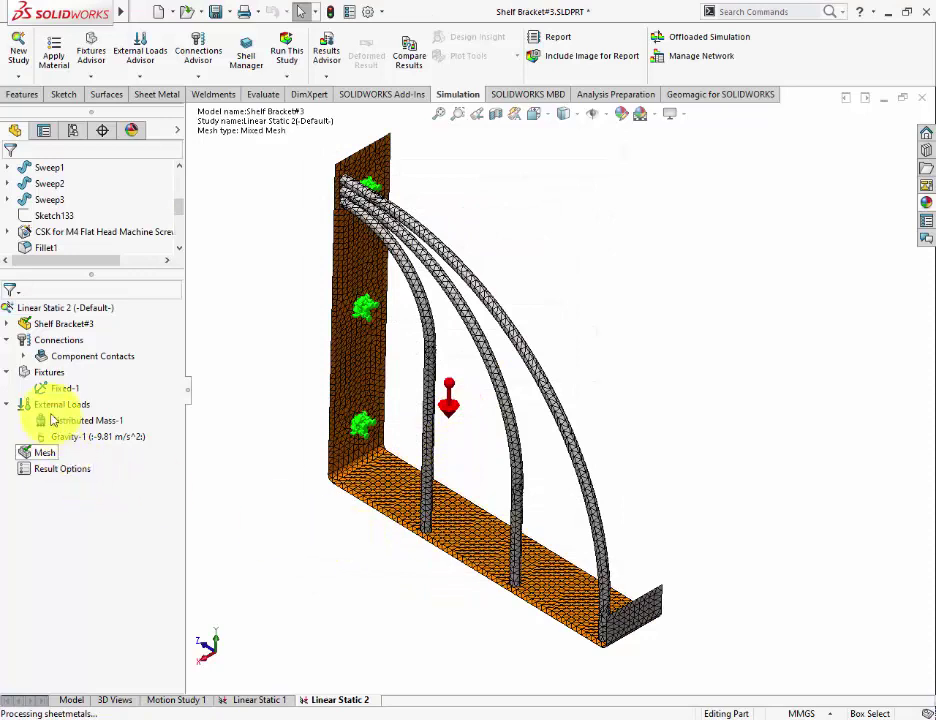
Step: Set the Shelf Bracket#3 cut-list solid body to be treated as a solid
left_click(9, 324)
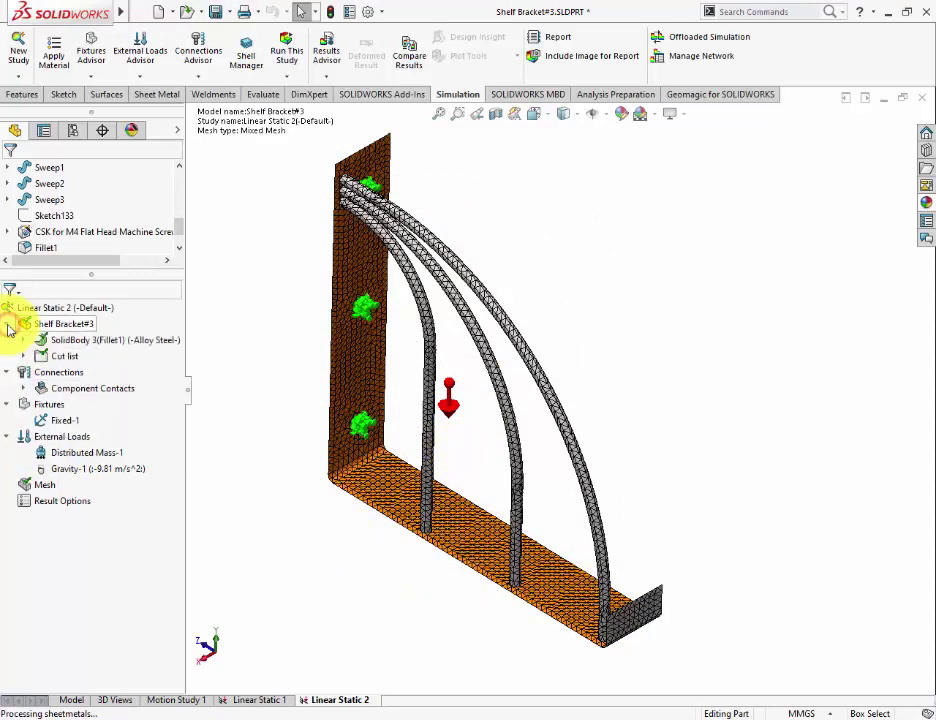
left_click(24, 357)
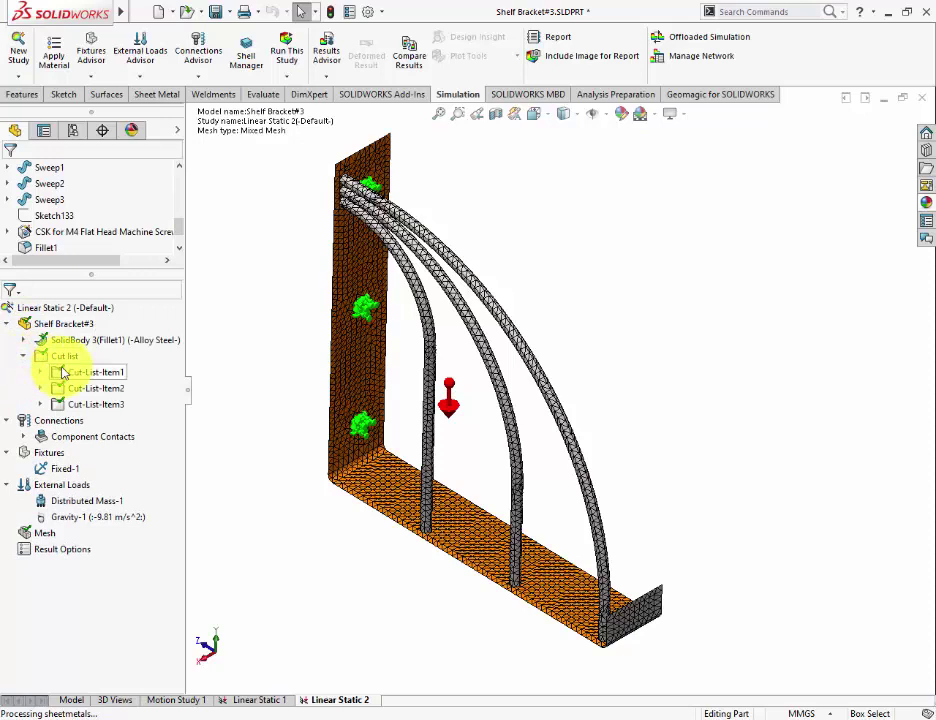
right_click(85, 345)
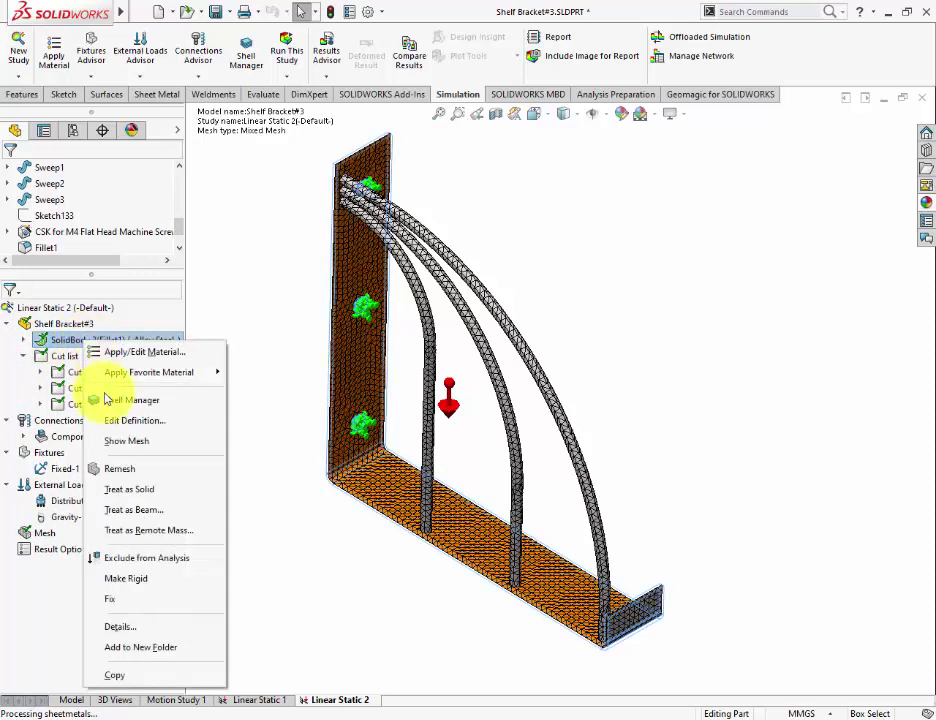
left_click(132, 485)
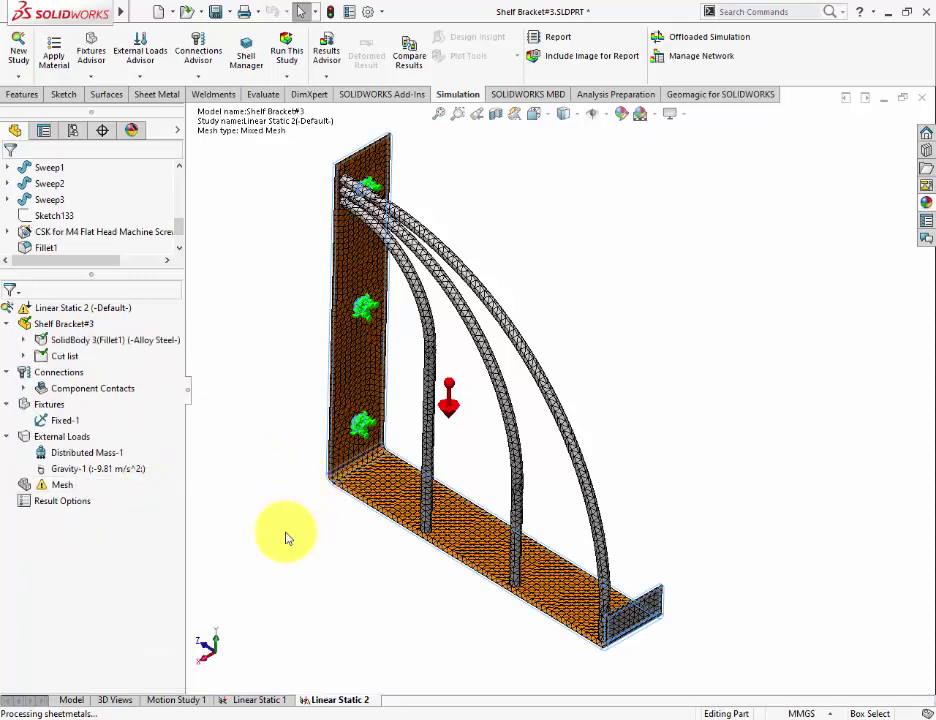
Step: Reopen the Create Mesh settings for the Linear Static 2 study
left_click(66, 469)
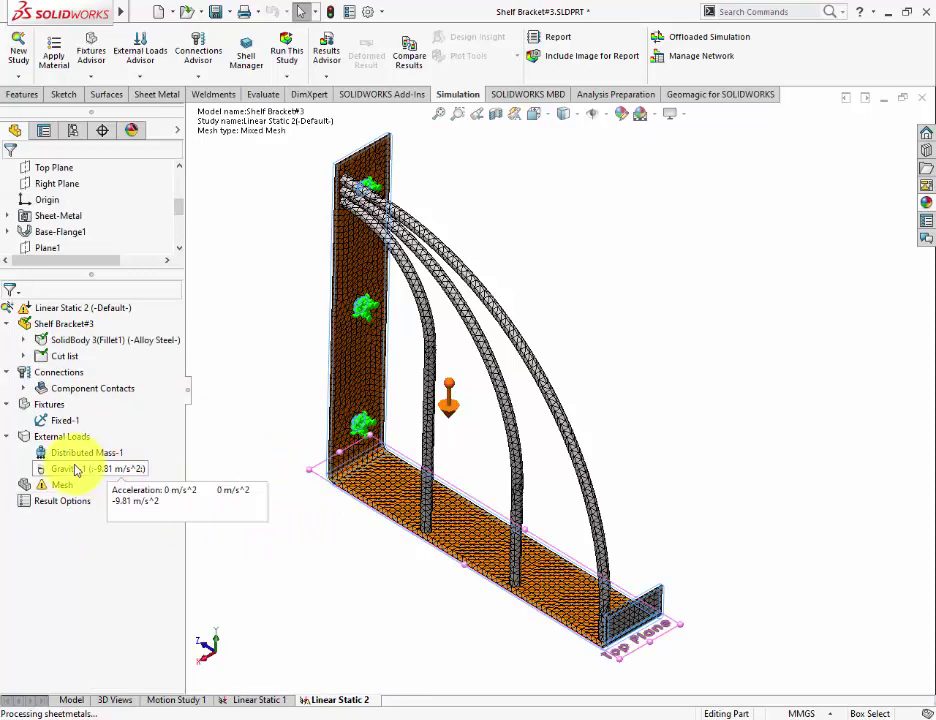
right_click(64, 488)
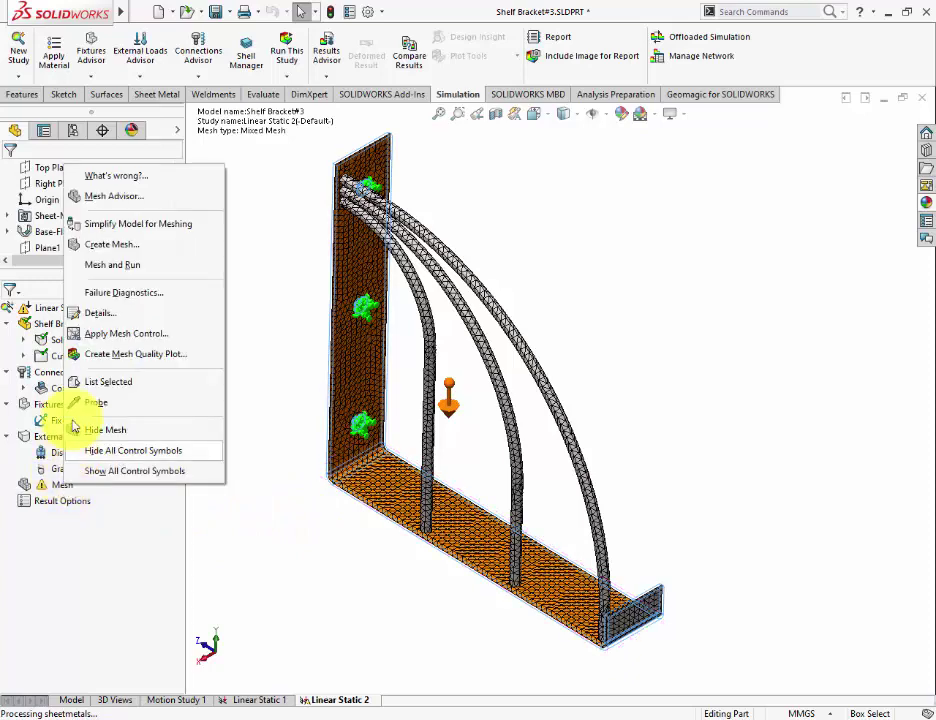
left_click(110, 245)
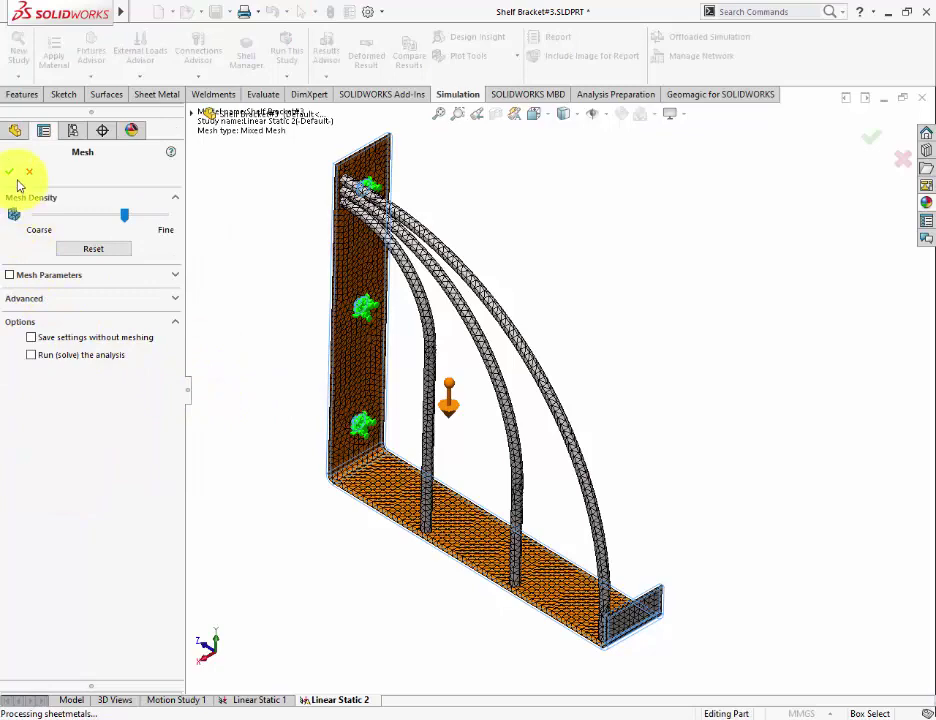
Step: Remesh the bracket as a solid mesh, glance at the Step# 6 Run Analysis slide, and return
left_click(9, 171)
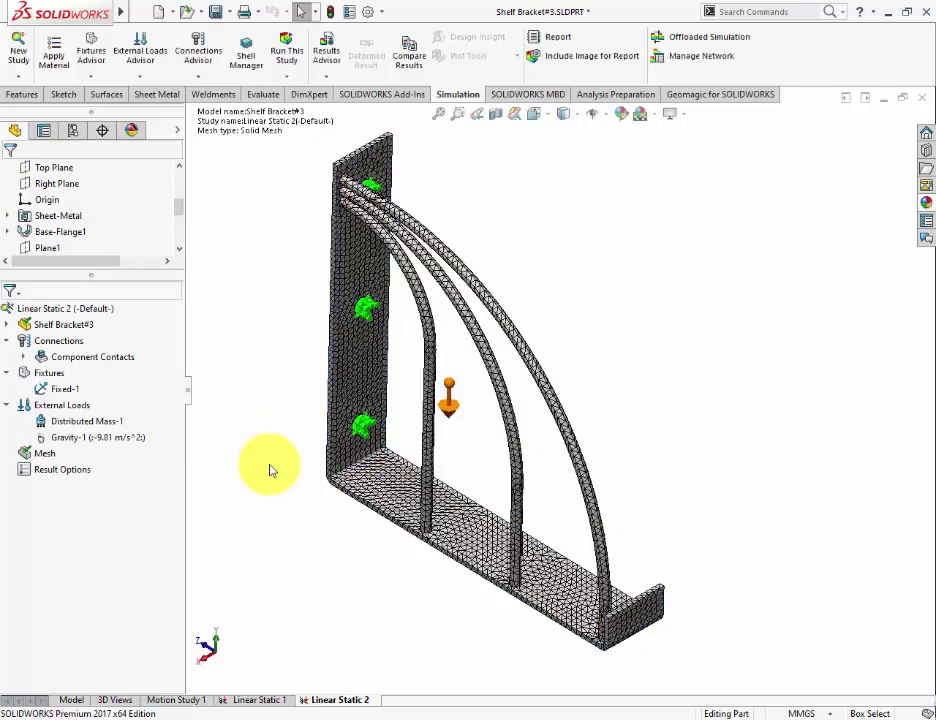
left_click(269, 467)
left_click(532, 711)
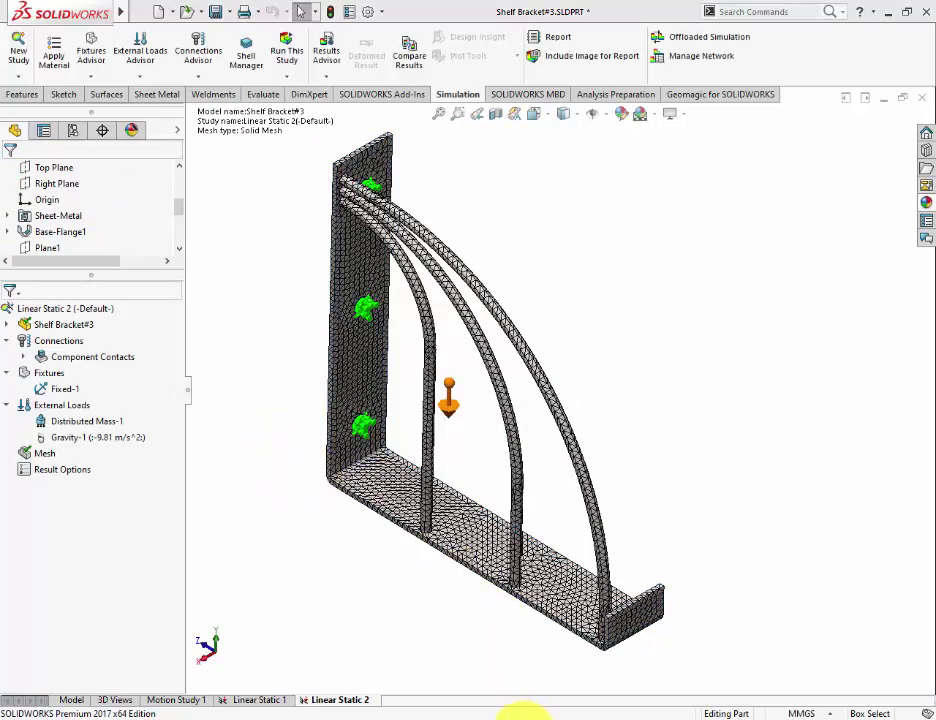
scroll(476, 637, "down", 1)
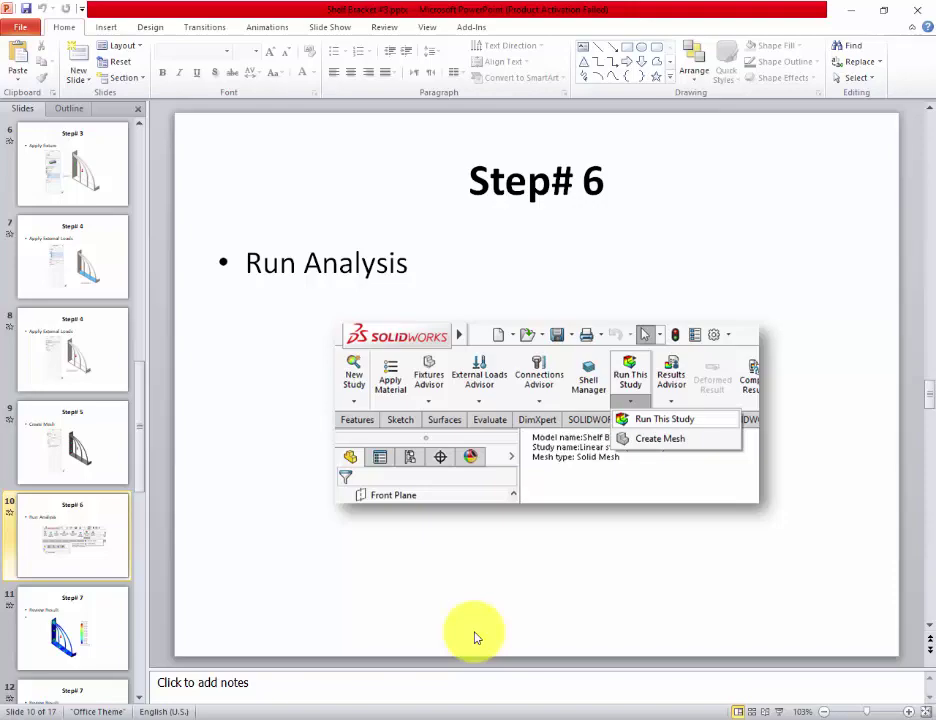
left_click(445, 713)
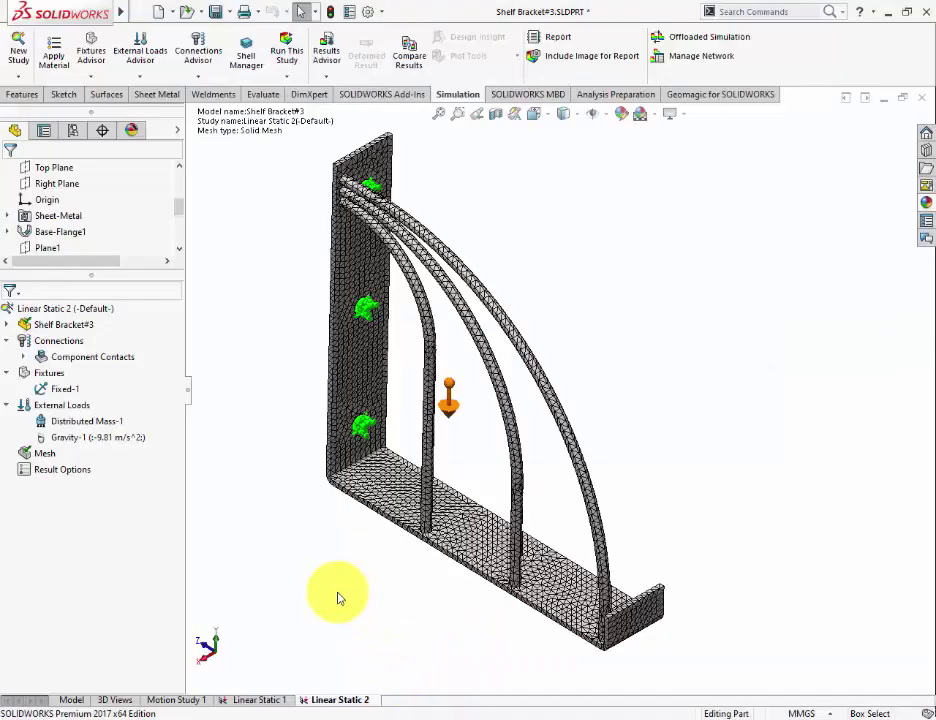
Step: Run Linear Static 2, then view the Displacement1 and Strain1 plots (peak strain 1.230e-003)
left_click(285, 62)
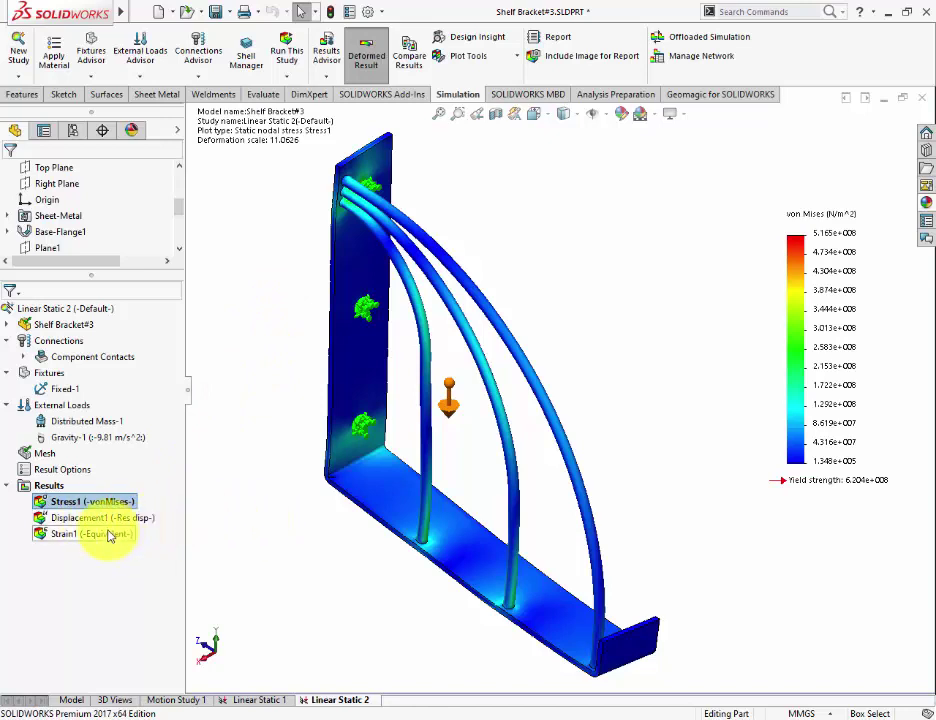
left_click(104, 519)
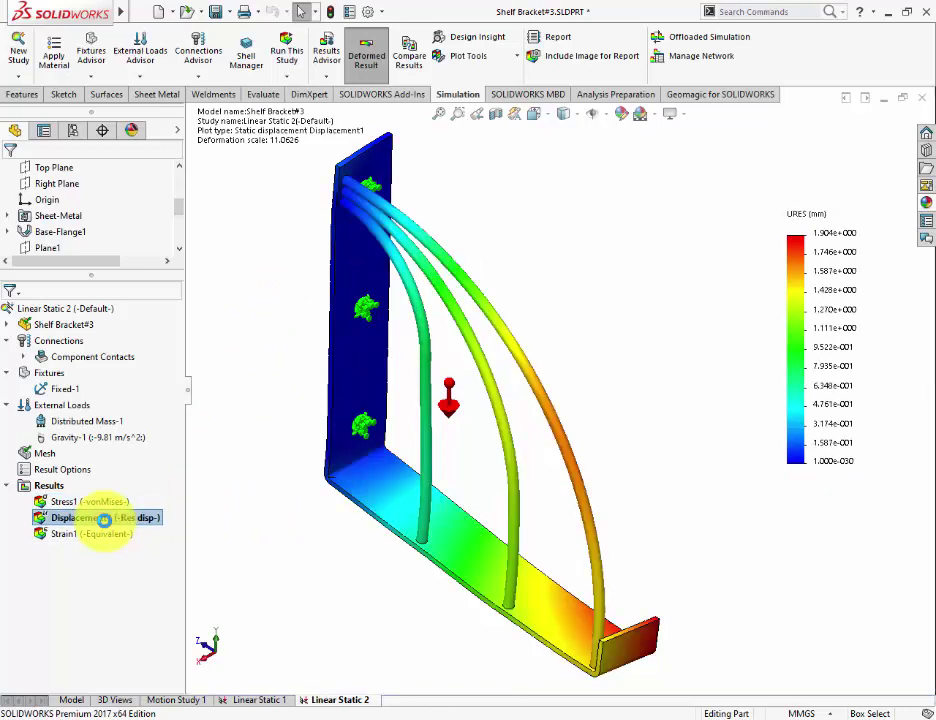
left_click(105, 535)
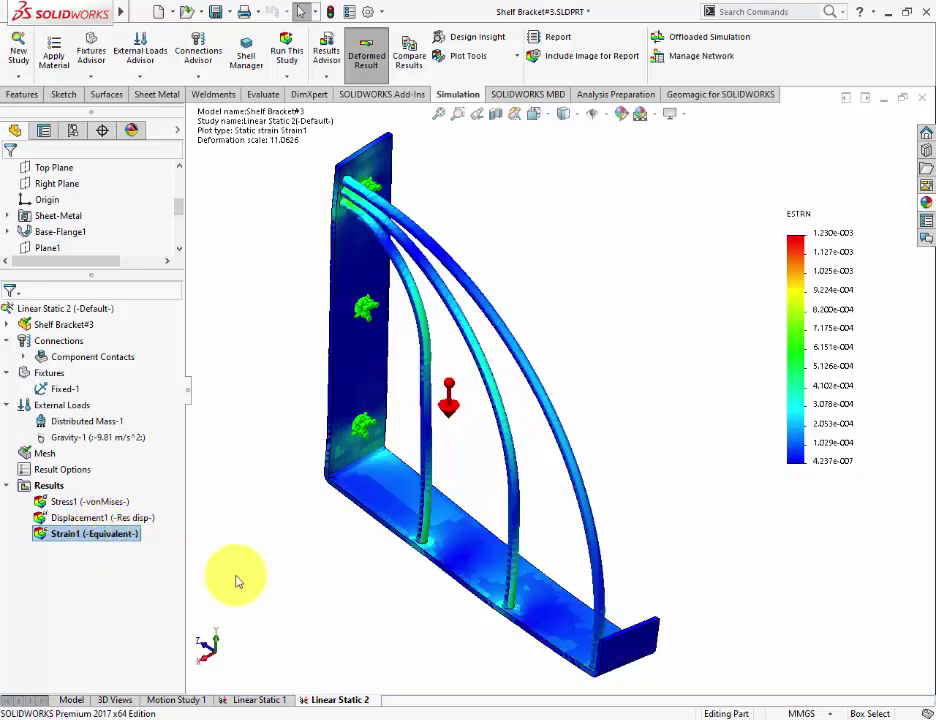
Step: Page the deck to the Step# 8 'Check Minimum F.O.S' slide, then return to SOLIDWORKS
key("alt+Tab")
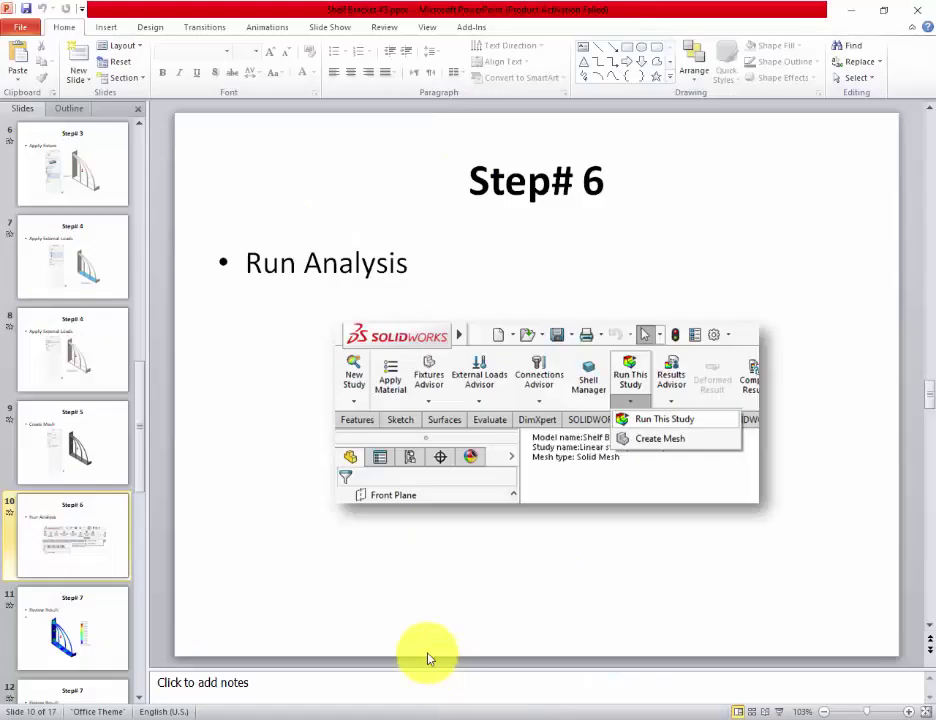
scroll(406, 628, "down", 1)
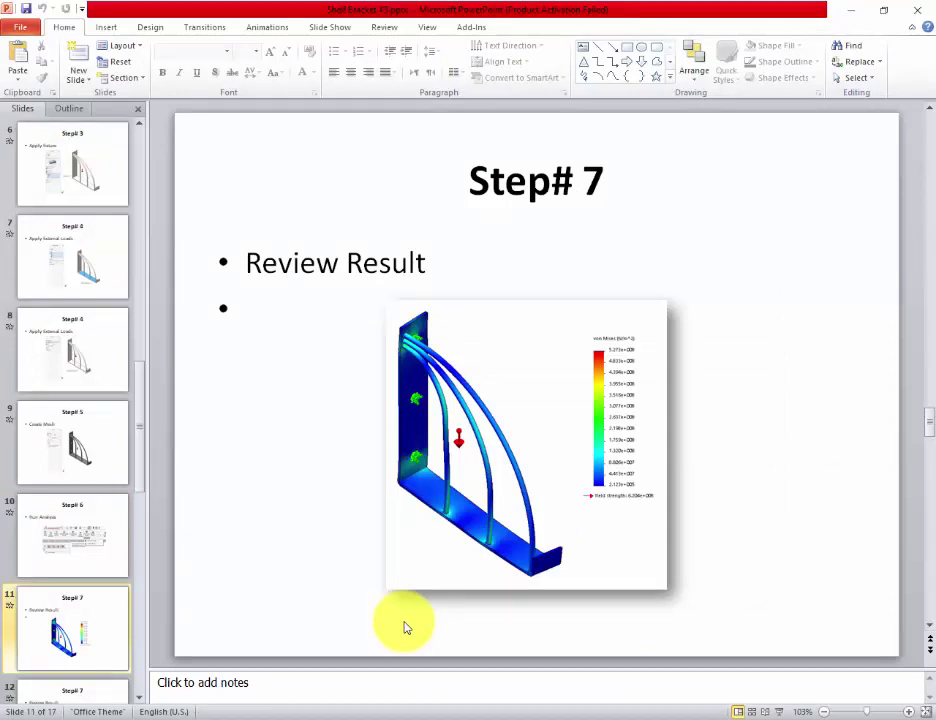
scroll(406, 628, "down", 1)
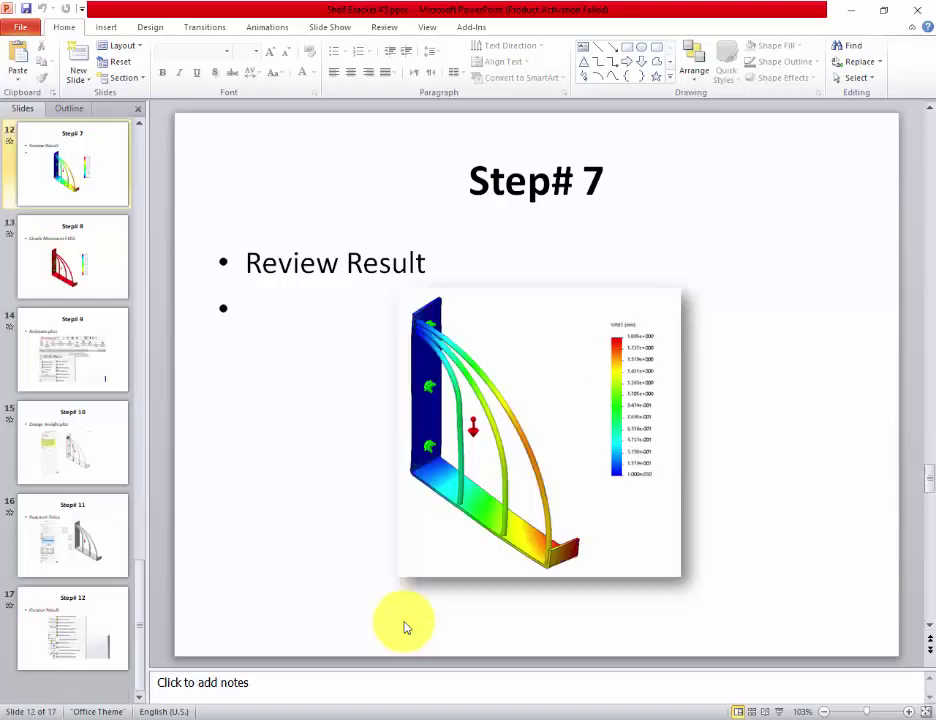
scroll(406, 628, "down", 1)
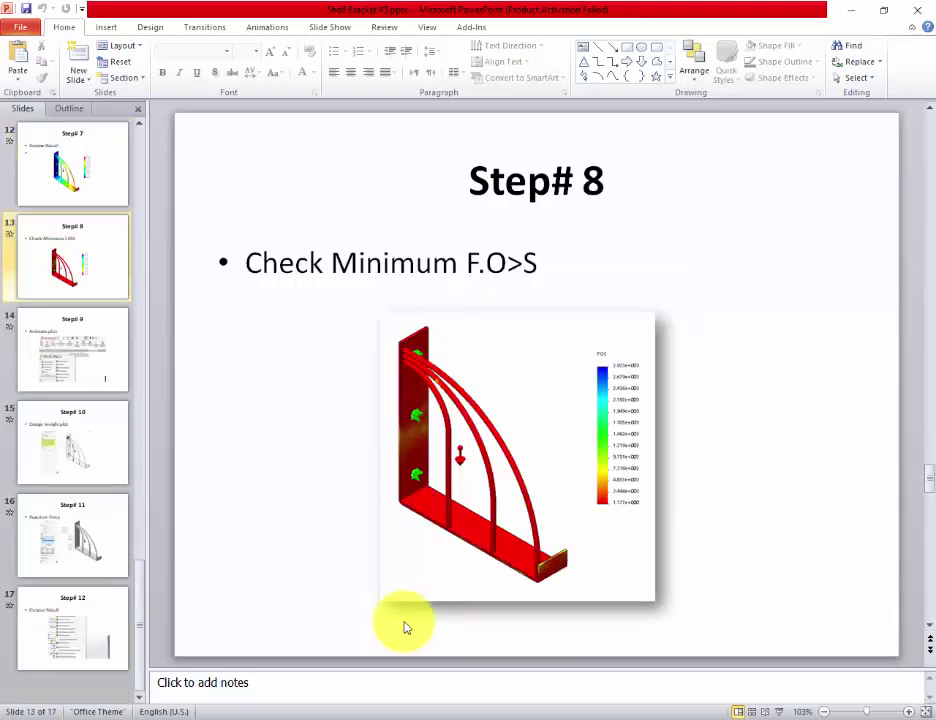
left_click(450, 717)
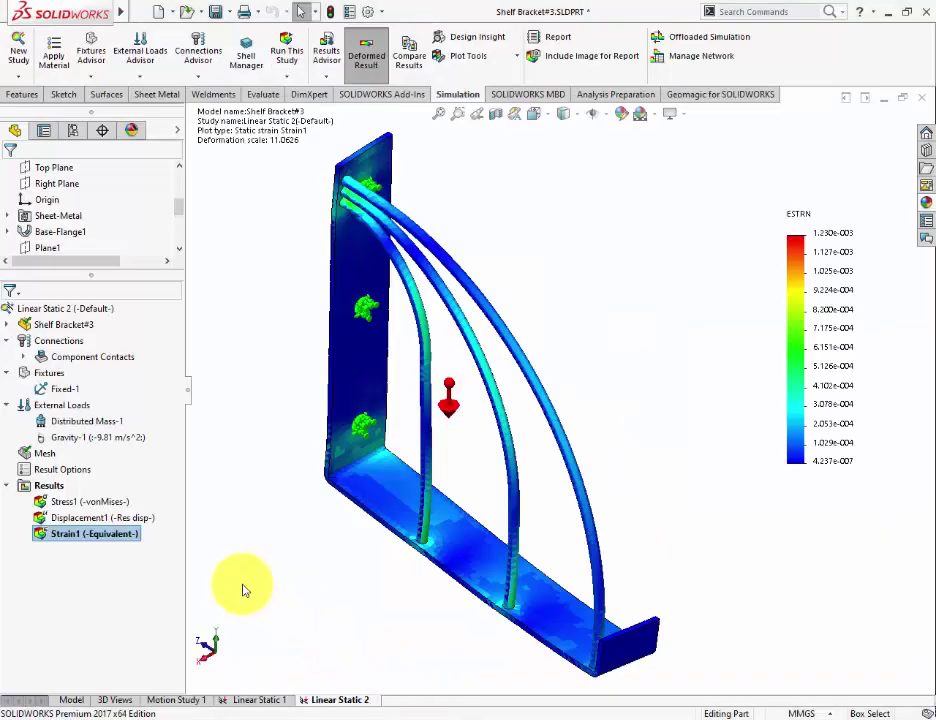
Step: Add a Factor of Safety1 plot with default settings (minimum FOS 1.20127), then advance the deck to Step# 9
right_click(47, 485)
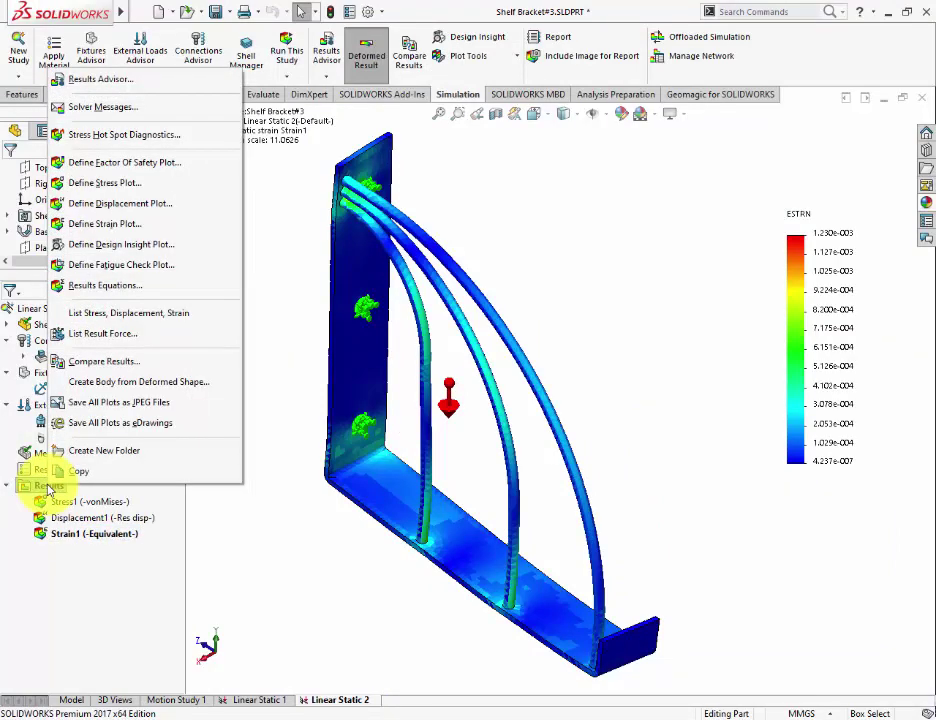
left_click(117, 163)
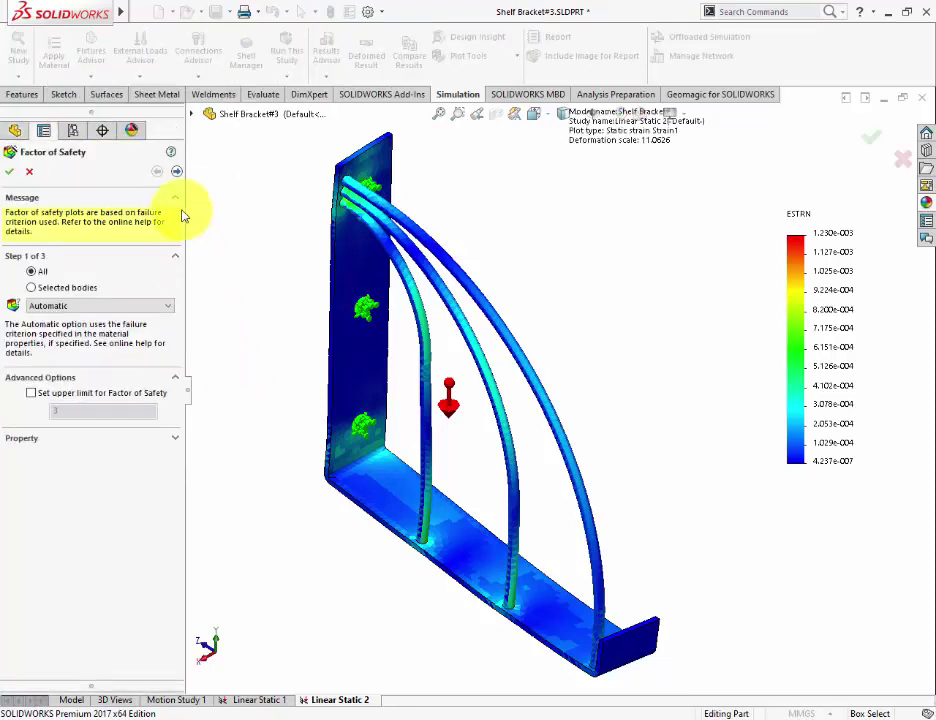
left_click(176, 172)
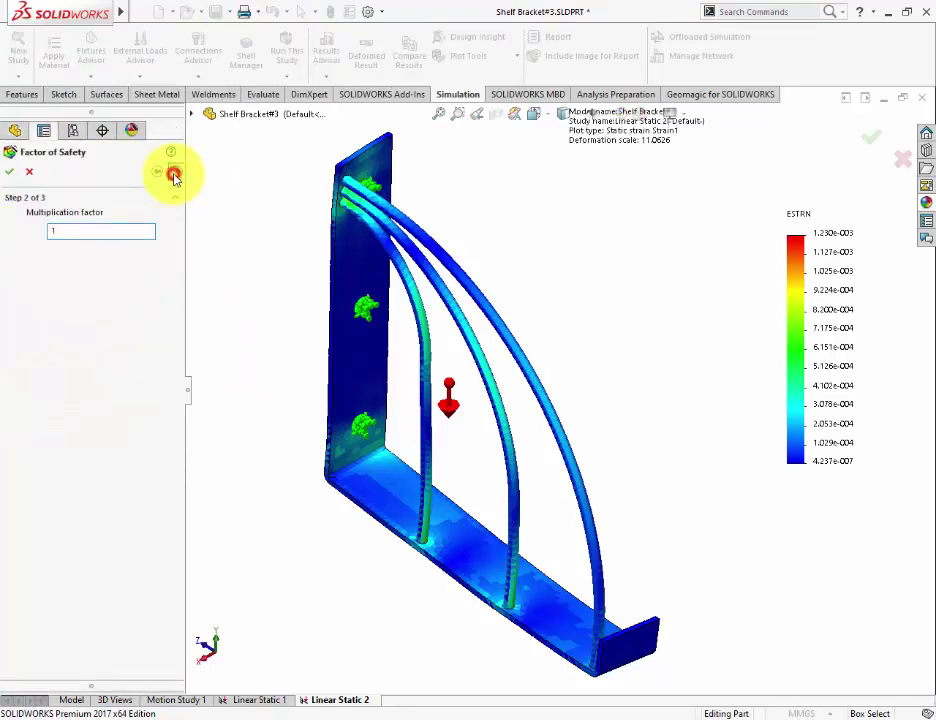
left_click(175, 177)
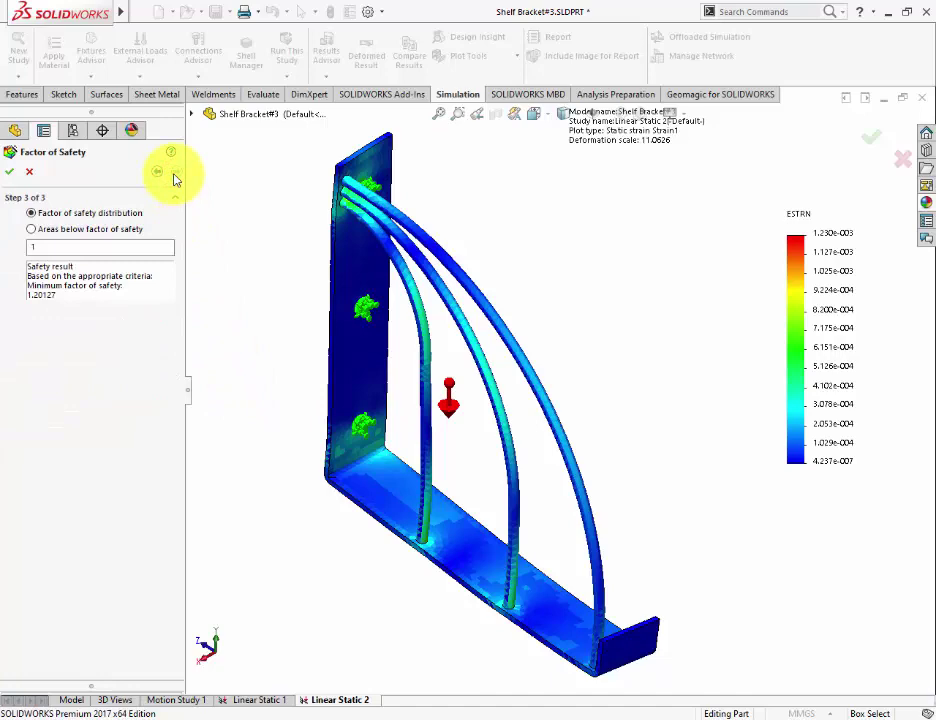
left_click(9, 171)
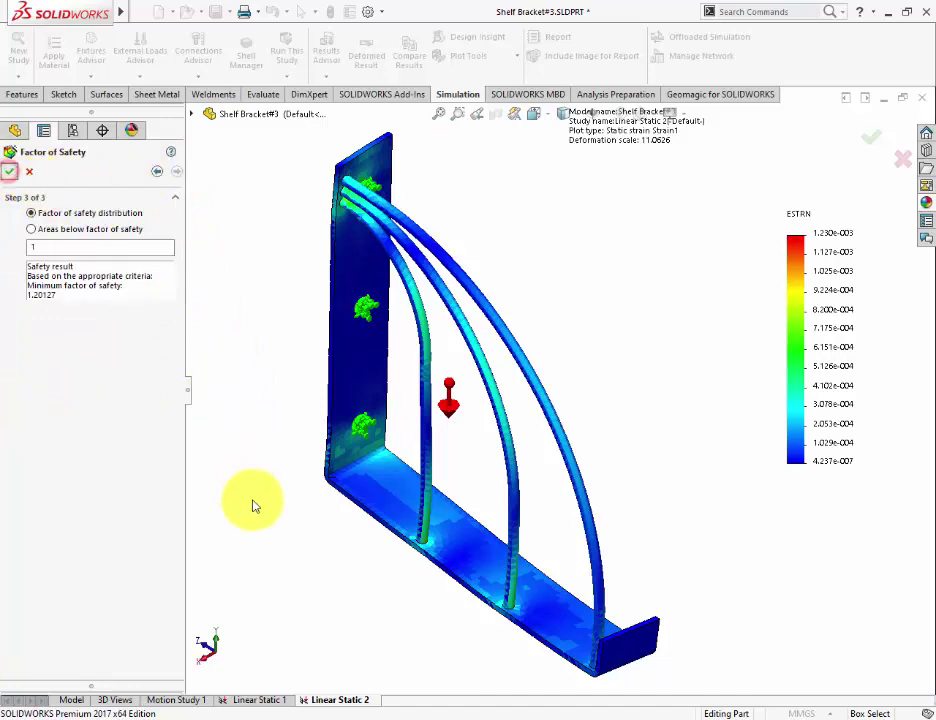
left_click(255, 507)
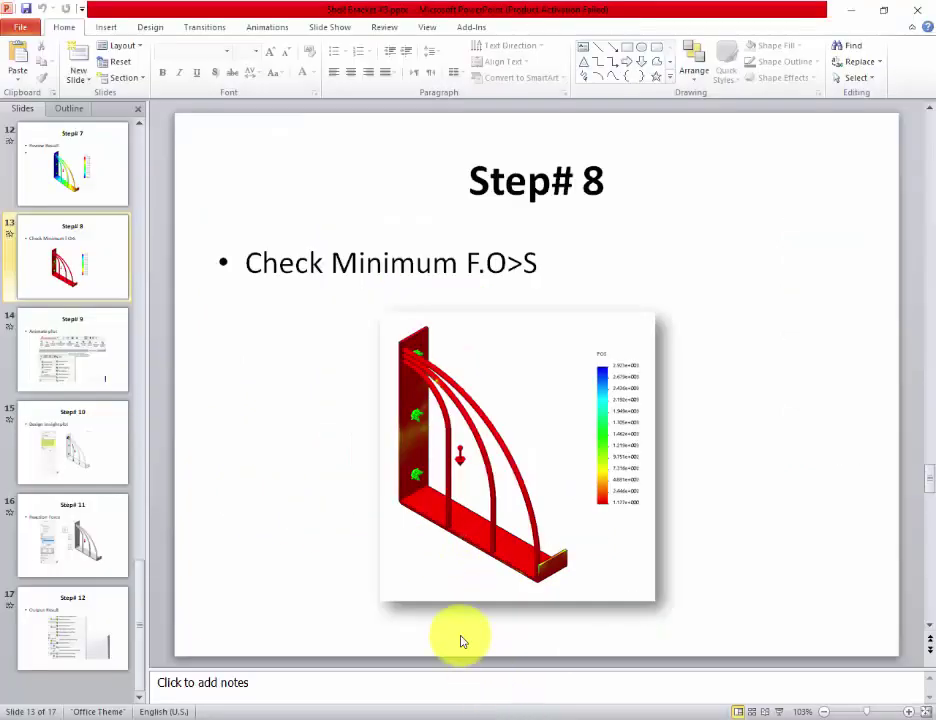
scroll(461, 640, "down", 1)
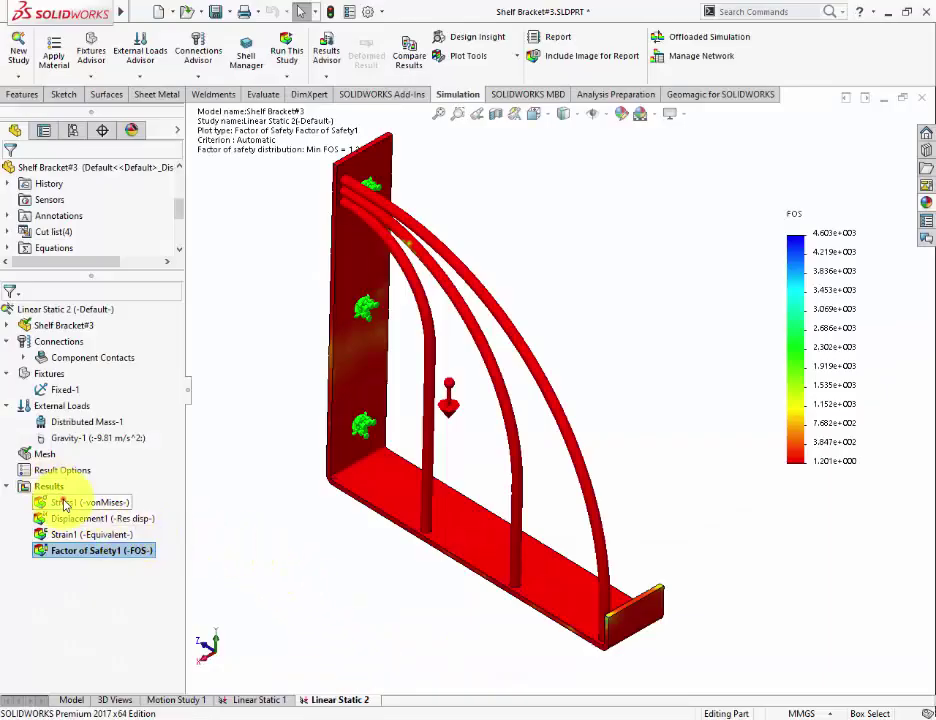
Step: Display the Stress1 von Mises plot, play its animation, then stop it
left_click(63, 502)
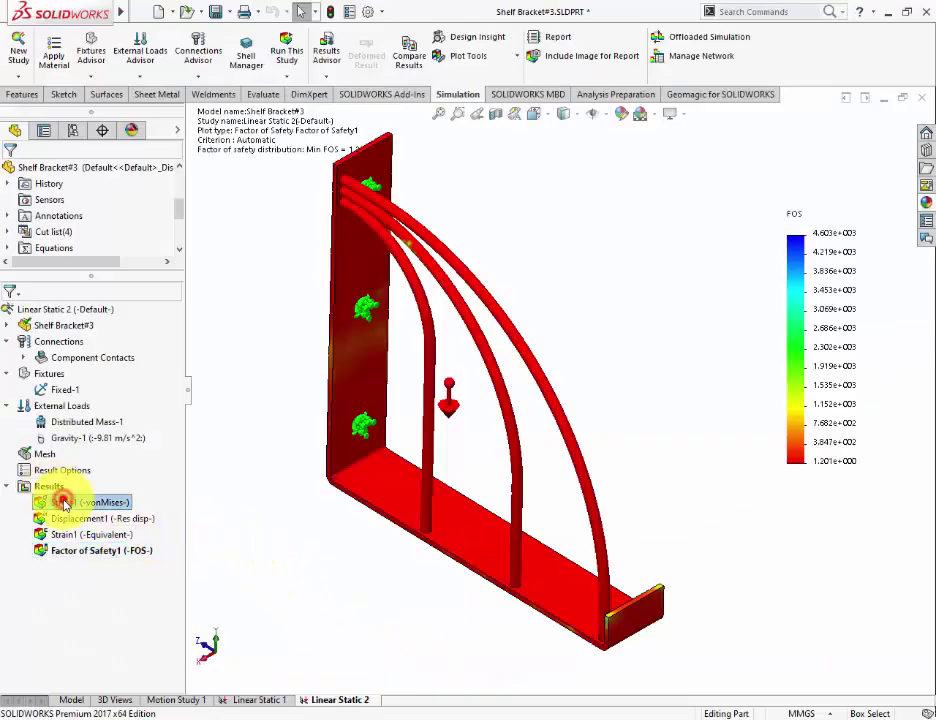
double_click(63, 502)
right_click(63, 502)
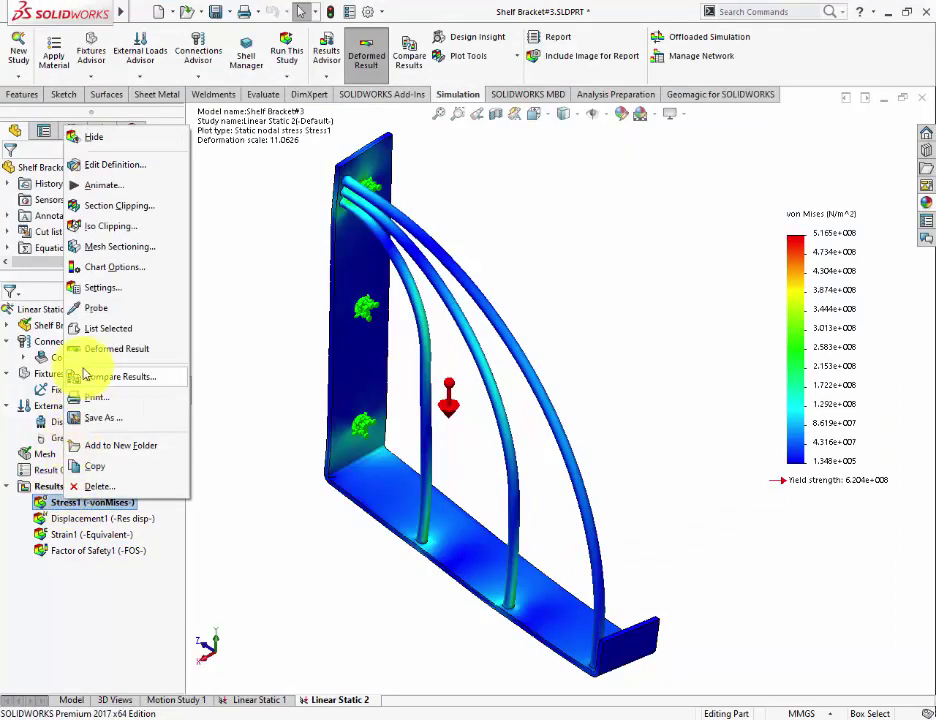
left_click(104, 188)
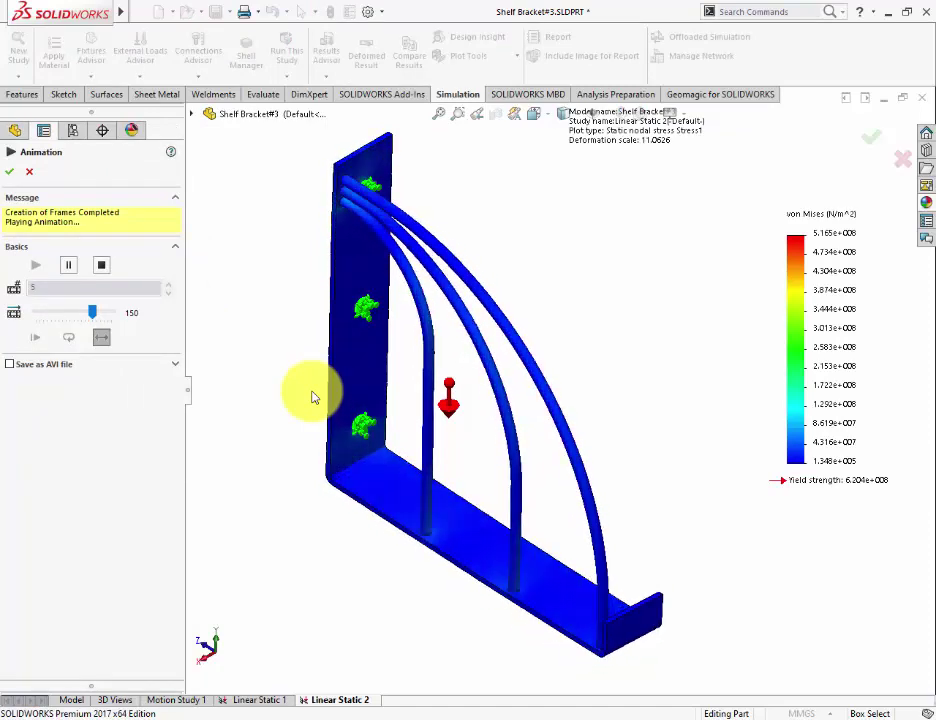
left_click(10, 171)
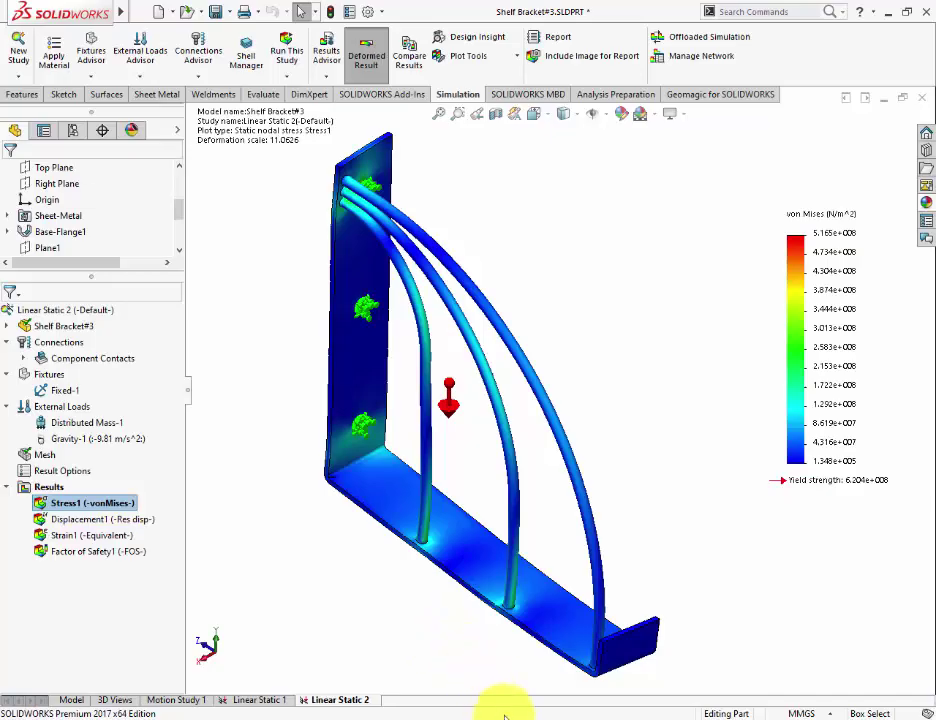
Step: Page the deck to the Step# 10 'Design insight plot' slide and return to SOLIDWORKS
left_click(495, 712)
scroll(397, 636, "down", 1)
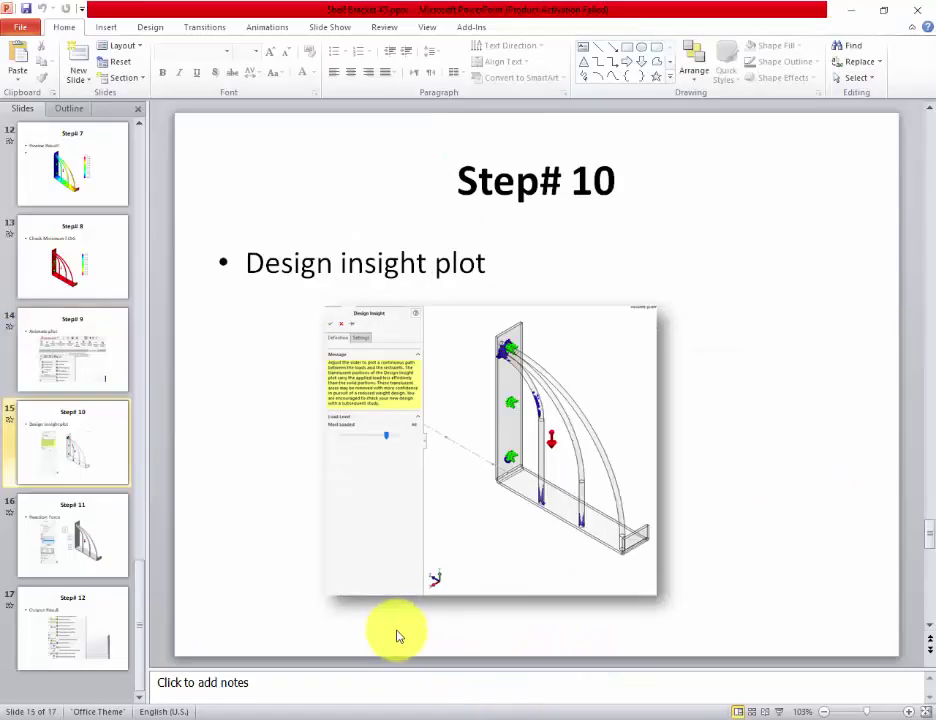
key("alt+Tab")
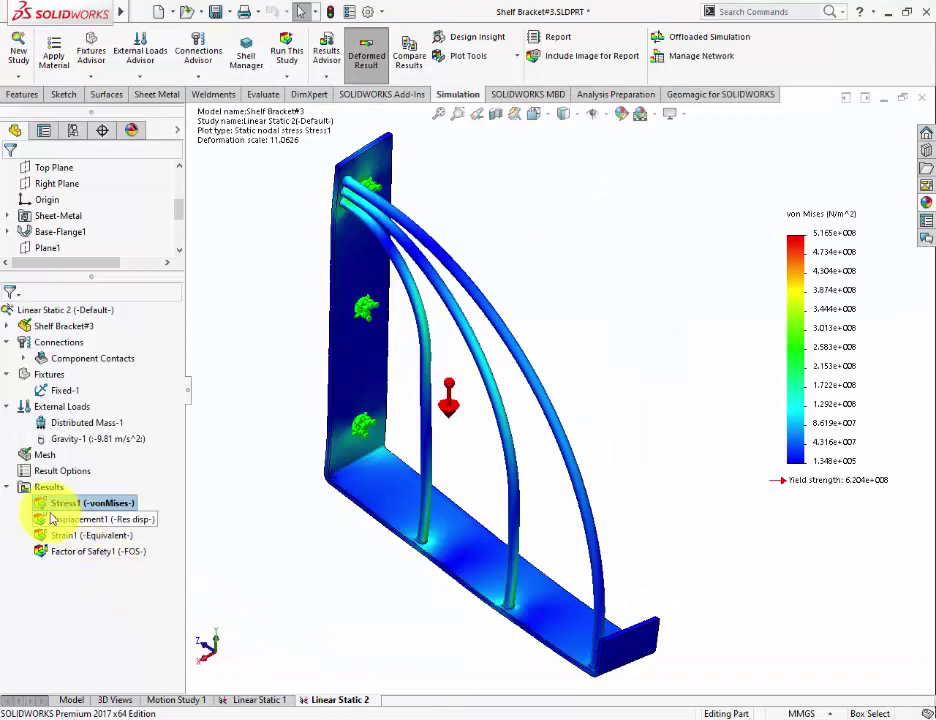
Step: Define a Design Insight plot with load level raised to about 8.04% volume, showing translucent geometry
right_click(43, 490)
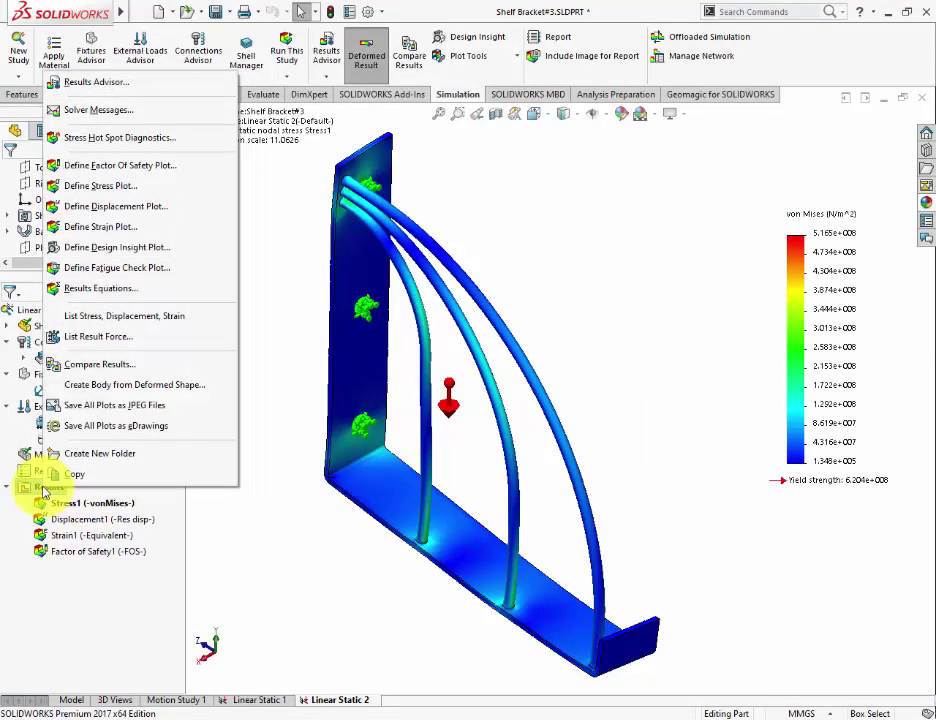
left_click(119, 246)
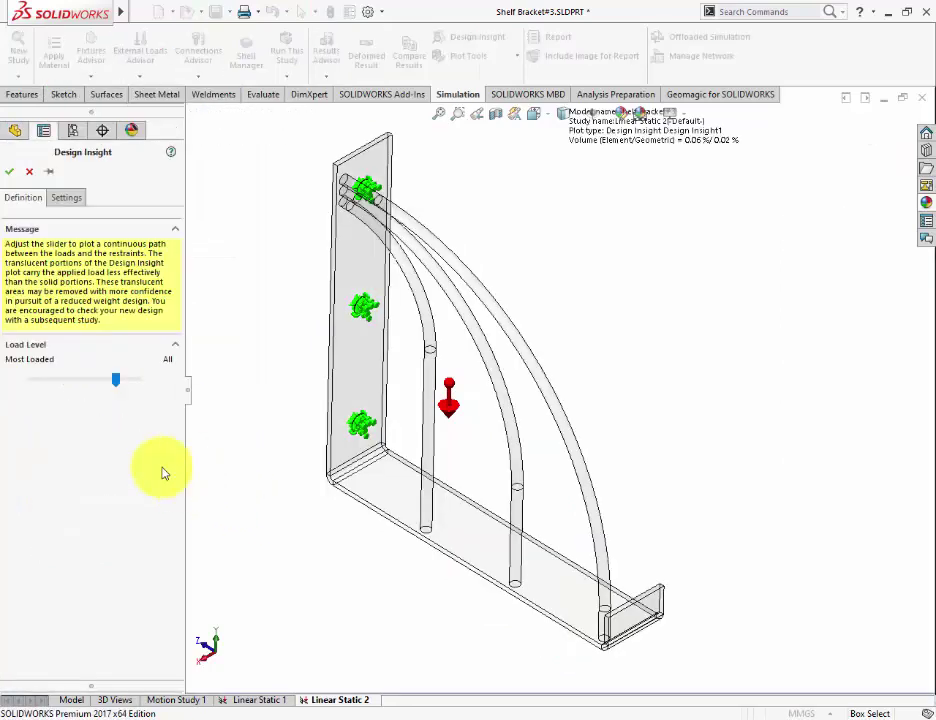
left_click(117, 381)
left_click_drag(119, 384, 121, 384)
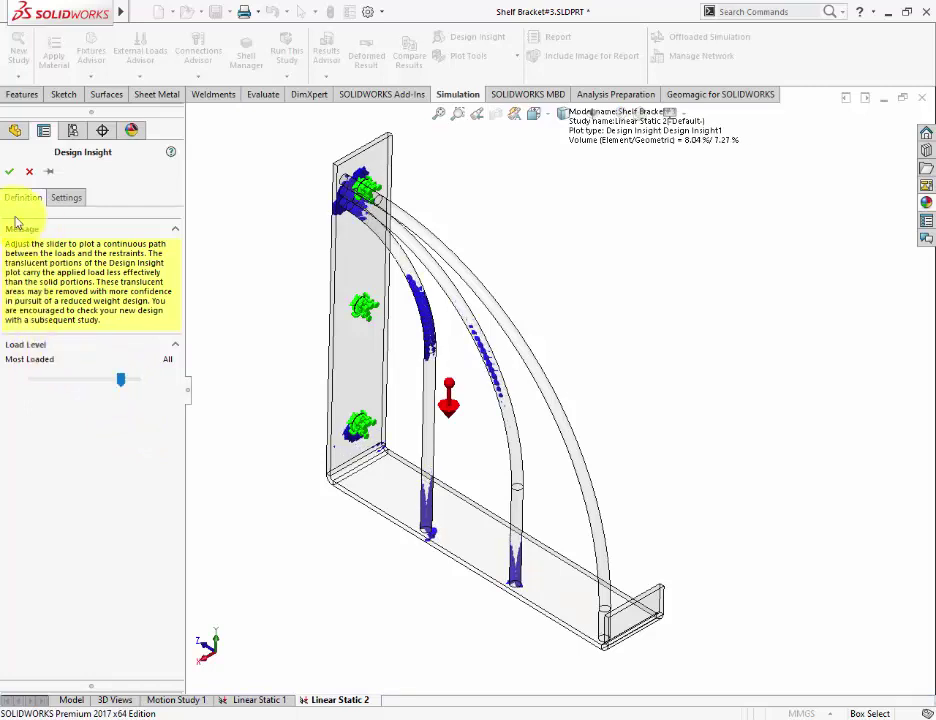
left_click(14, 131)
key("Return")
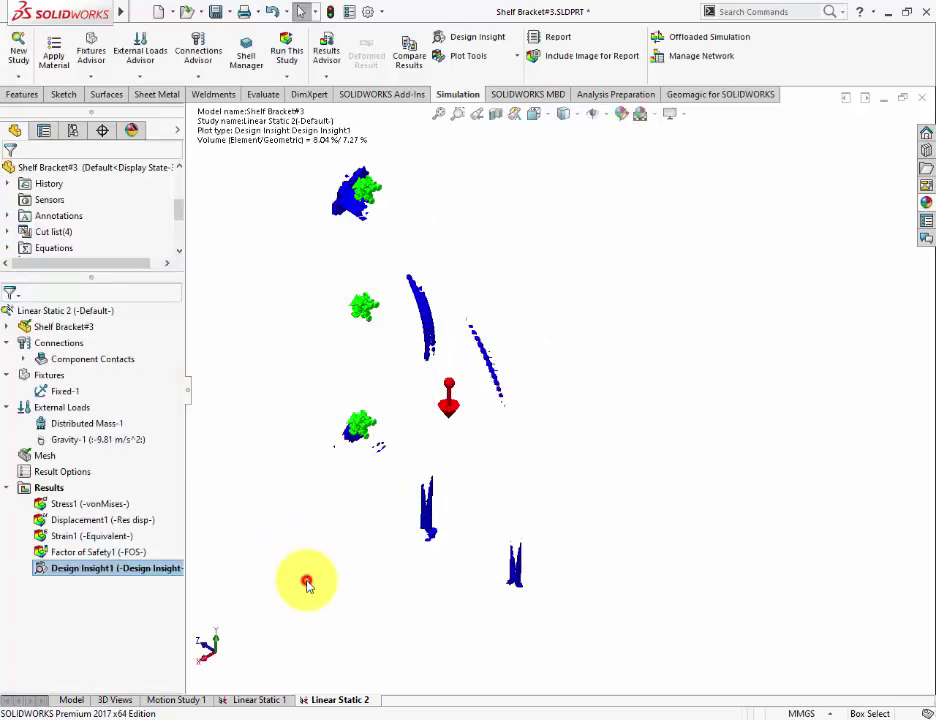
left_click(307, 585)
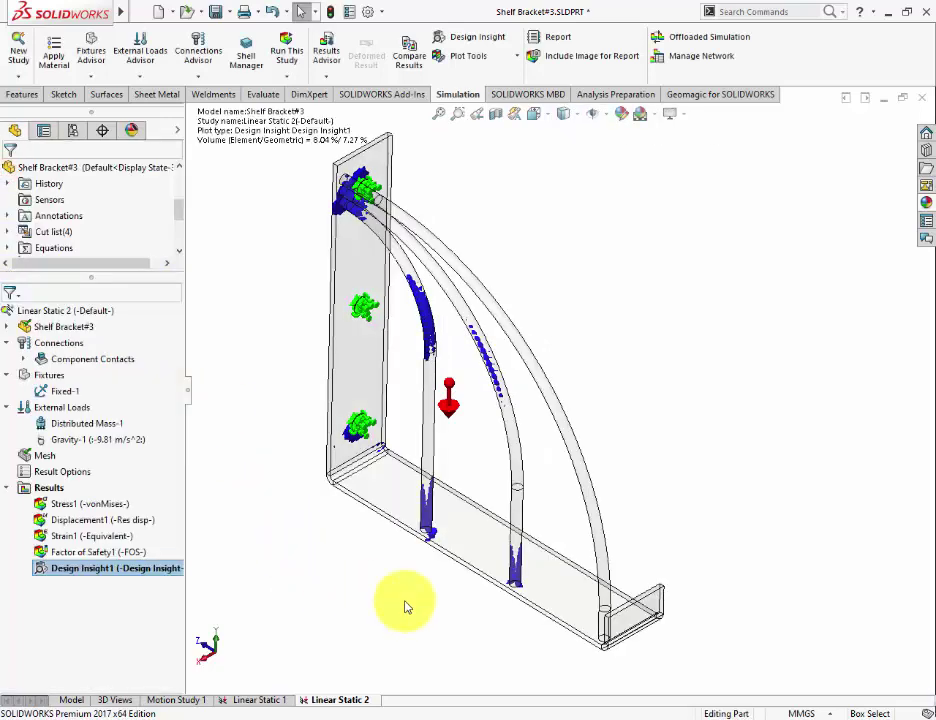
Step: Advance the slides to Step# 11 'Reaction Force' and return to the Design Insight plot
left_click(520, 711)
scroll(481, 634, "down", 1)
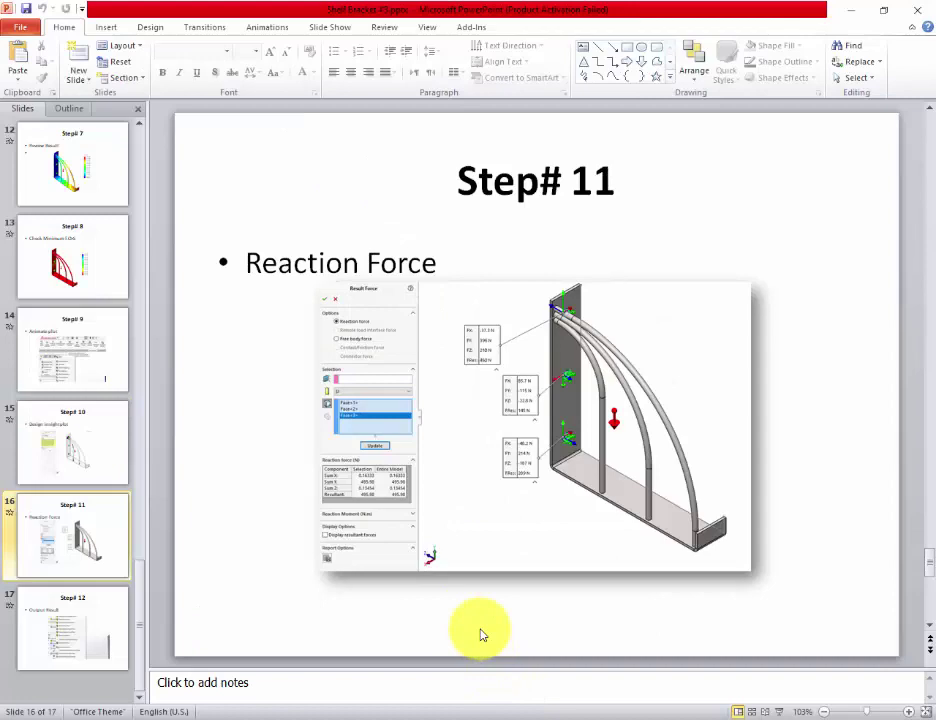
left_click(445, 714)
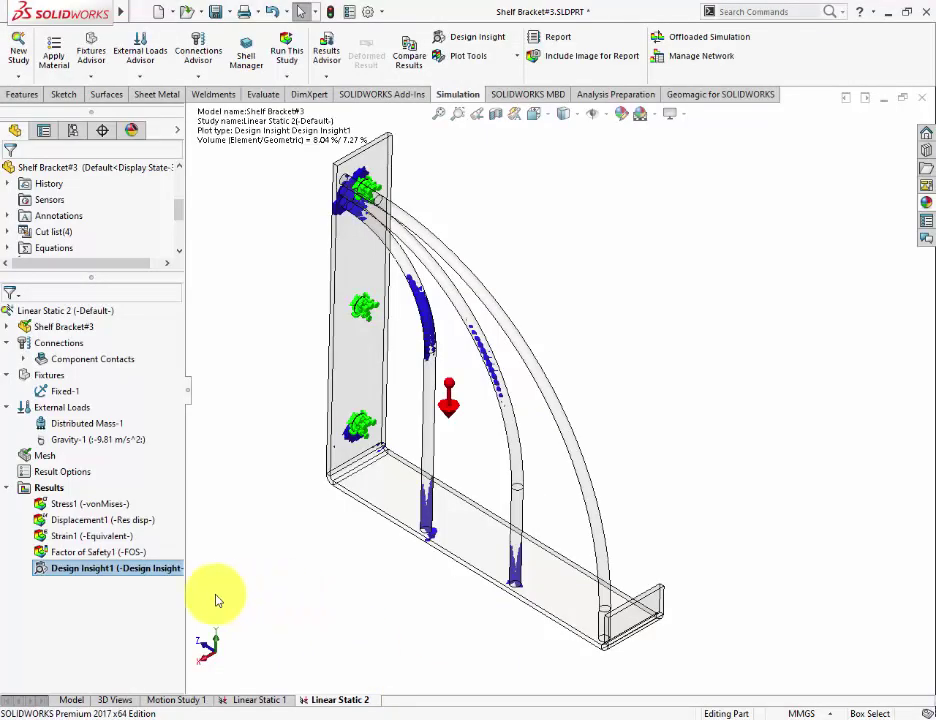
Step: Open the reaction-force listing and make a first pick of hole faces, then clear it
right_click(43, 494)
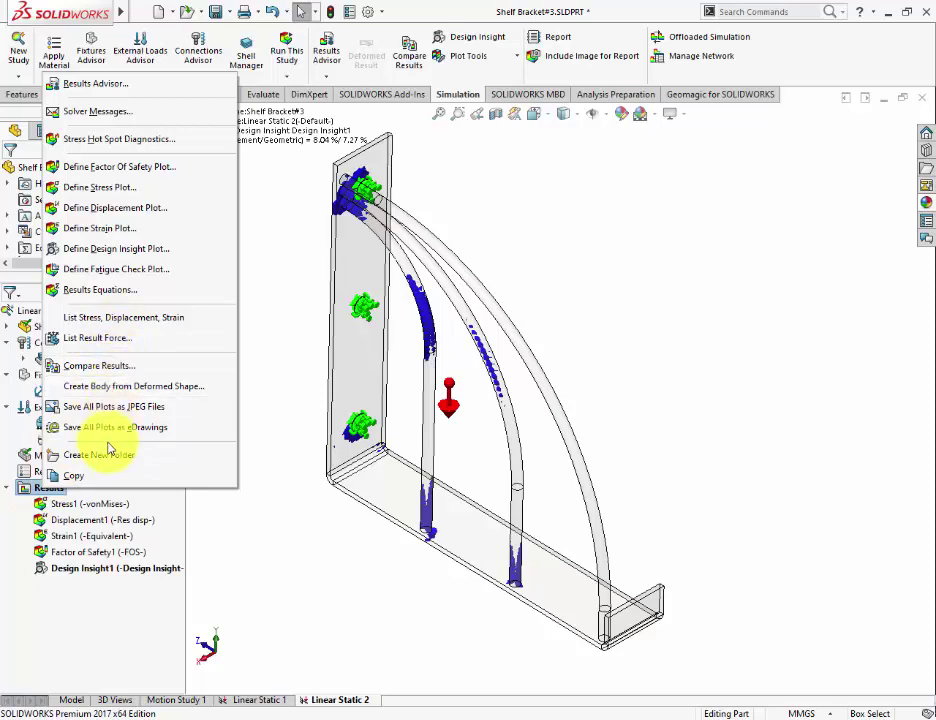
left_click(100, 338)
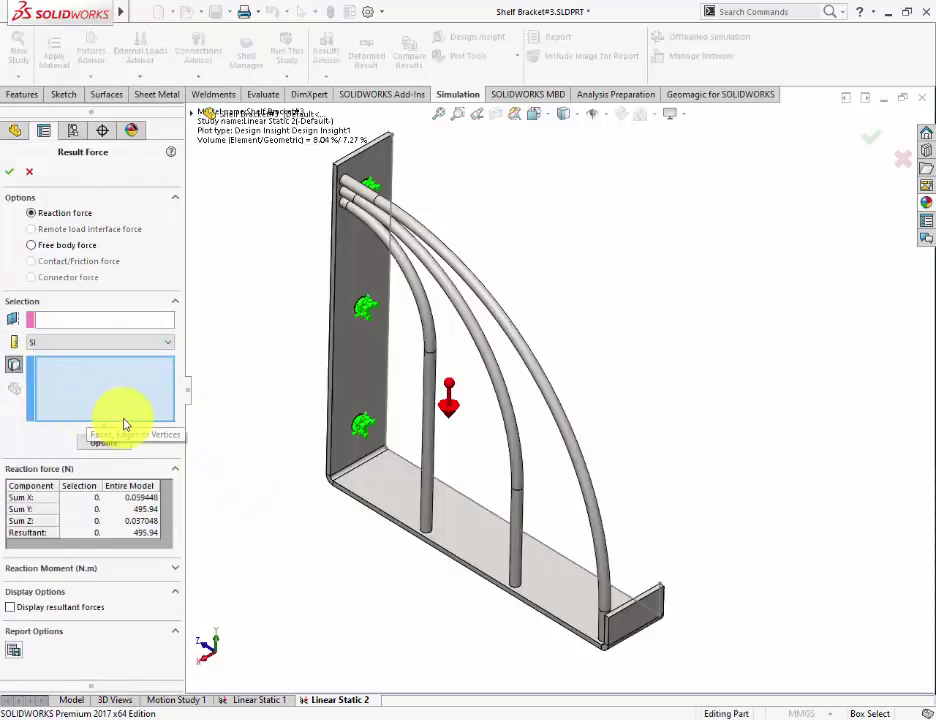
scroll(350, 443, "down", 3)
scroll(390, 420, "down", 3)
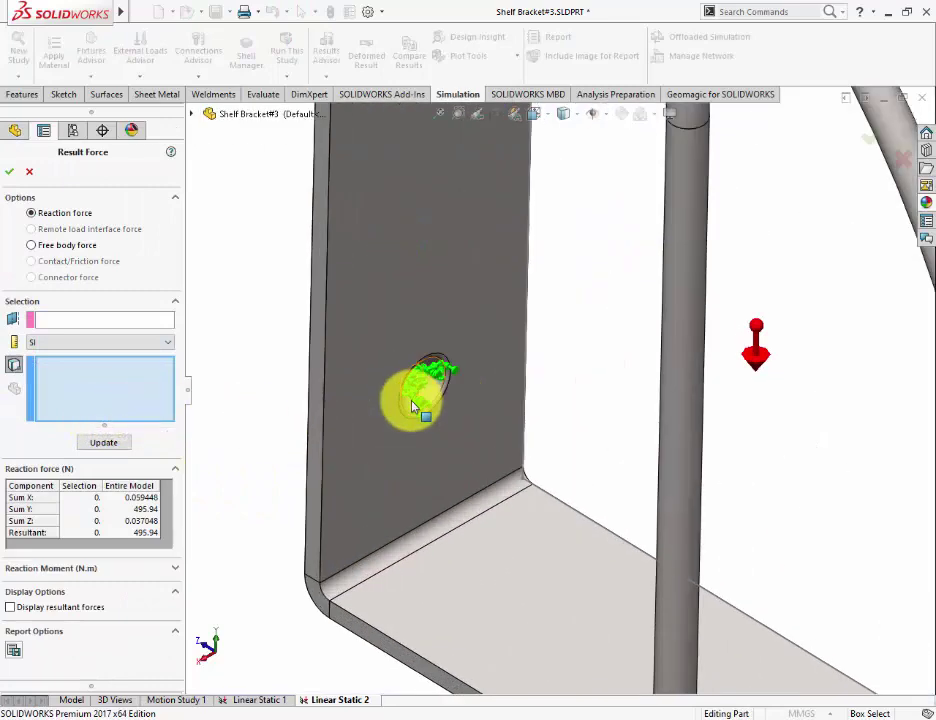
scroll(440, 405, "down", 3)
scroll(470, 400, "down", 3)
left_click(510, 372)
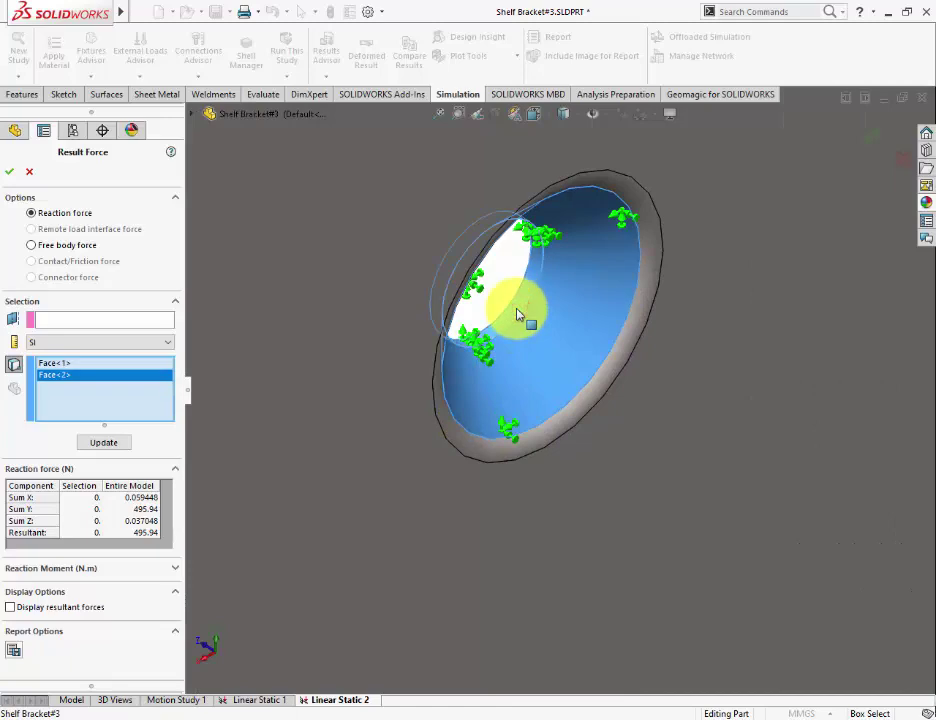
left_click(485, 317)
right_click(80, 402)
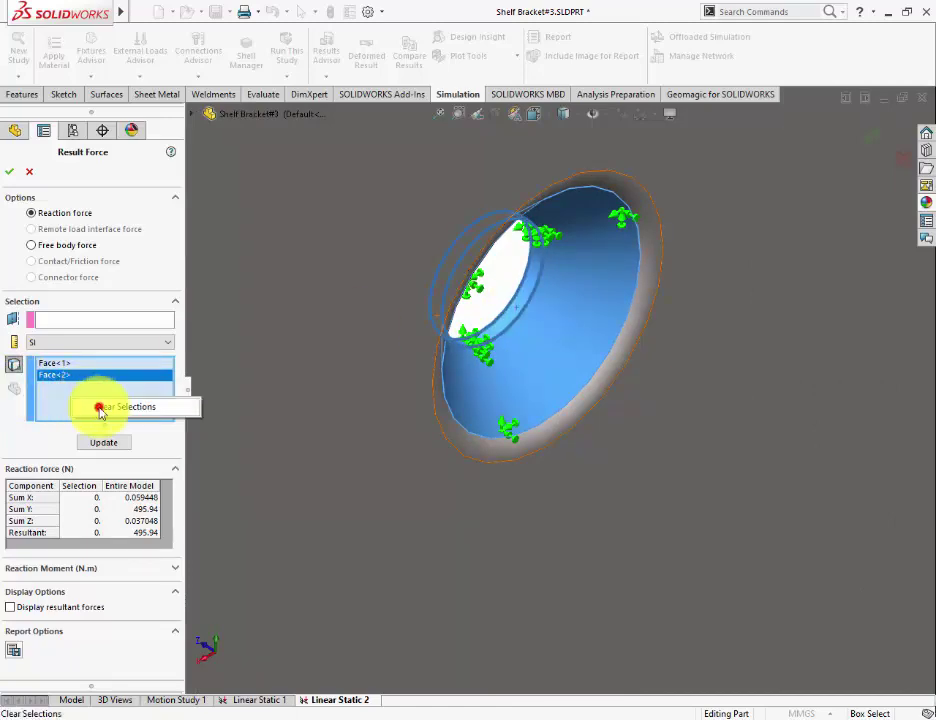
left_click(100, 407)
Step: Select the three mounting-hole faces of the bracket for the reaction-force listing
left_click(512, 394)
scroll(515, 401, "up", 3)
scroll(515, 398, "up", 3)
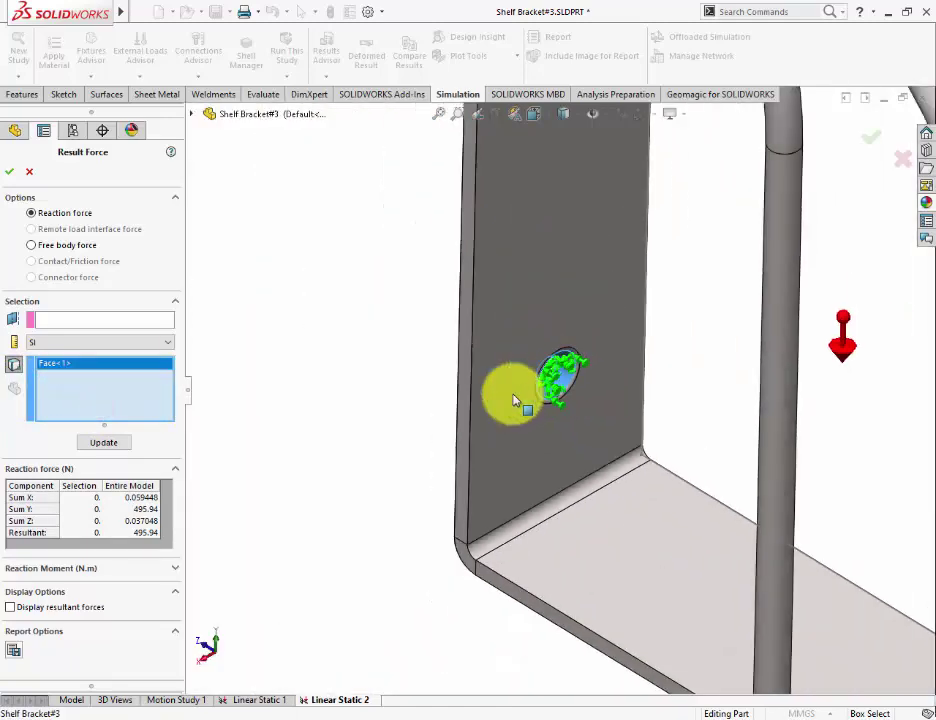
middle_click_drag(518, 397, 493, 397)
scroll(573, 278, "down", 3)
scroll(573, 278, "down", 3)
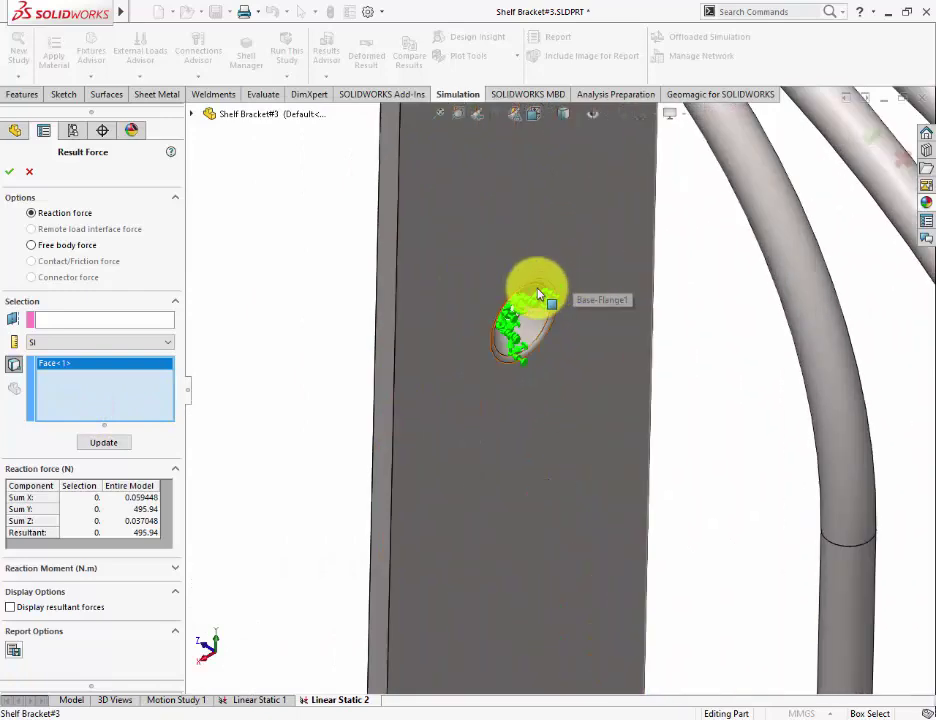
scroll(522, 388, "down", 2)
left_click(522, 388)
scroll(525, 390, "up", 2)
scroll(525, 390, "up", 3)
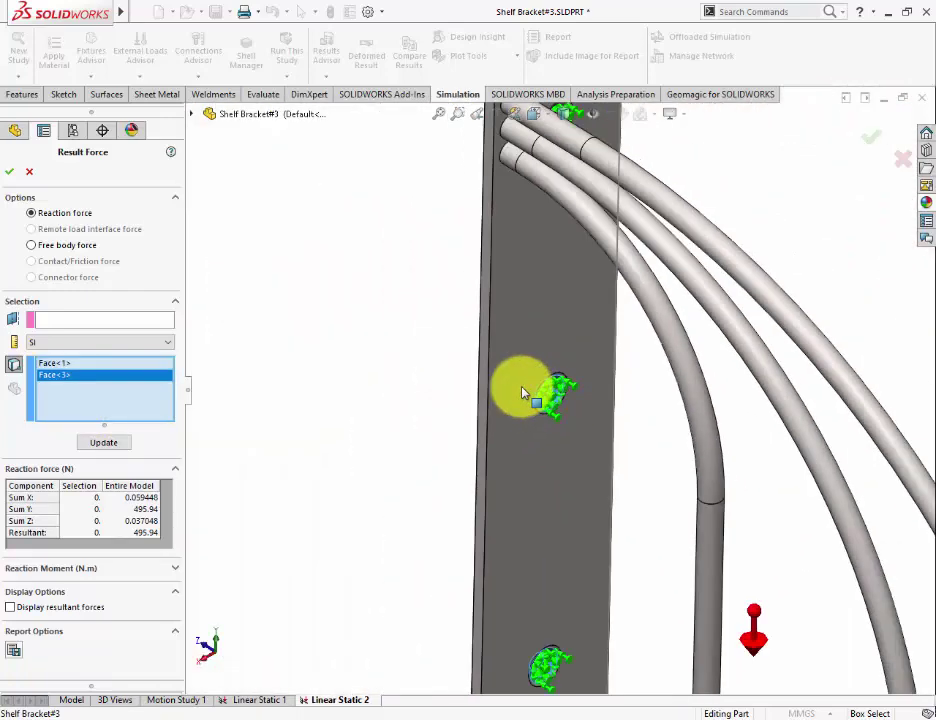
mouse_move(518, 387)
middle_mouse_down()
mouse_move(564, 261)
mouse_move(575, 334)
middle_mouse_up()
scroll(590, 375, "down", 3)
scroll(590, 375, "down", 2)
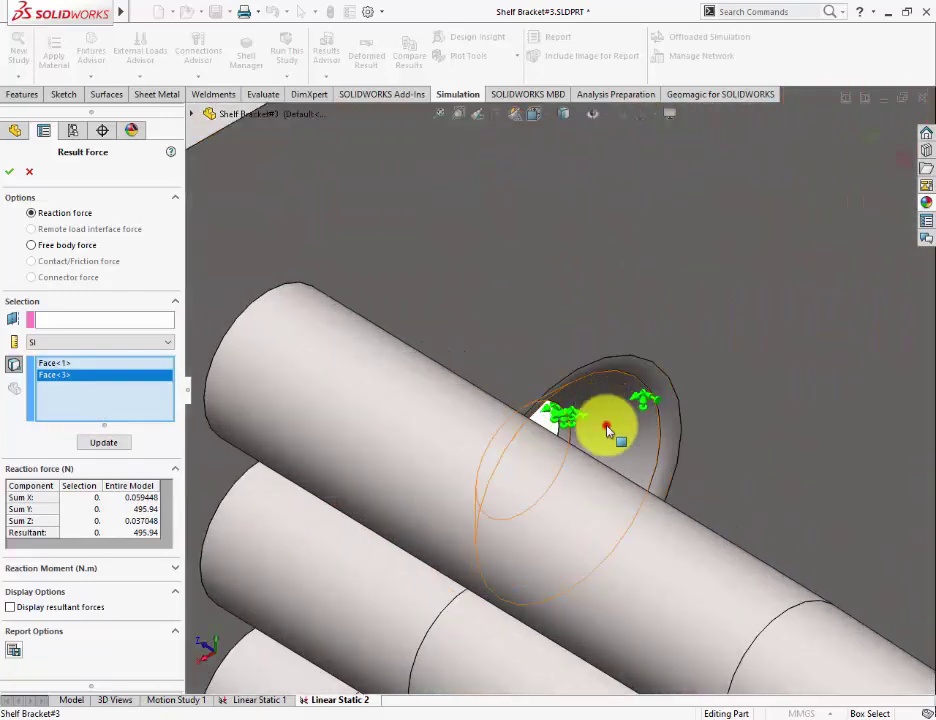
left_click(604, 426)
Step: Compute the reaction forces (resultant 1958.7 N), place the force callouts, and close the listing
left_click(90, 442)
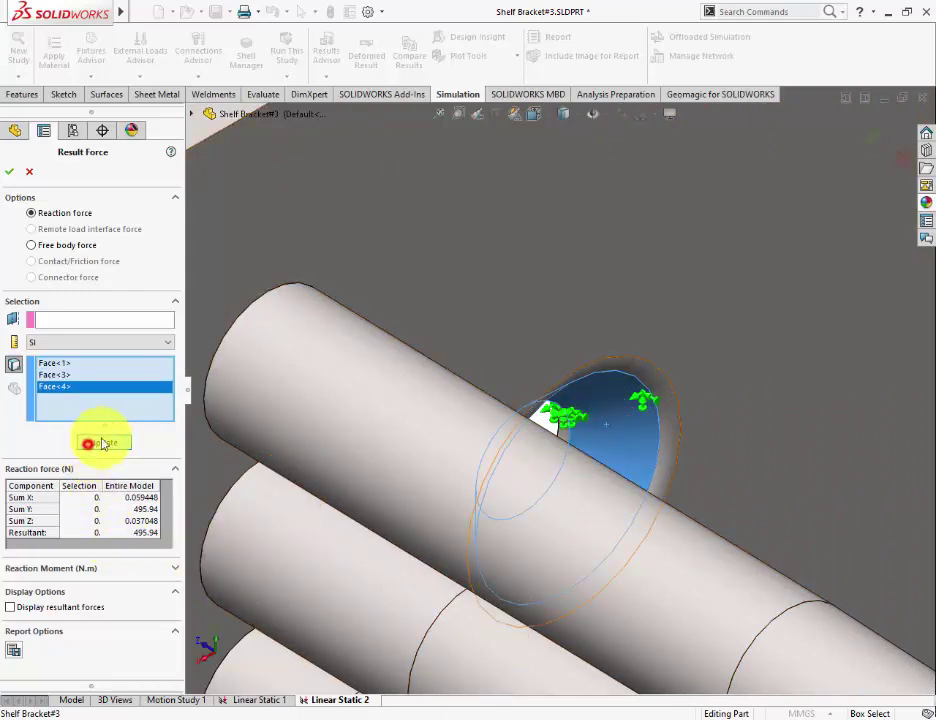
scroll(495, 490, "up", 2)
scroll(507, 484, "up", 3)
scroll(505, 487, "up", 2)
key("ctrl+7")
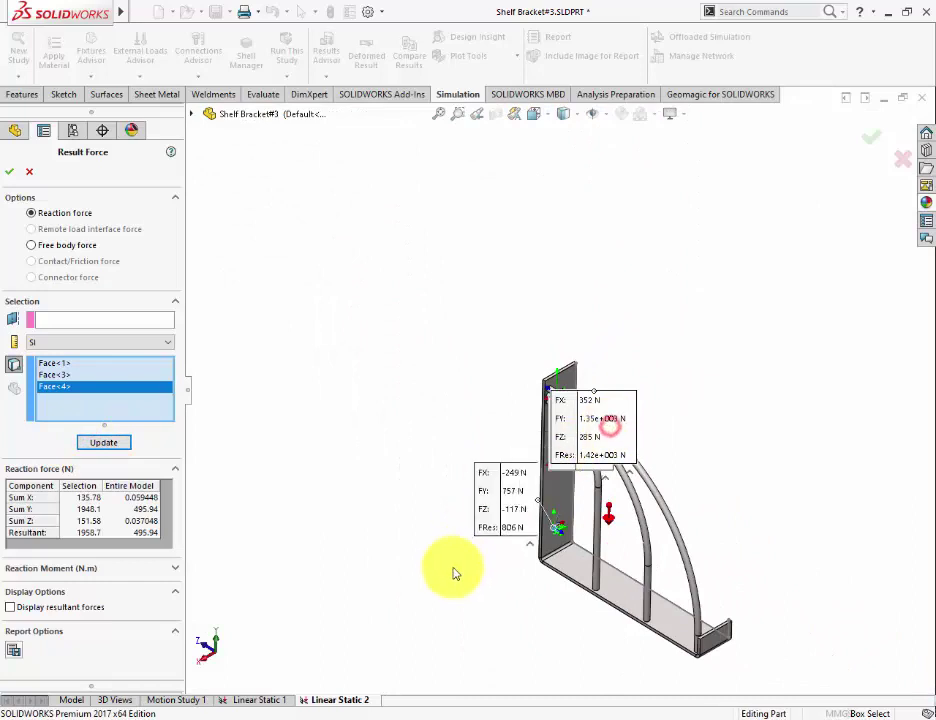
left_click_drag(454, 570, 483, 549)
mouse_move(565, 449)
left_mouse_down()
mouse_move(383, 351)
mouse_move(434, 476)
mouse_move(388, 497)
mouse_move(672, 302)
left_mouse_up()
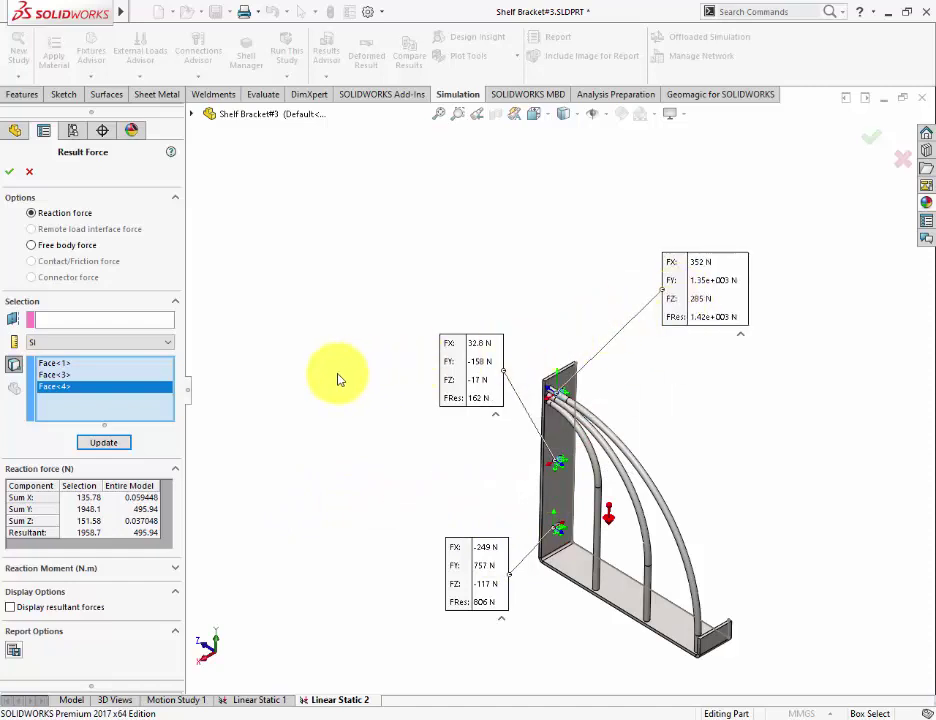
left_click(12, 174)
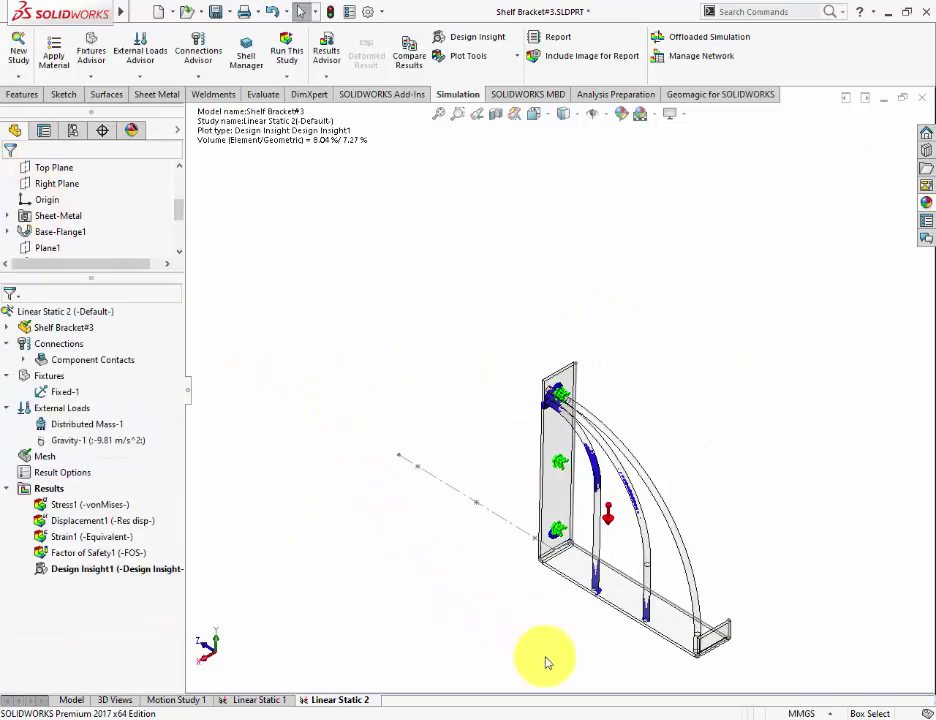
Step: View the final PowerPoint slide, Step# 12 'Output Result', then return to SOLIDWORKS
left_click(510, 716)
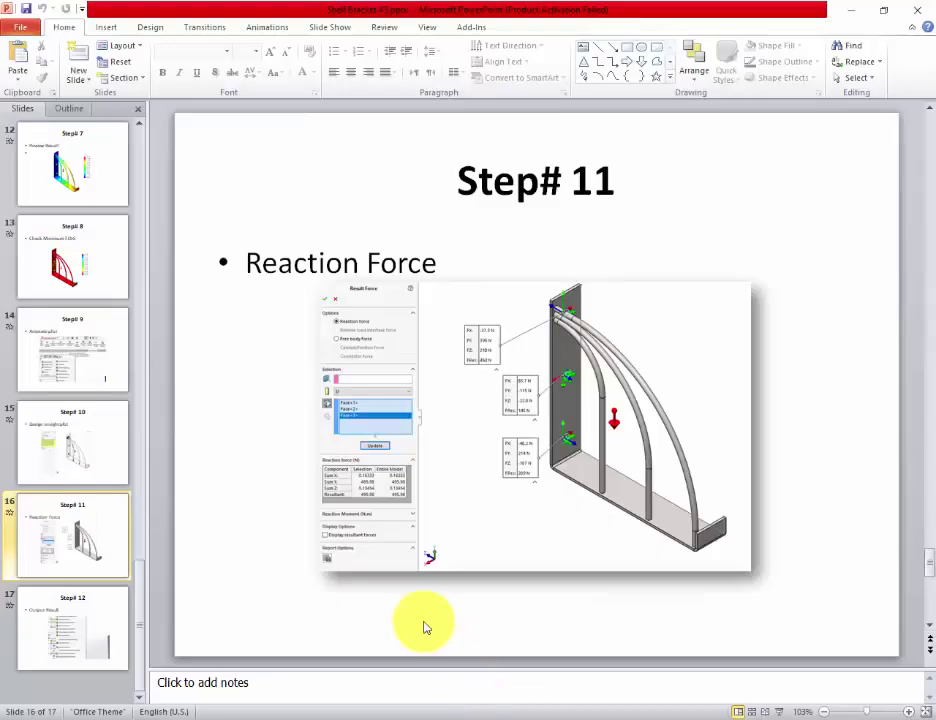
scroll(424, 627, "down", 1)
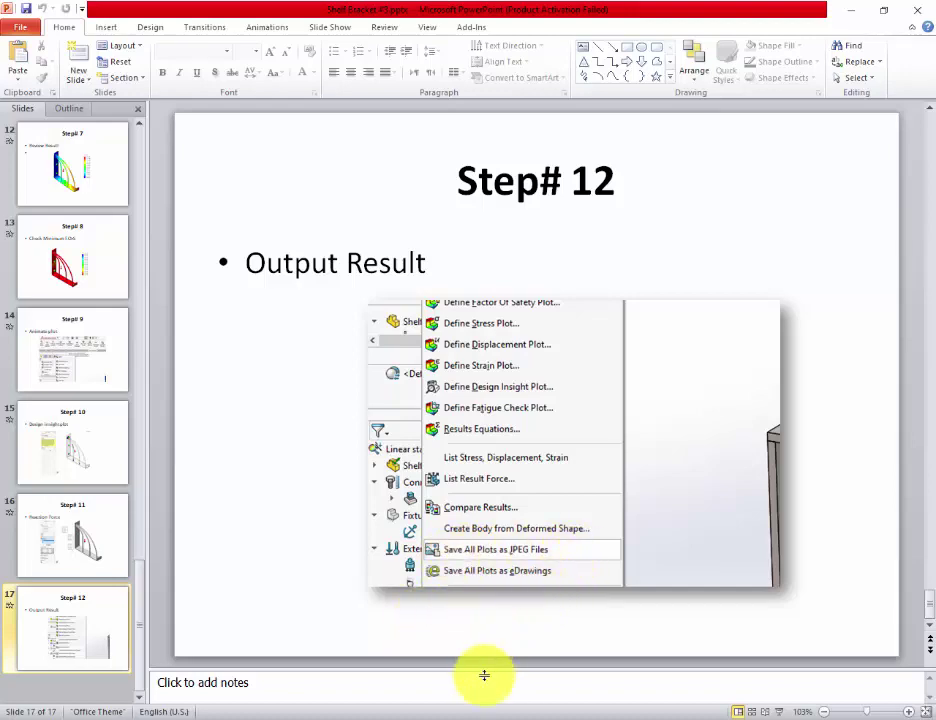
left_click(451, 714)
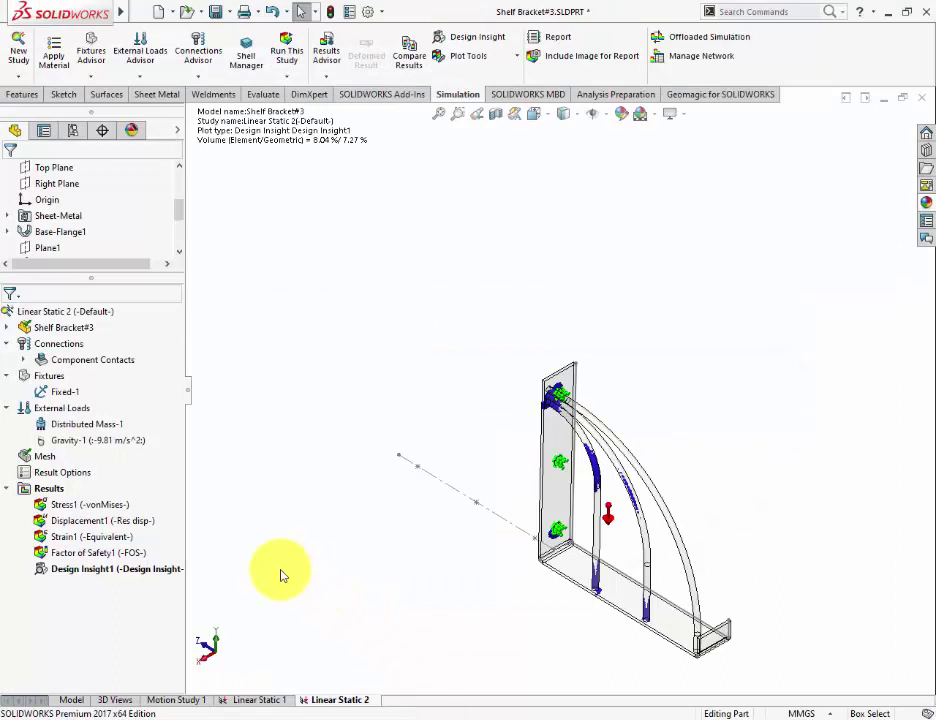
right_click(57, 488)
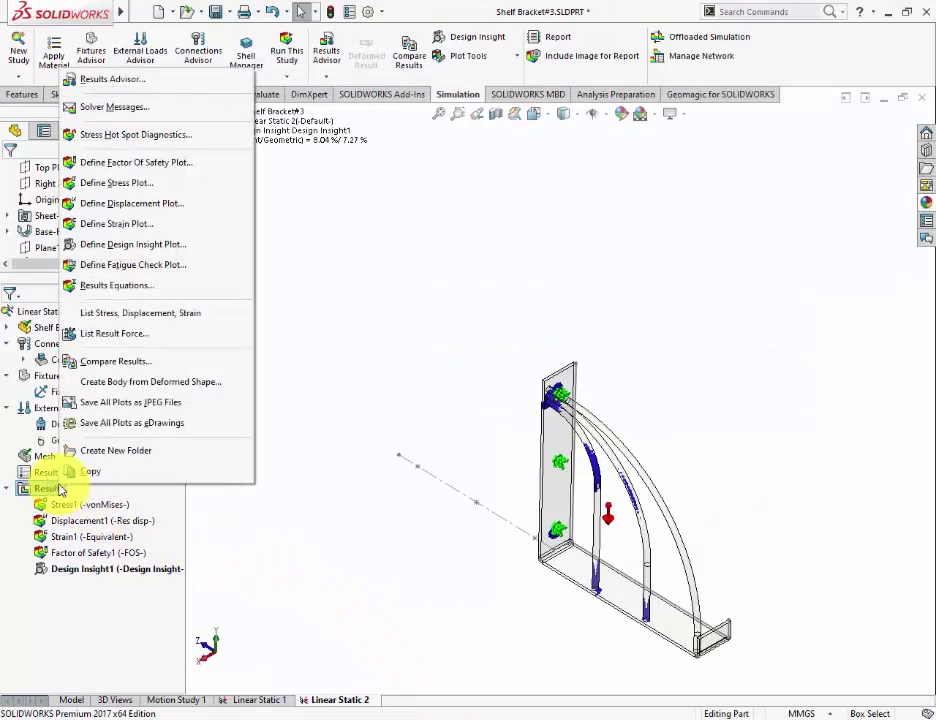
left_click(130, 402)
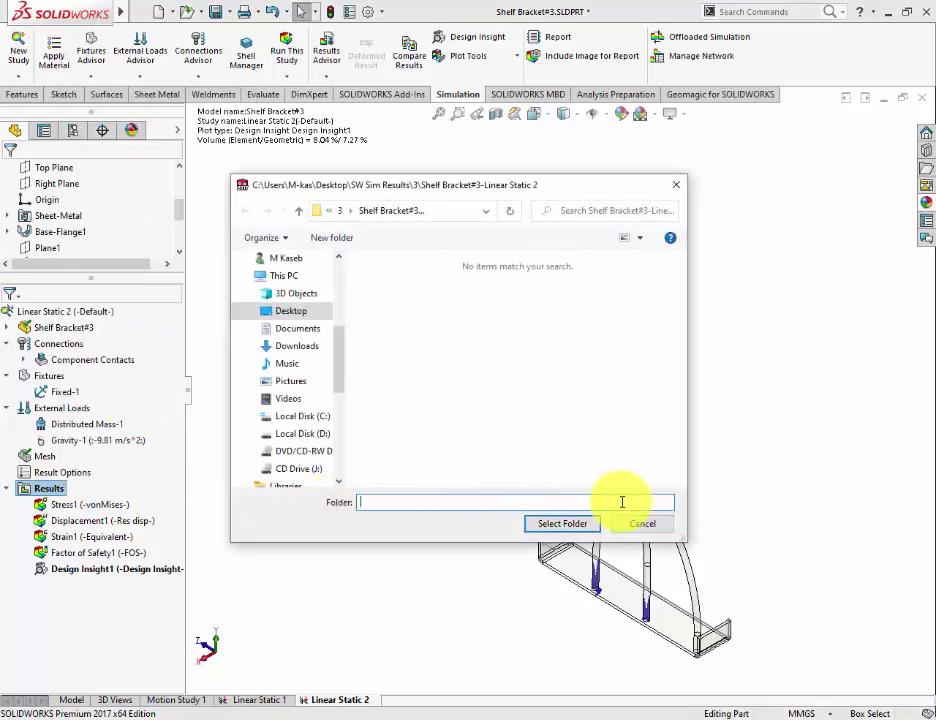
left_click(642, 523)
left_click(510, 712)
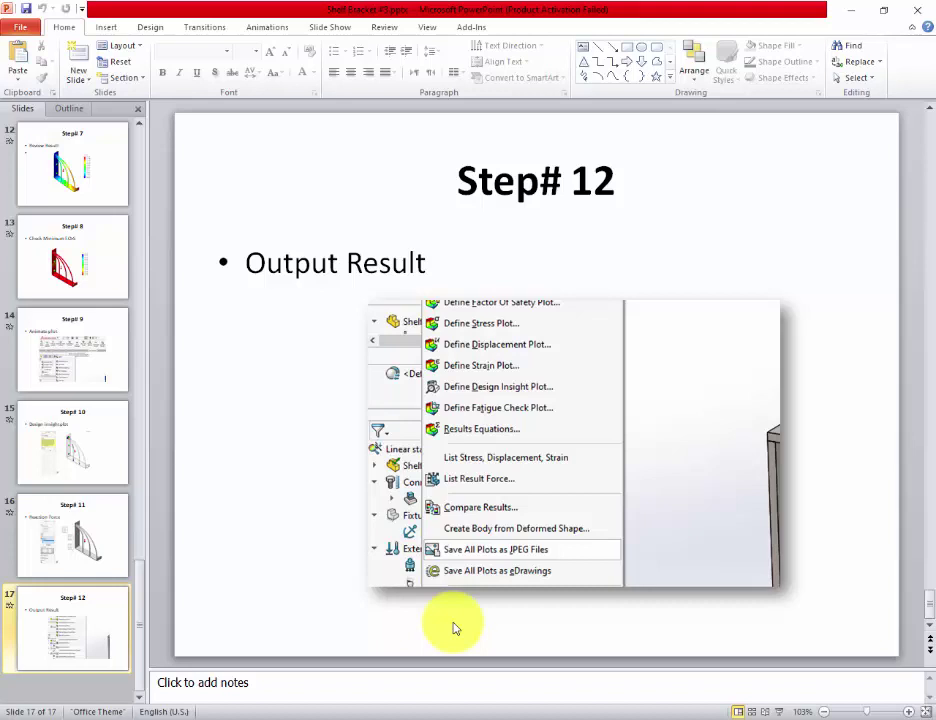
left_click(450, 712)
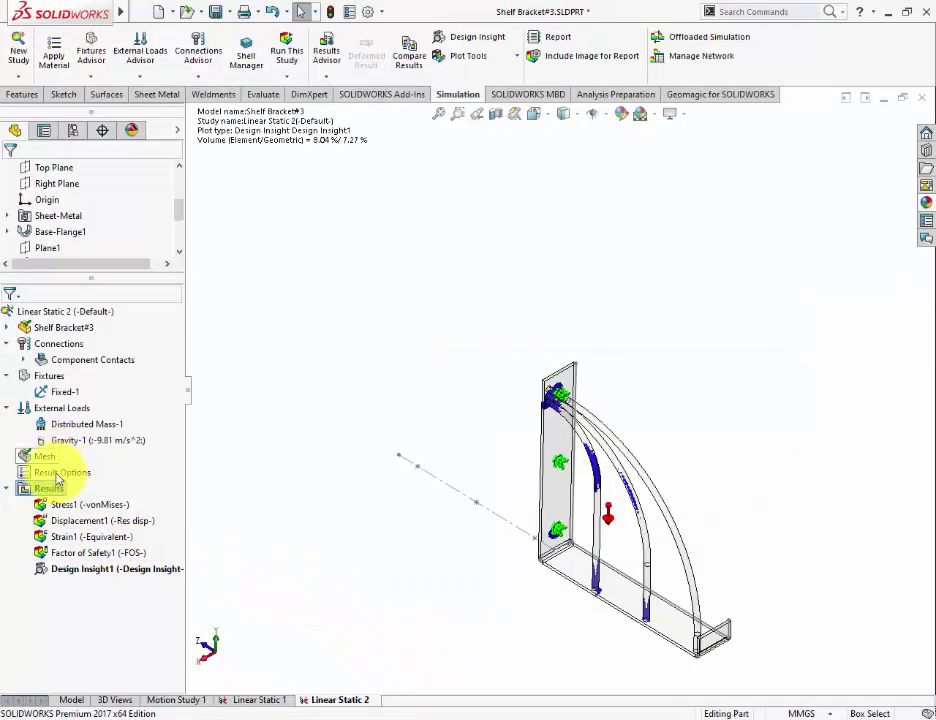
Step: Display the Stress1 von Mises plot fitted to view and review its plot definition
left_click(72, 504)
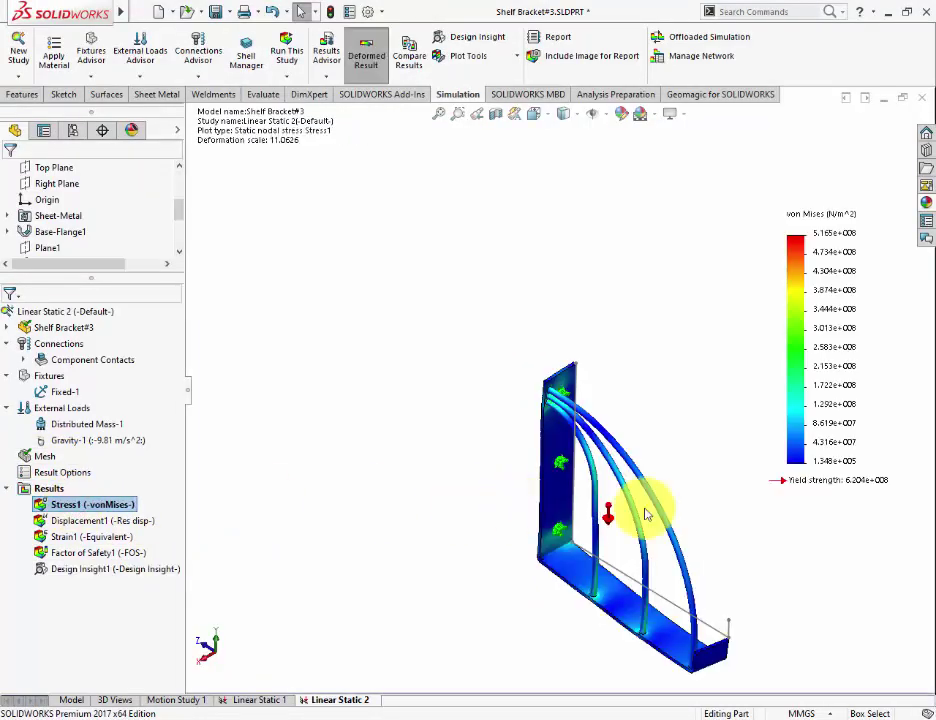
key("f")
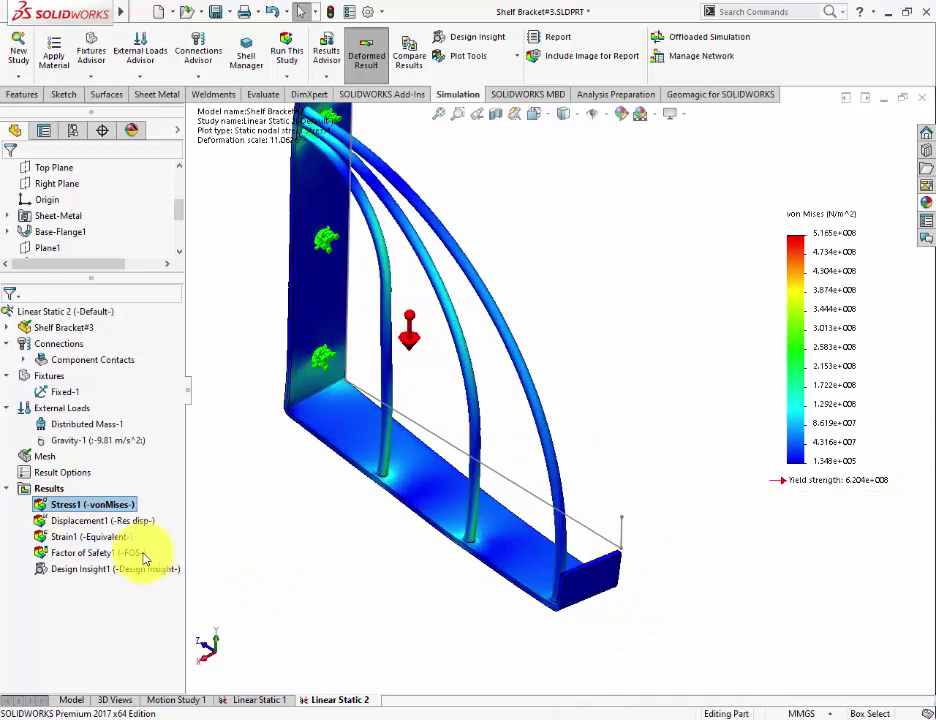
right_click(108, 507)
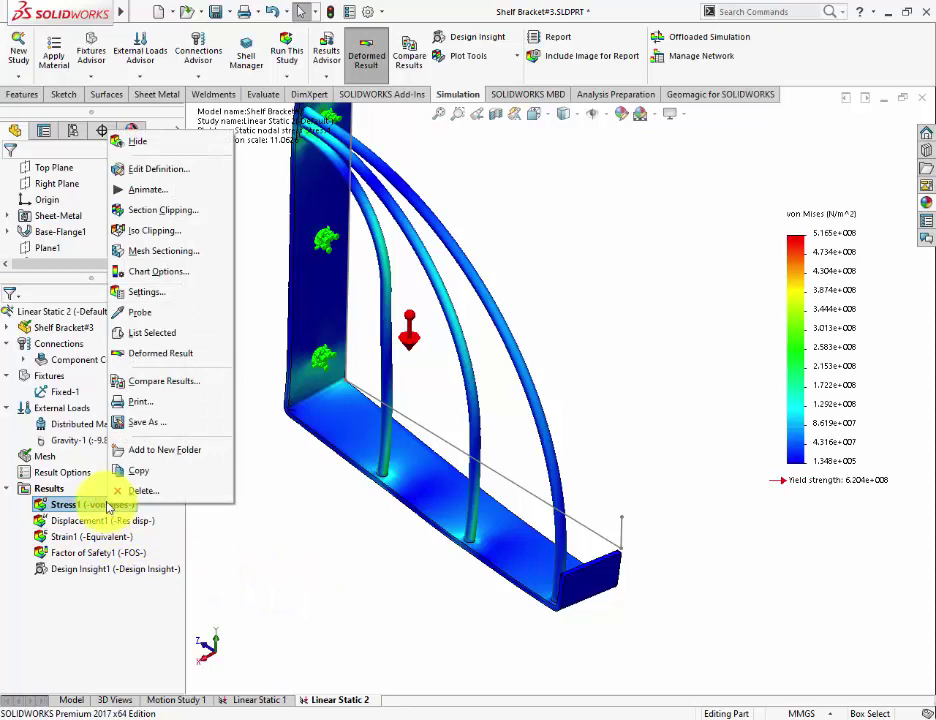
left_click(155, 169)
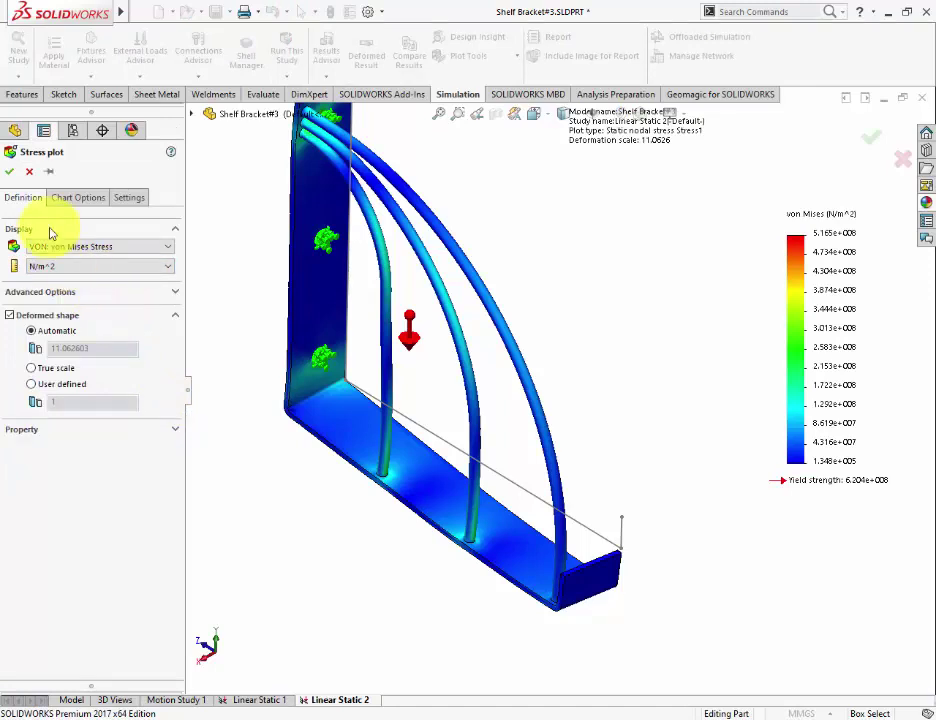
left_click(9, 171)
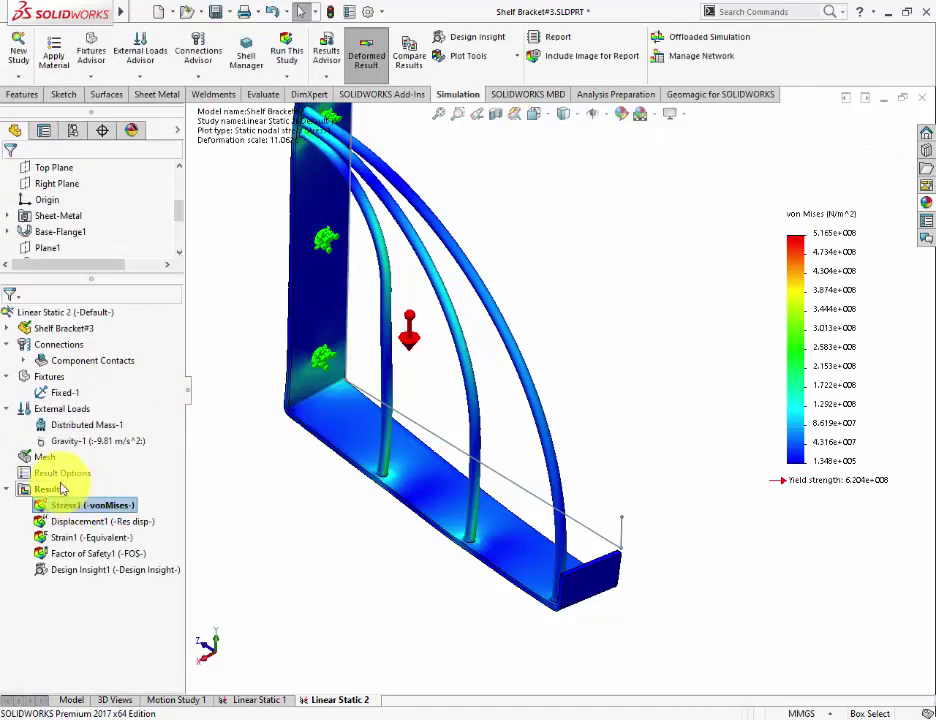
Step: Regenerate the bracket's standard mesh, accepting deletion of Linear Static 2 results, and inspect it
right_click(47, 460)
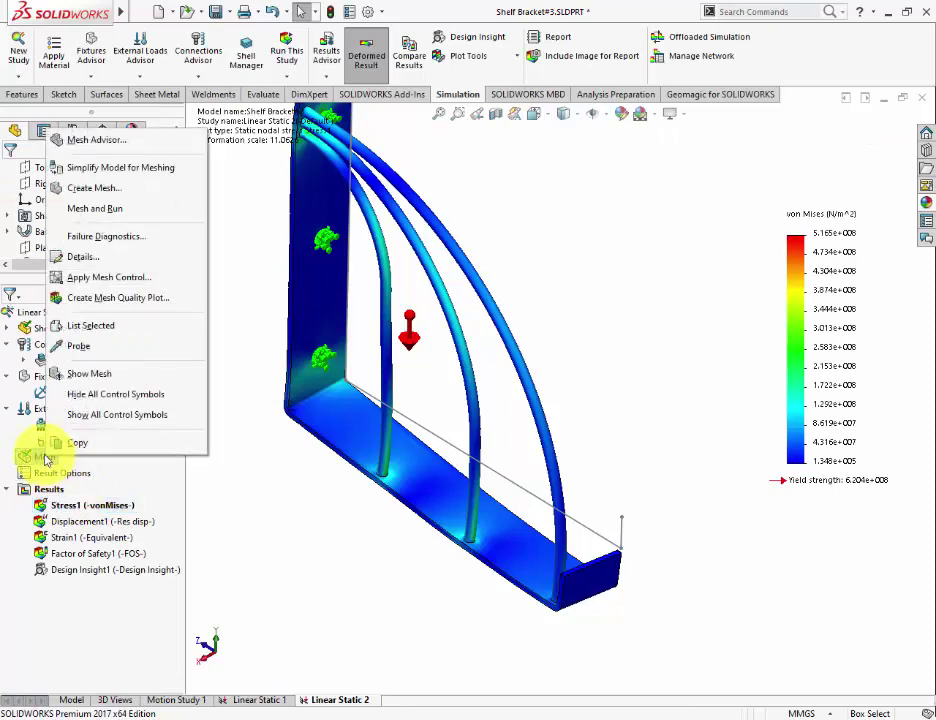
left_click(62, 187)
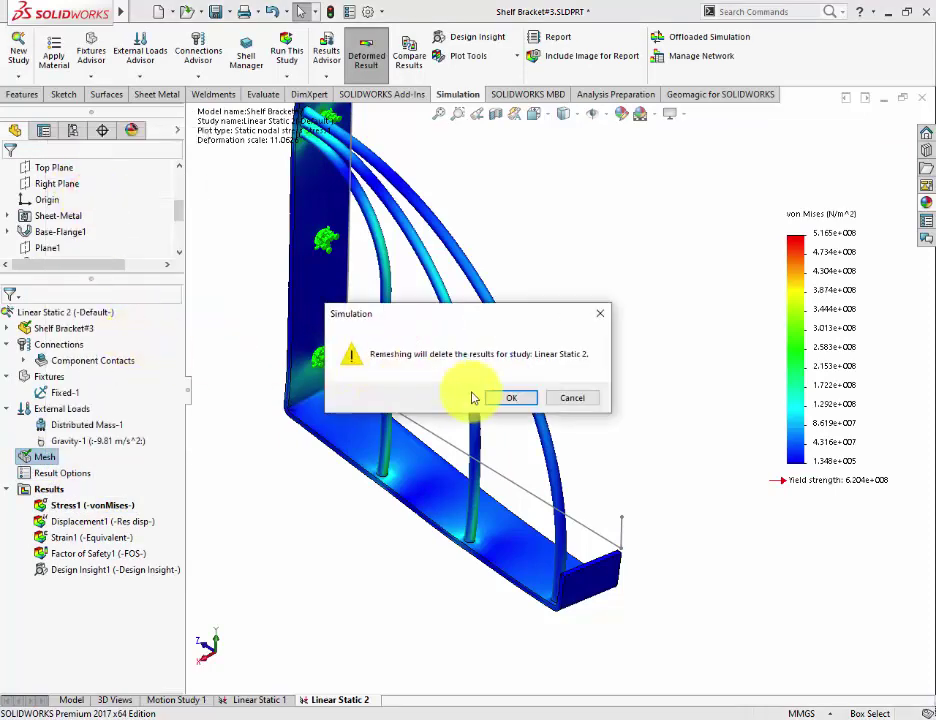
left_click(510, 398)
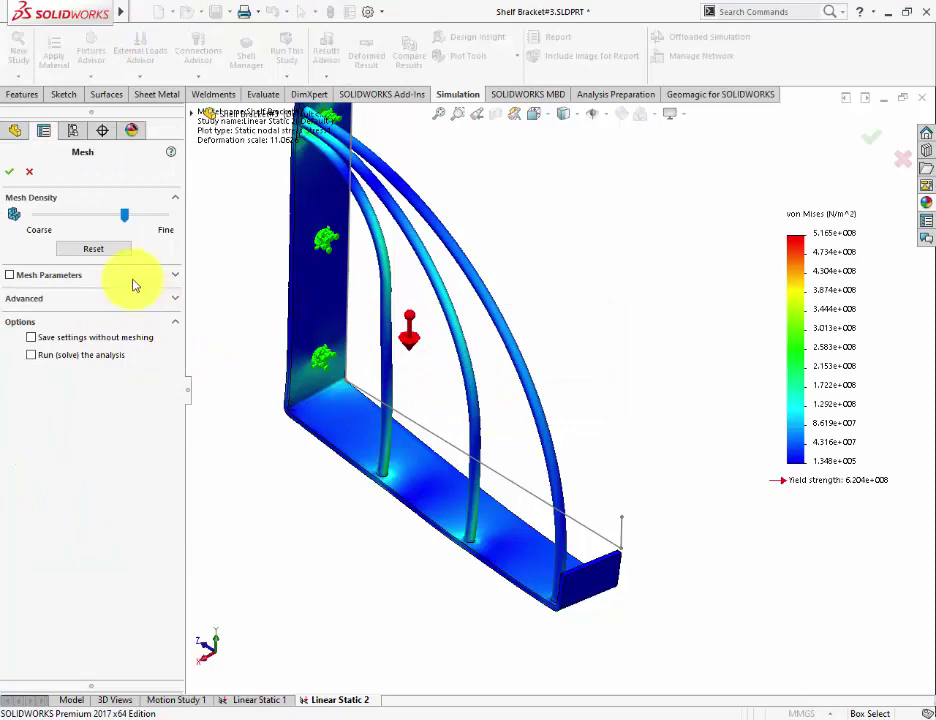
left_click(136, 277)
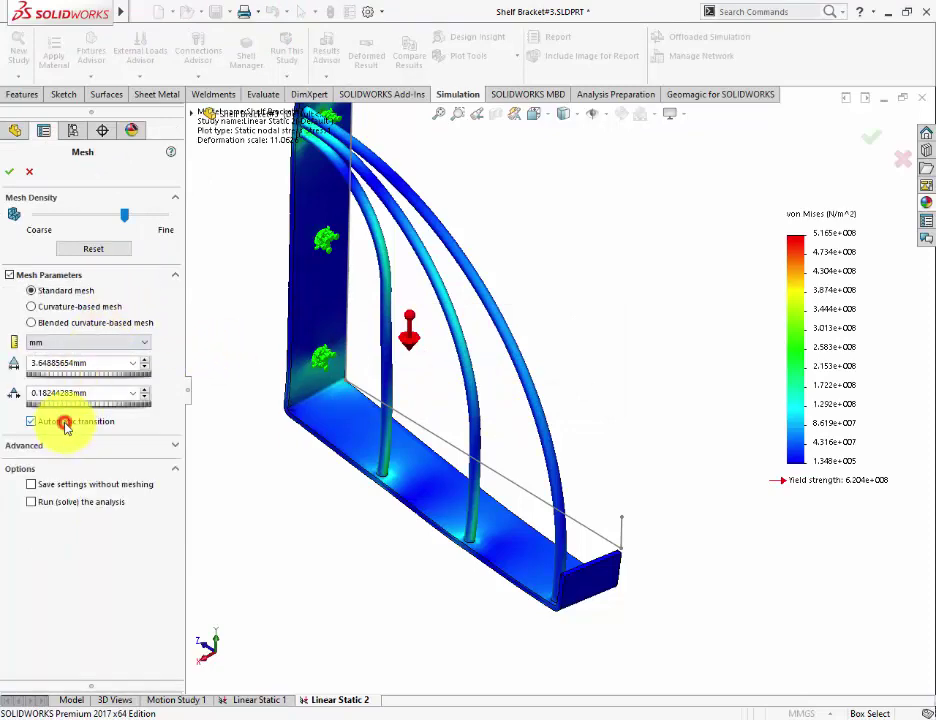
left_click(9, 171)
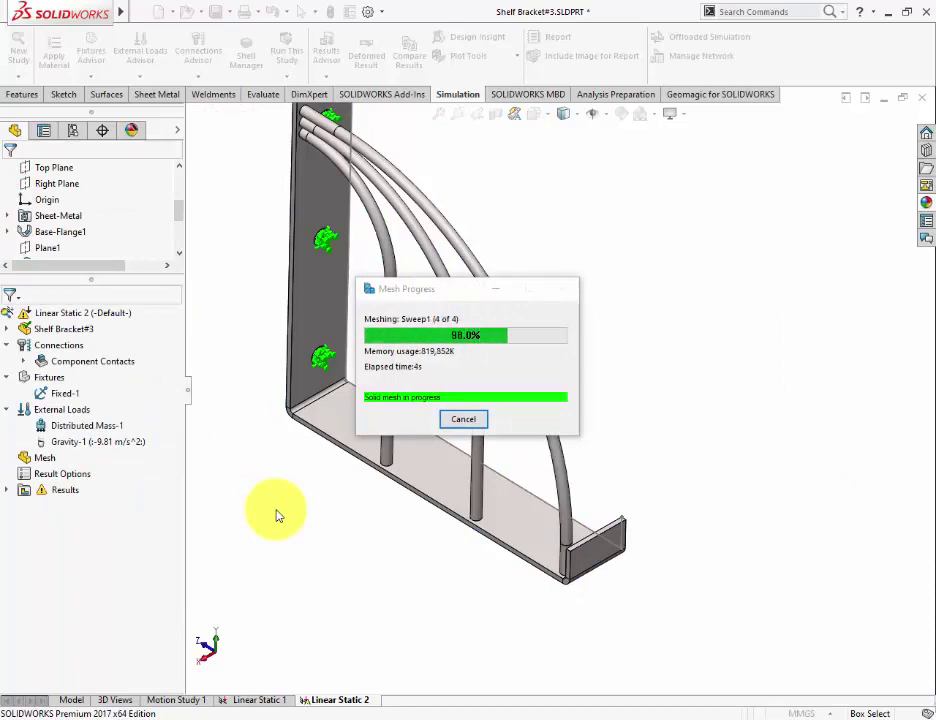
mouse_move(278, 507)
middle_mouse_down()
mouse_move(420, 460)
mouse_move(418, 386)
middle_mouse_up()
scroll(428, 250, "down", 3)
scroll(420, 248, "down", 3)
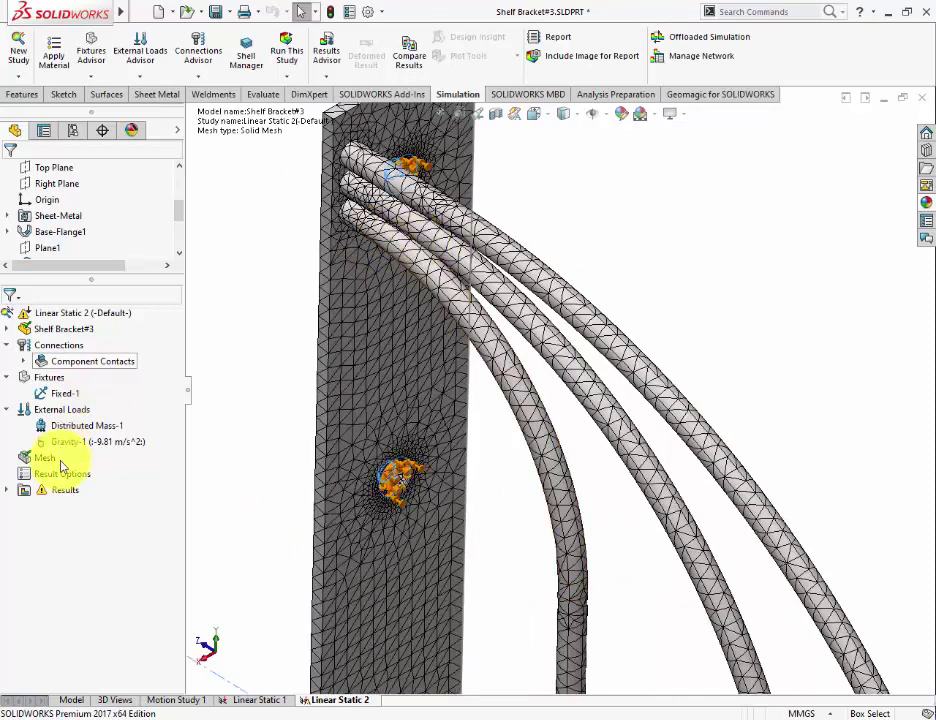
Step: Rerun Linear Static 2, then inspect Stress1 and the Factor of Safety1 plot (minimum FOS 1)
left_click(287, 60)
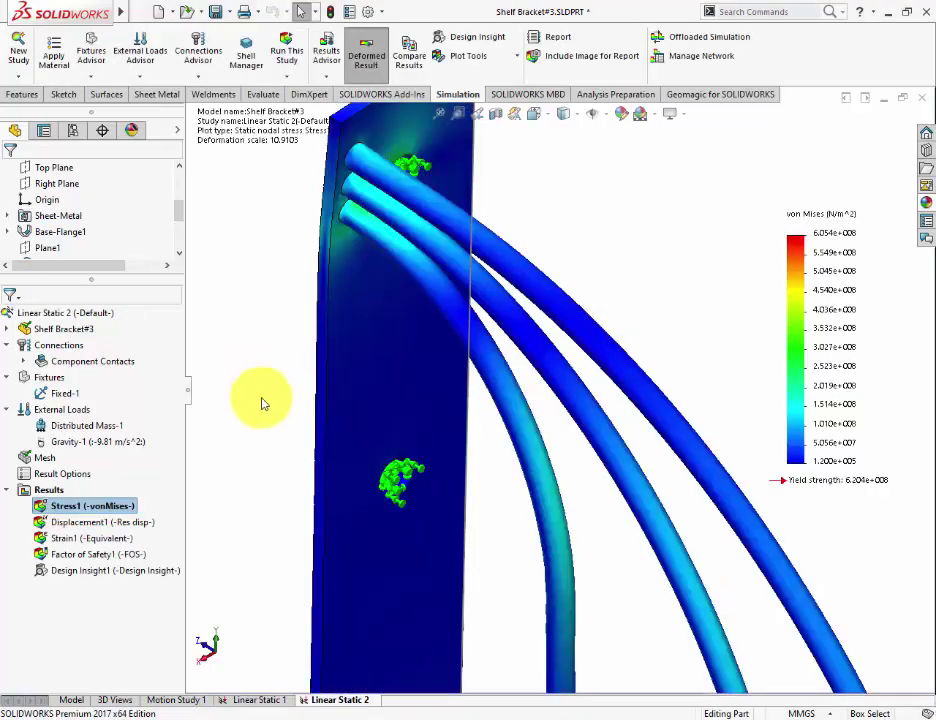
key("Left")
key("Left")
key("Left")
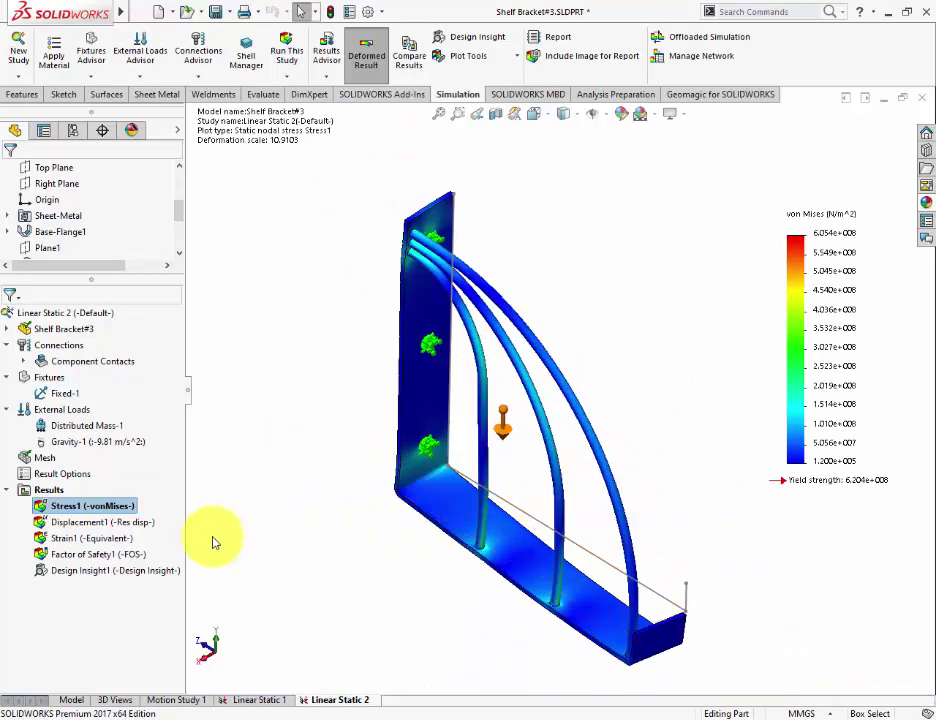
left_click(101, 558)
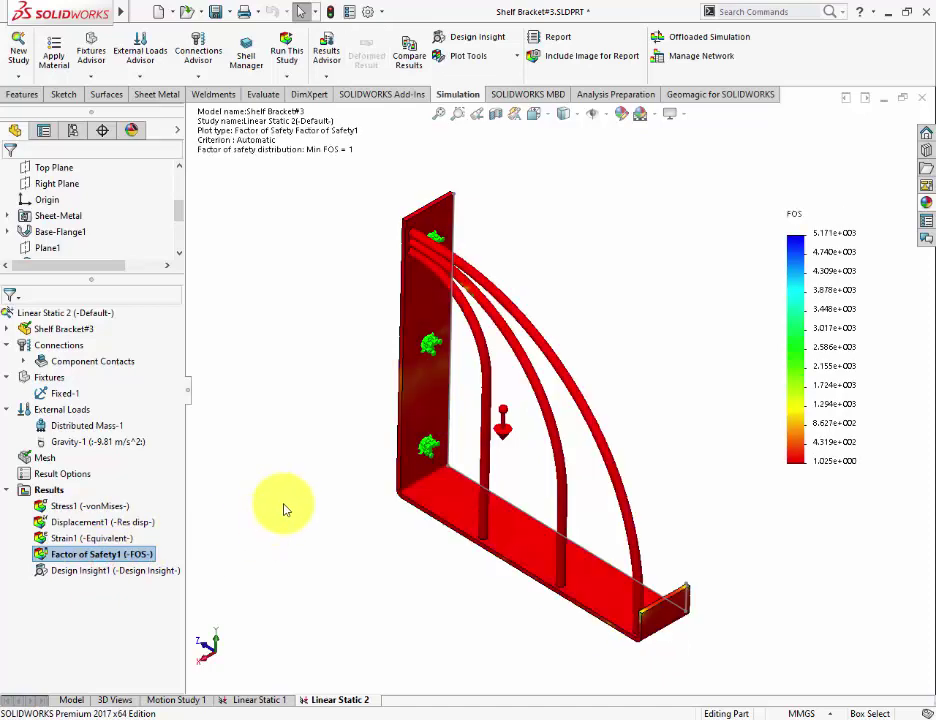
middle_click_drag(282, 478, 436, 562)
scroll(436, 562, "up", 2)
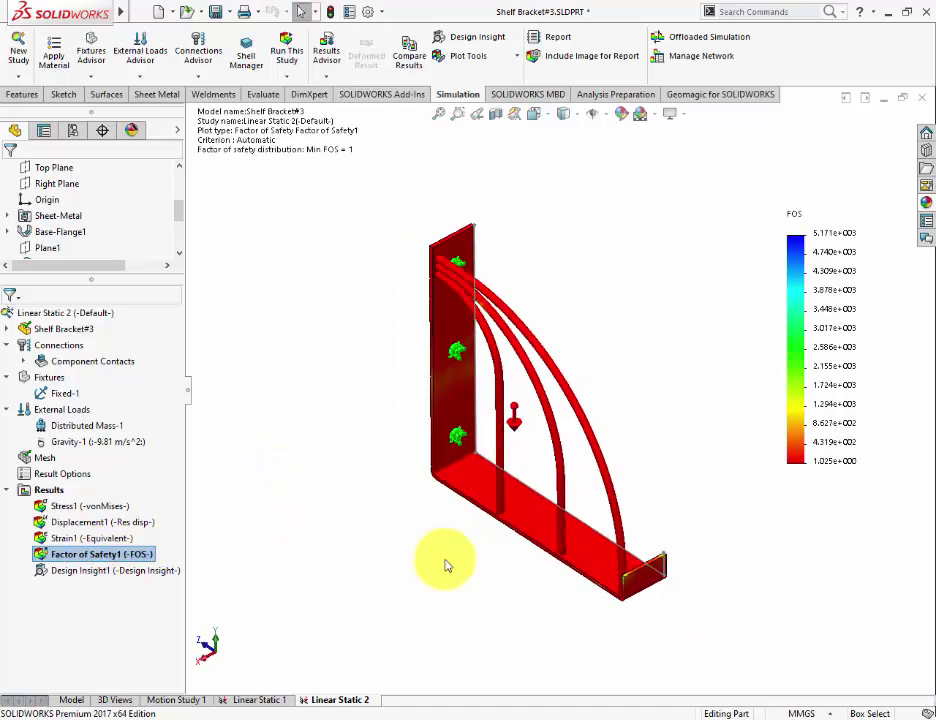